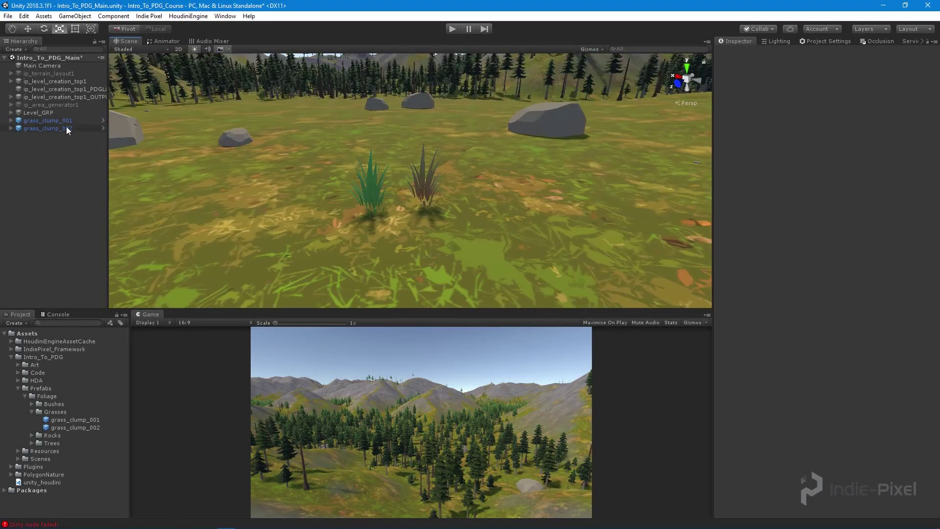
Examine the grass_clump_001 and grass_clump_002 prefabs up close in the scene
left_click(57, 121)
left_click(53, 131)
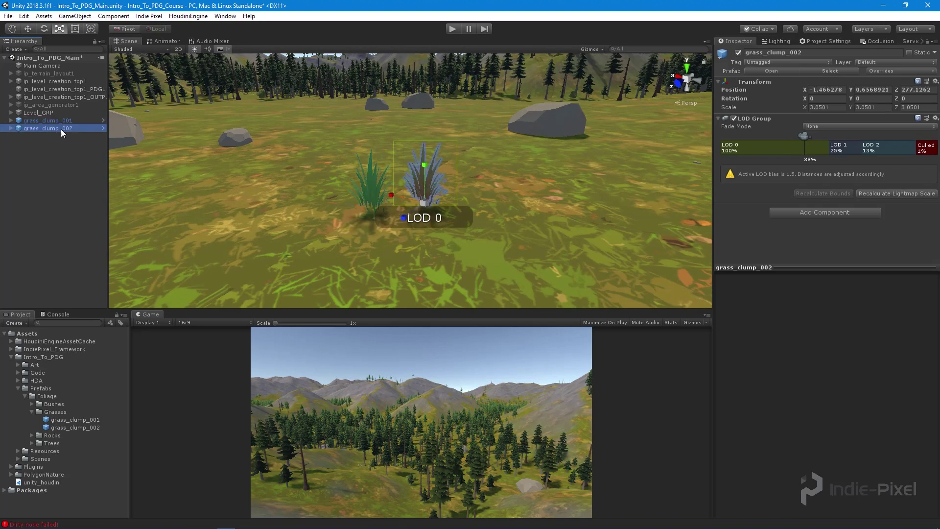
left_click_drag(839, 268, 833, 420)
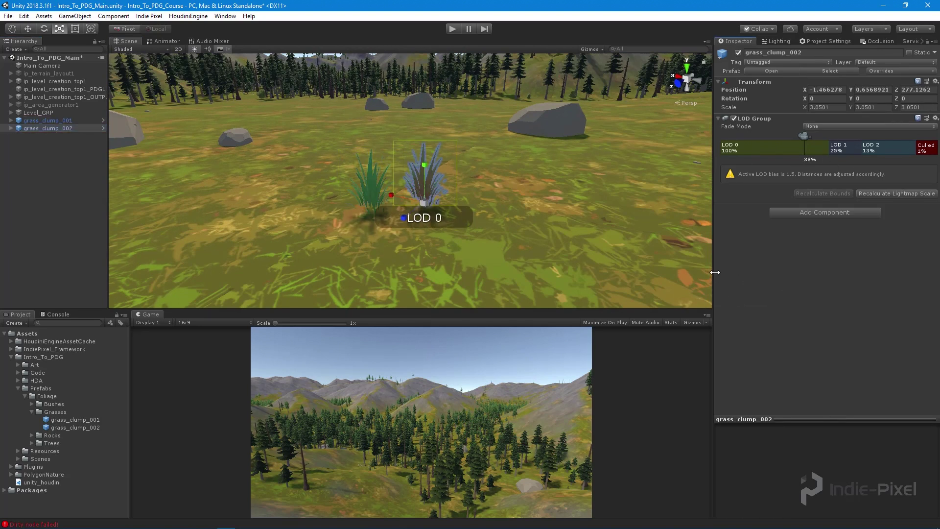
left_click_drag(713, 274, 715, 274)
right_click_drag(476, 220, 392, 210, "alt")
left_click_drag(392, 209, 337, 242, "alt")
mouse_move(337, 243)
right_mouse_down("alt")
mouse_move(319, 245)
mouse_move(346, 256)
right_mouse_up("alt")
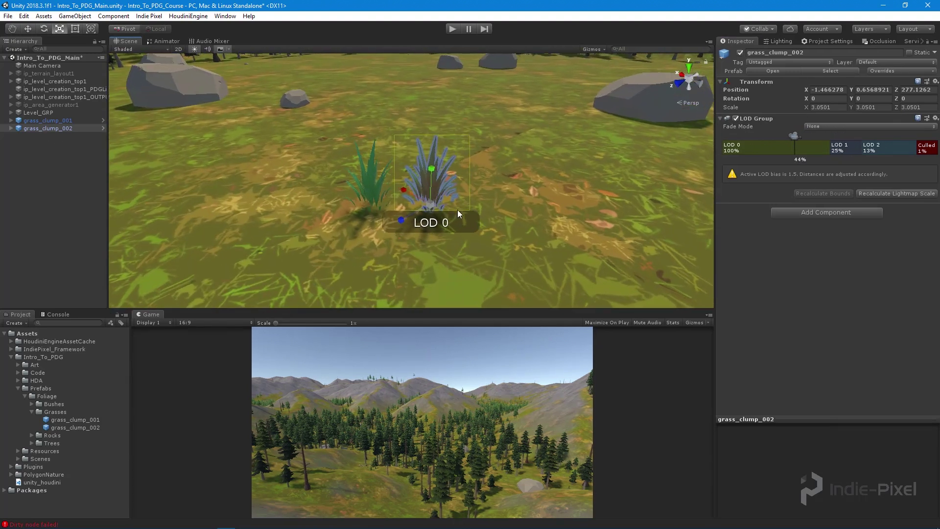
left_click(58, 199)
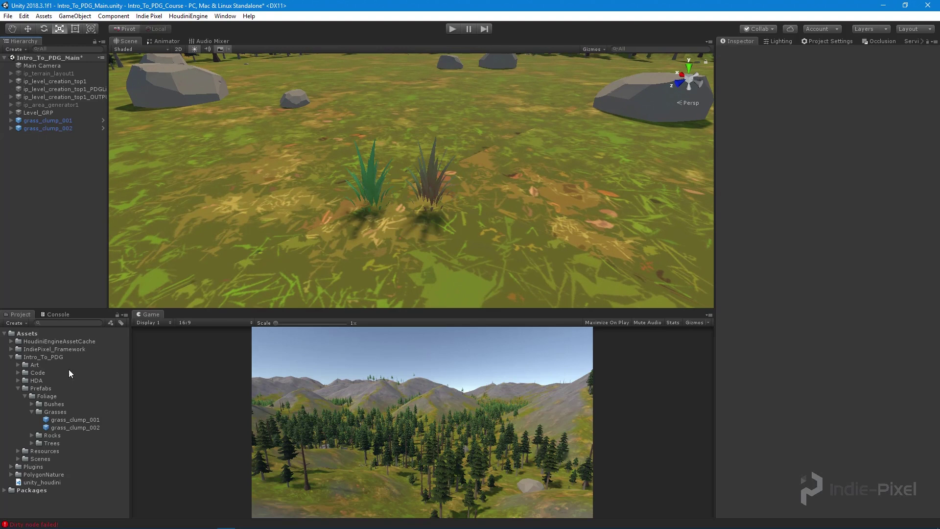
left_click(430, 179)
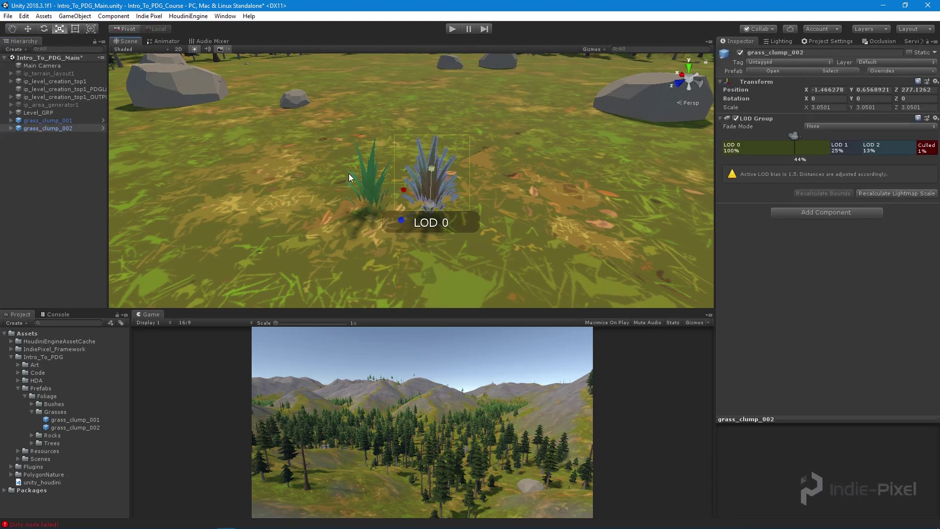
Inspect the mesh renderer and material settings of grass_clump_002's grass_clump_LOD0 mesh
left_click(11, 128)
left_click(33, 135)
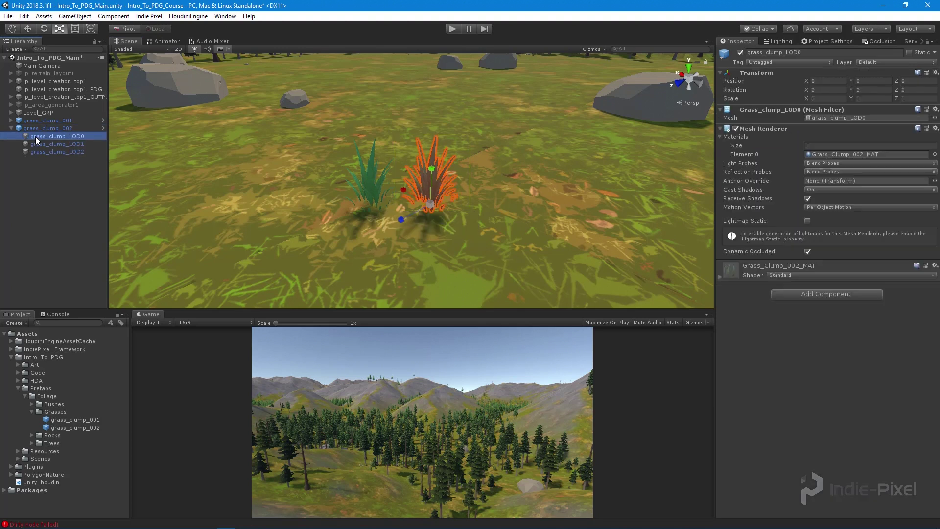
left_click(751, 269)
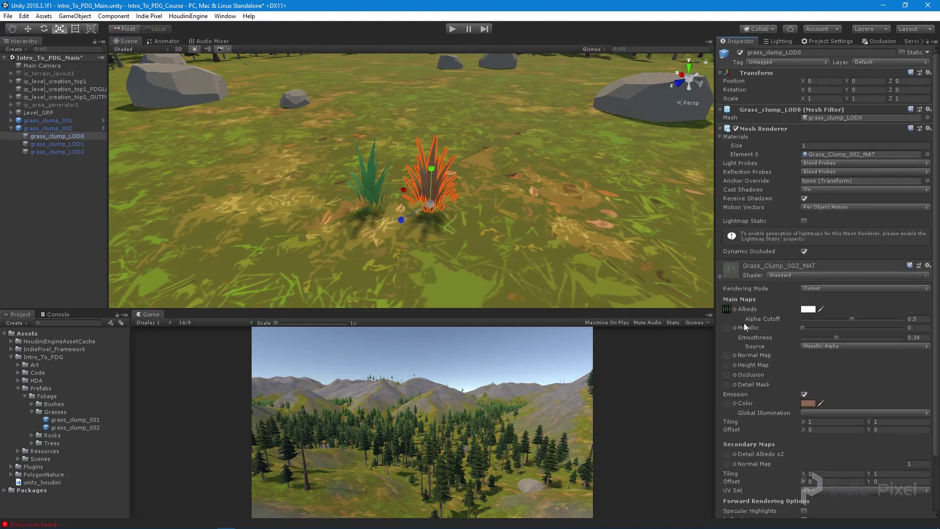
left_click(16, 205)
left_click(11, 128)
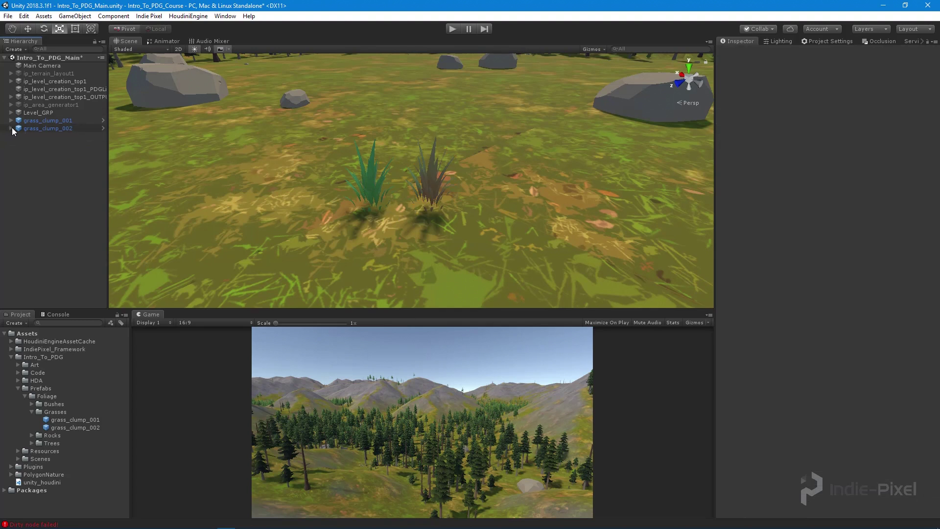
Delete grass_clump_001 and grass_clump_002 from the scene and collapse the Grasses prefab folder
scroll(447, 220, "down", 5)
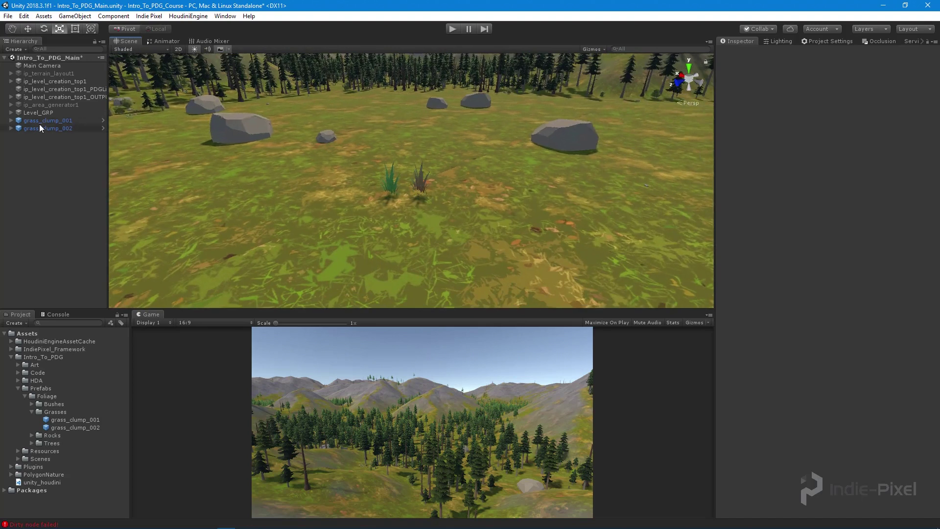
left_click(43, 122)
left_click(47, 134)
left_click(48, 120)
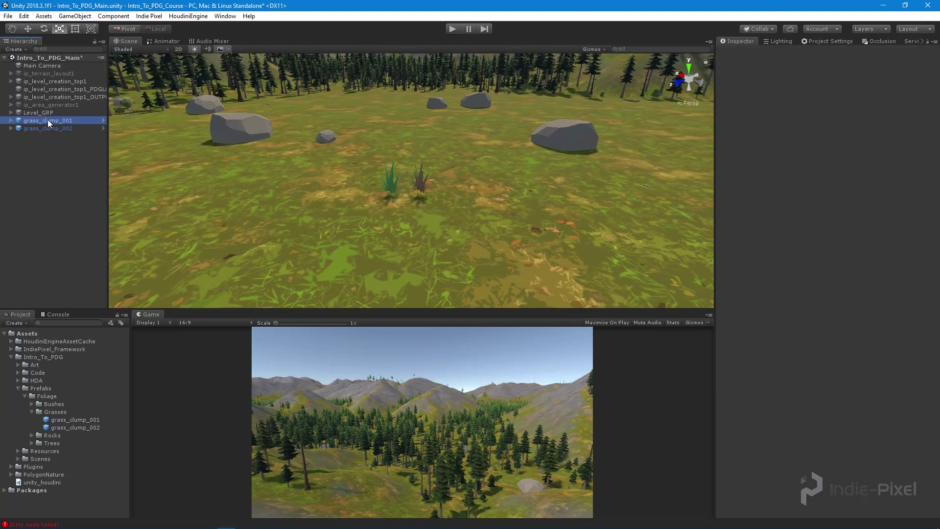
left_click(51, 128, "shift")
key("Delete")
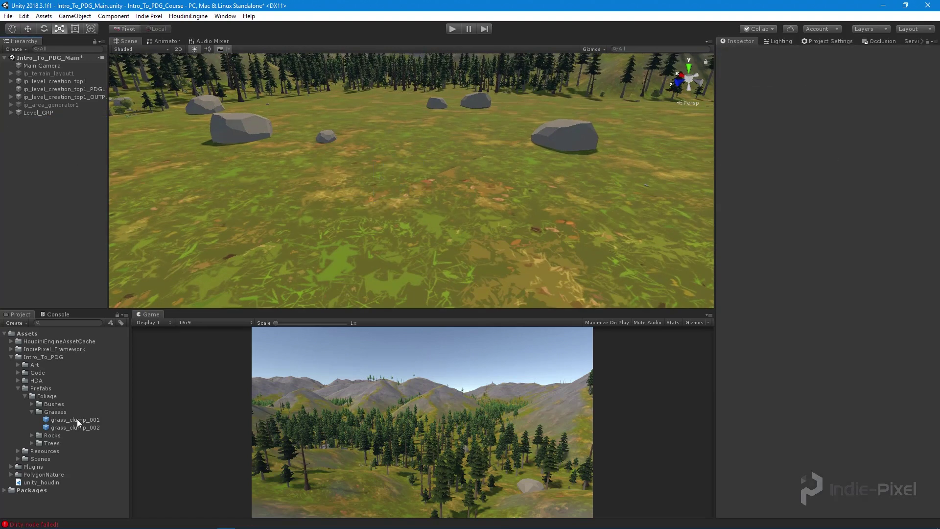
left_click(32, 411)
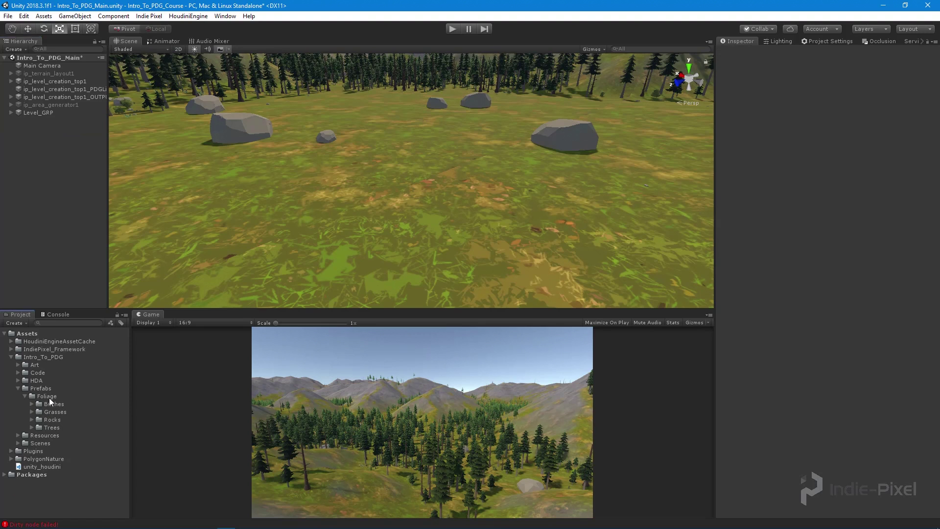
Switch to Houdini and open the topnet1 network inside ip_level_creation_top1
mouse_move(260, 524)
left_click(269, 524)
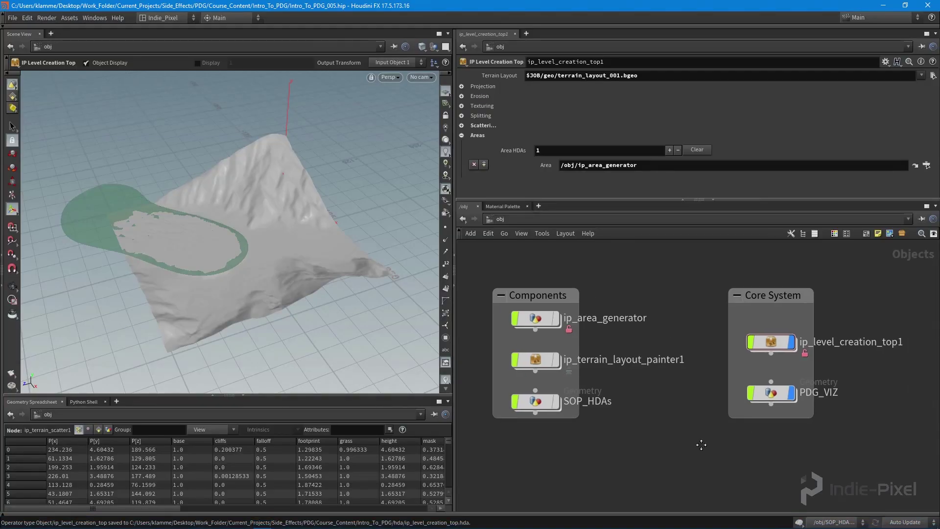
left_click_drag(764, 196, 764, 174)
middle_click_drag(831, 336, 685, 332)
double_click(685, 332)
double_click(706, 354)
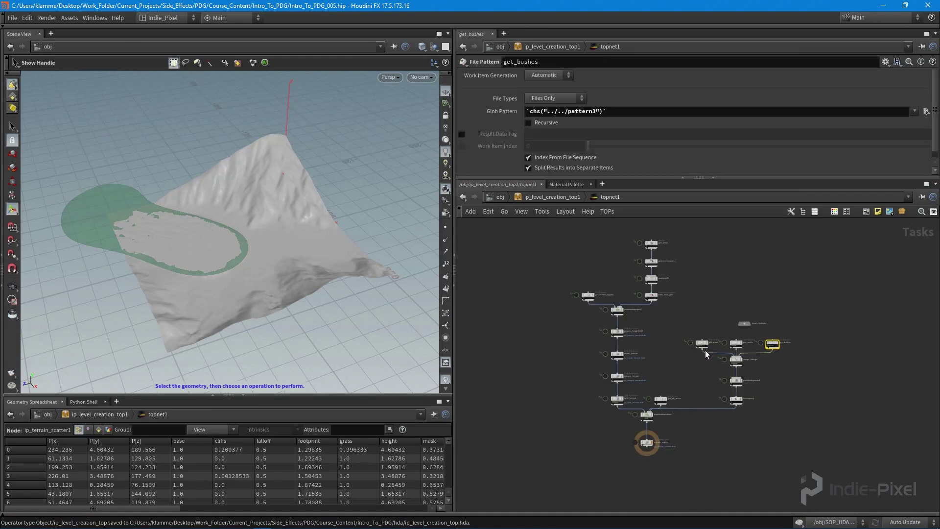
Duplicate the get_bushes File Pattern node and place the copy beside the original in the foliage row
scroll(733, 362, "up", 5)
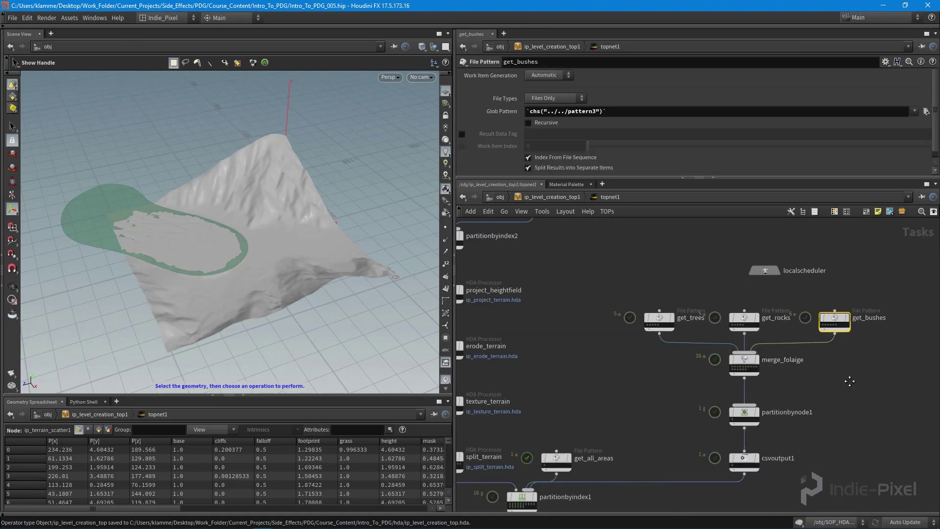
scroll(783, 335, "up", 3)
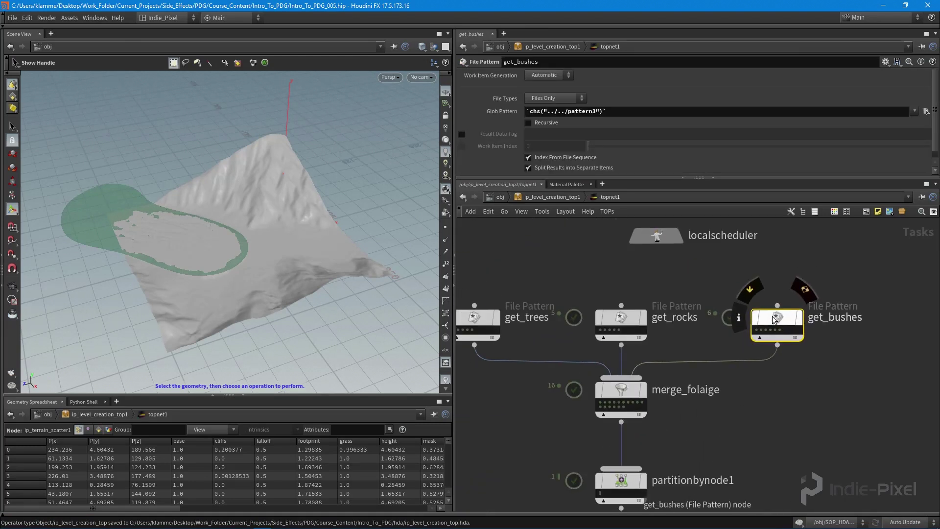
left_click_drag(726, 179, 714, 213)
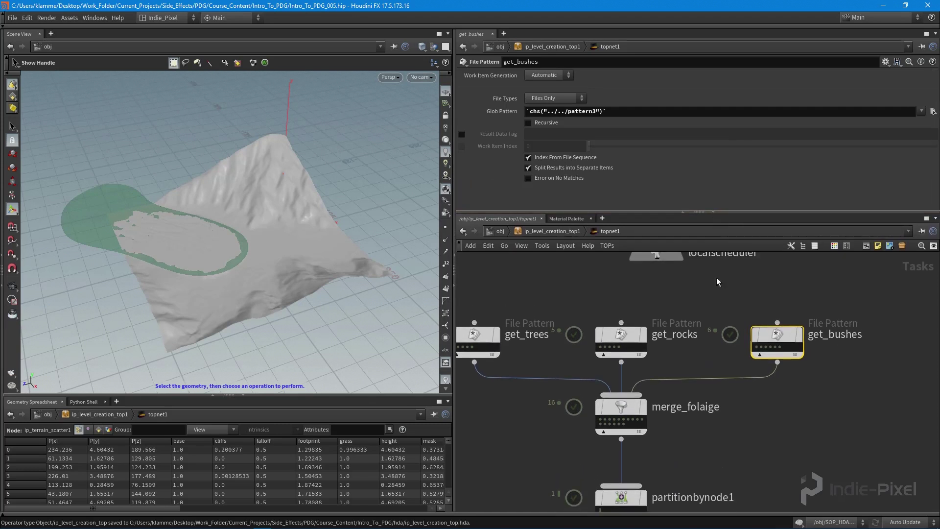
scroll(717, 294, "down", 2)
middle_click_drag(729, 295, 646, 292)
scroll(681, 313, "up", 1)
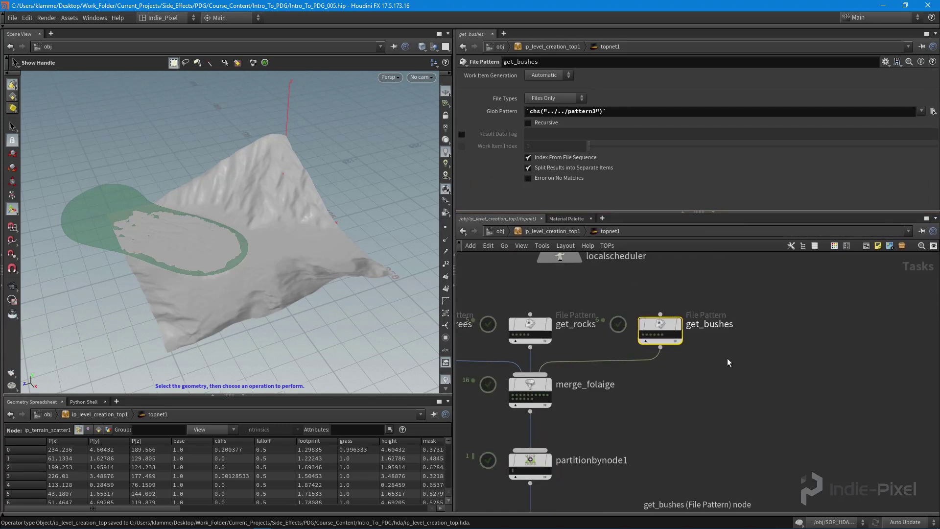
left_click_drag(662, 324, 792, 324, "alt")
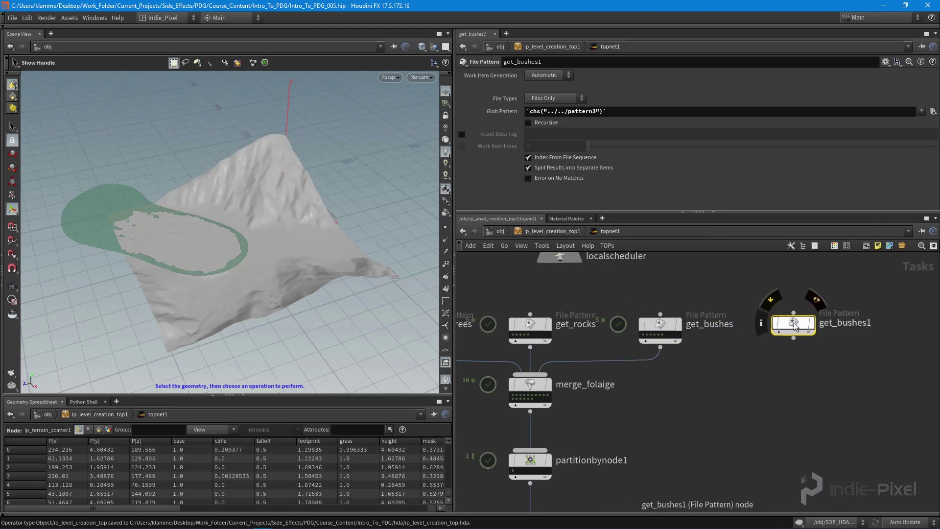
Rename the copied File Pattern node get_grasses and connect its output to merge_folaige
double_click(869, 327)
key("BackSpace")
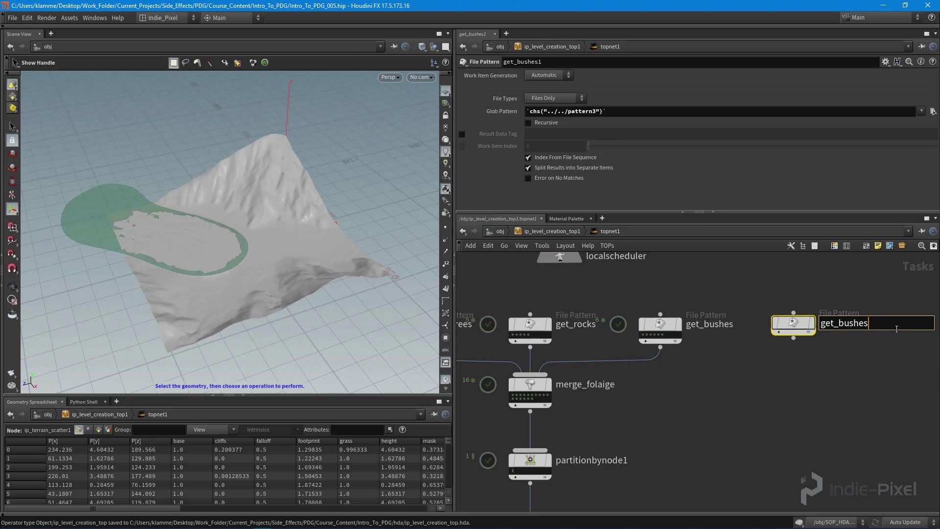
type("grass")
key("BackSpace")
key("BackSpace")
key("BackSpace")
key("BackSpace")
key("BackSpace")
key("BackSpace")
key("BackSpace")
key("BackSpace")
key("BackSpace")
key("BackSpace")
key("BackSpace")
type("grasses")
key("Return")
left_click(792, 338)
left_click(533, 375)
Review the foliage branch from the File Pattern nodes through merge_folaige and partitionbynode1 to csvoutput1
middle_click_drag(685, 409, 712, 397)
scroll(713, 397, "down", 3)
left_click_drag(495, 323, 745, 346)
left_click(741, 463)
scroll(727, 399, "up", 4)
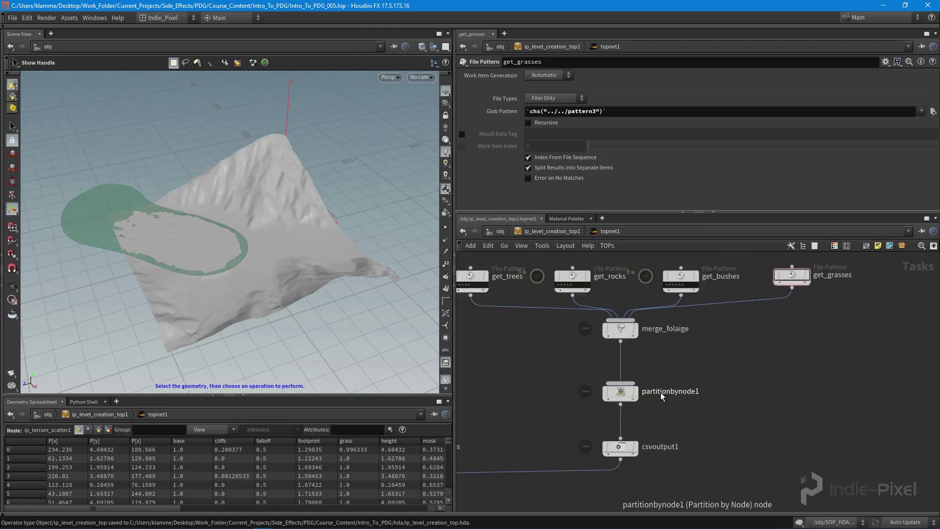
scroll(650, 464, "down", 2)
middle_click_drag(652, 446, 670, 378)
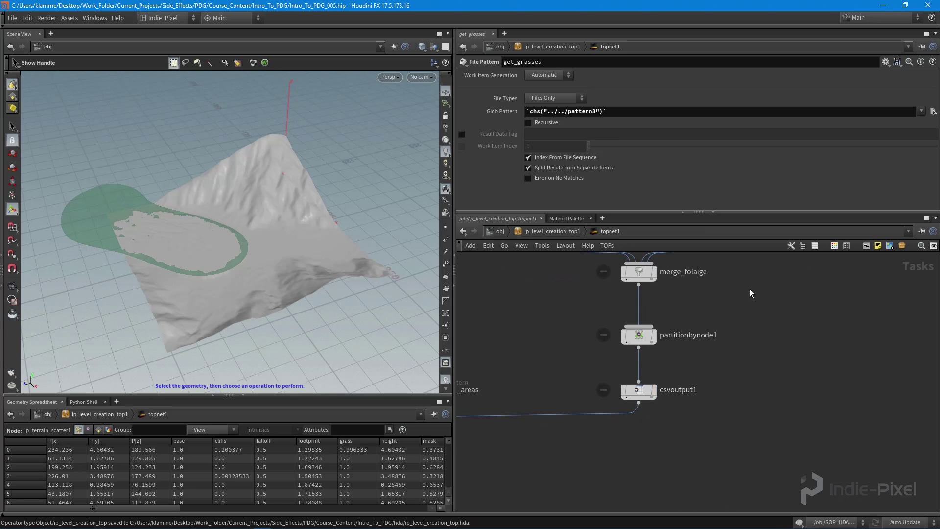
scroll(750, 378, "down", 3)
scroll(814, 342, "up", 2)
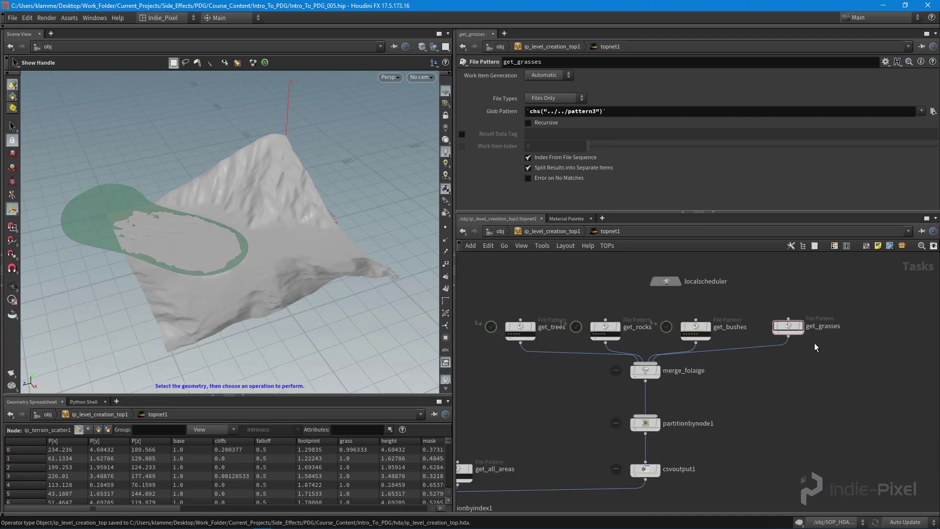
Check the Glob Pattern expressions on the get_grasses, get_bushes and get_rocks nodes
left_click(789, 329)
left_click(695, 328)
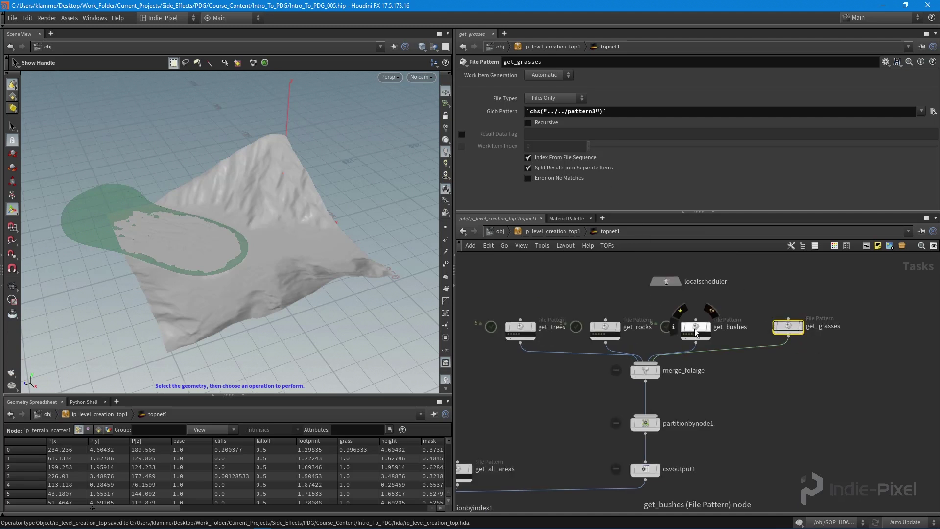
double_click(608, 111)
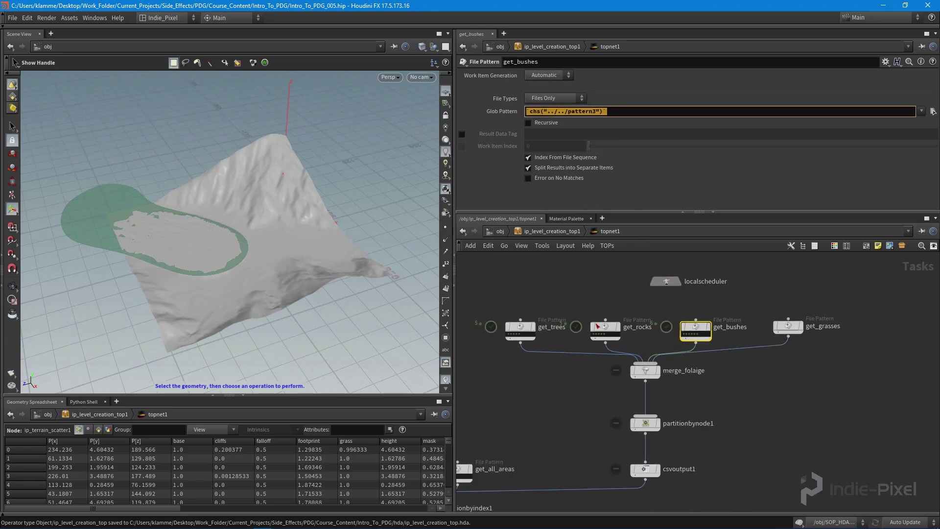
left_click(601, 330)
left_click_drag(618, 112, 501, 113)
left_click(809, 363)
middle_click_drag(772, 373, 766, 357)
Open the parameter definitions in ip_level_creation_top1's type properties and collapse every parameter folder except Scattering
key("u")
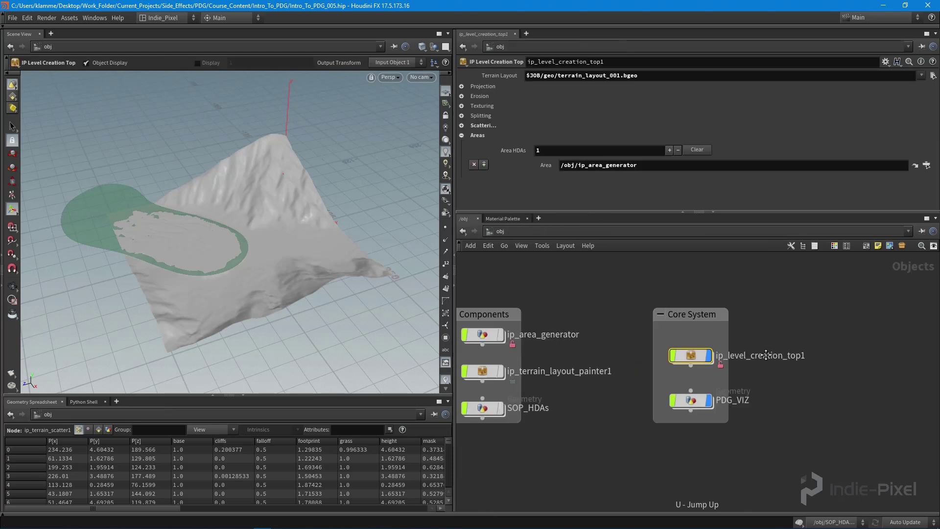
right_click(684, 356)
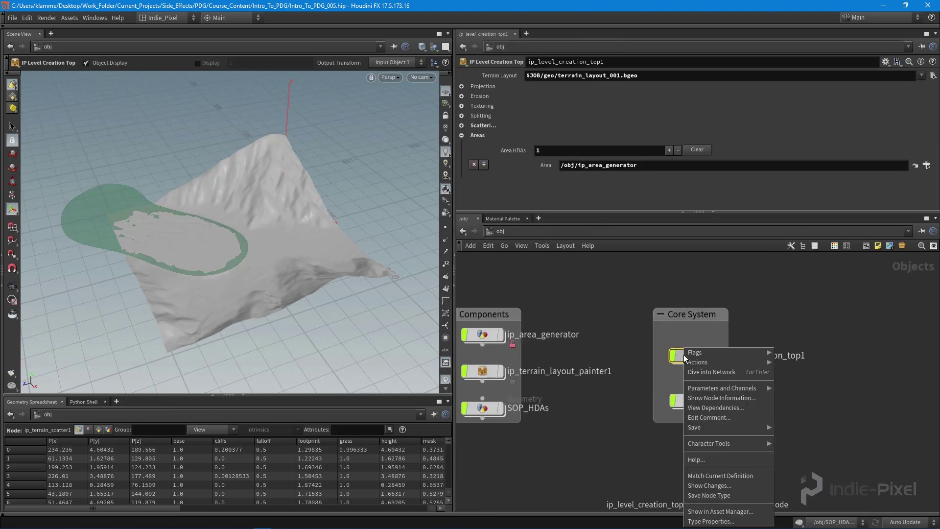
left_click(711, 520)
left_click(85, 142)
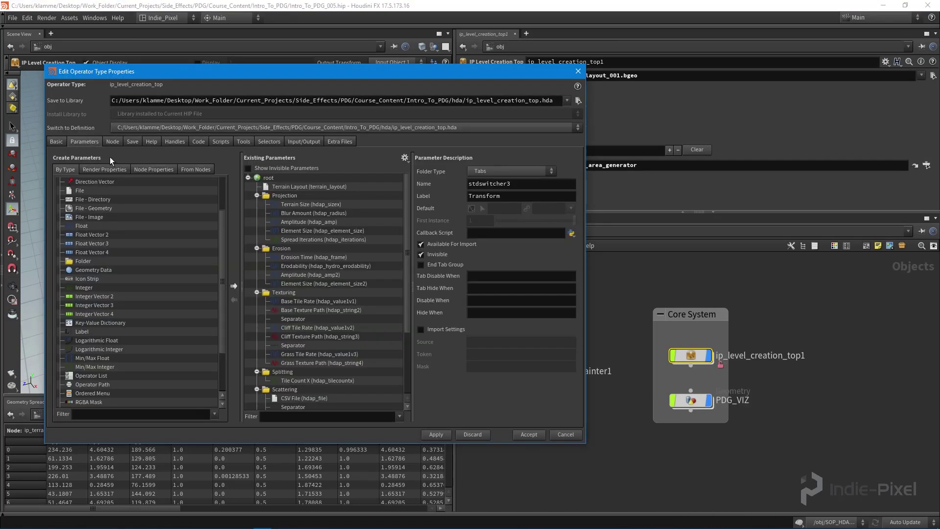
left_click(257, 195)
left_click(257, 204)
left_click(257, 213)
left_click(257, 222)
left_click(256, 319)
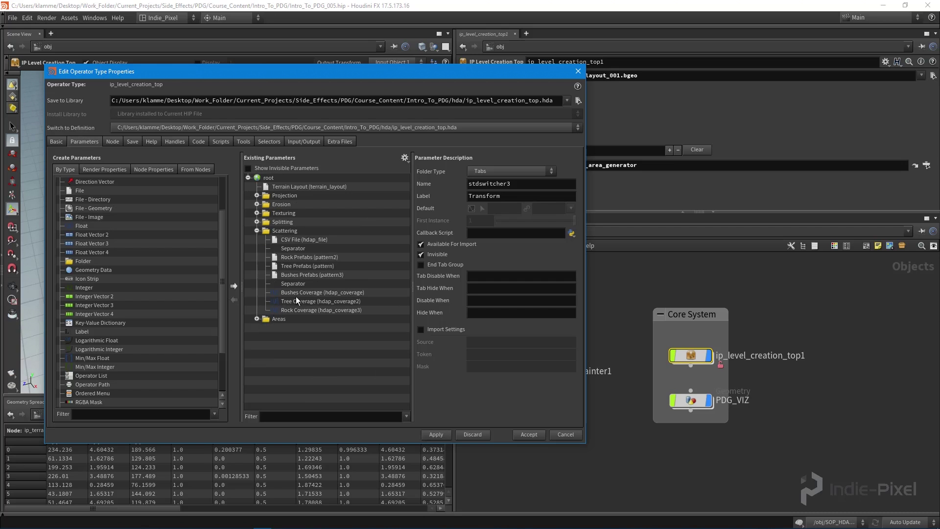
Compare the Bushes, Tree and Rock Prefabs parameter definitions with the Scattering path fields on the node
left_click(304, 275)
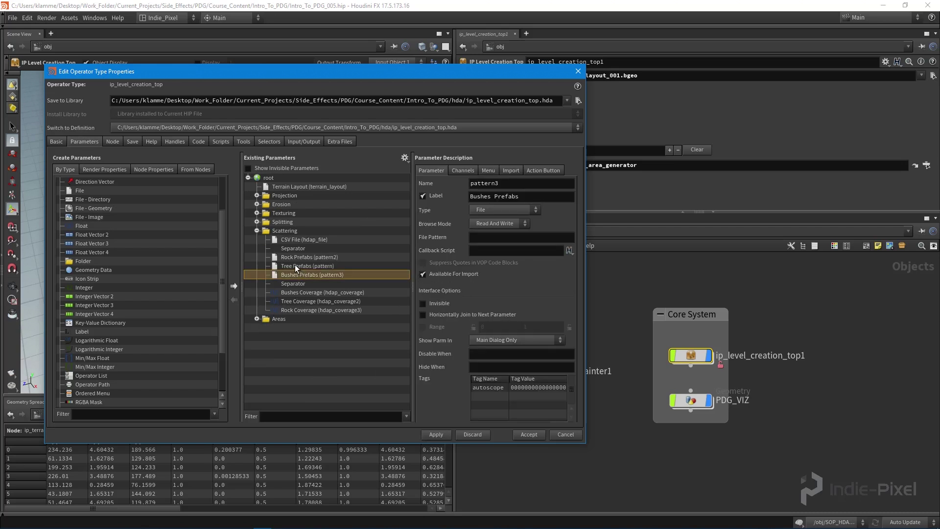
left_click(296, 265)
left_click(295, 257)
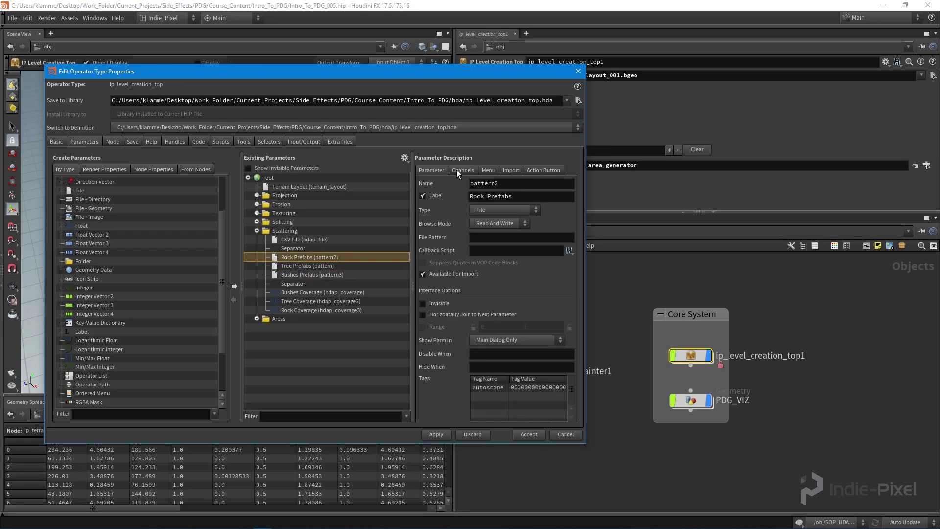
left_click_drag(419, 73, 227, 77)
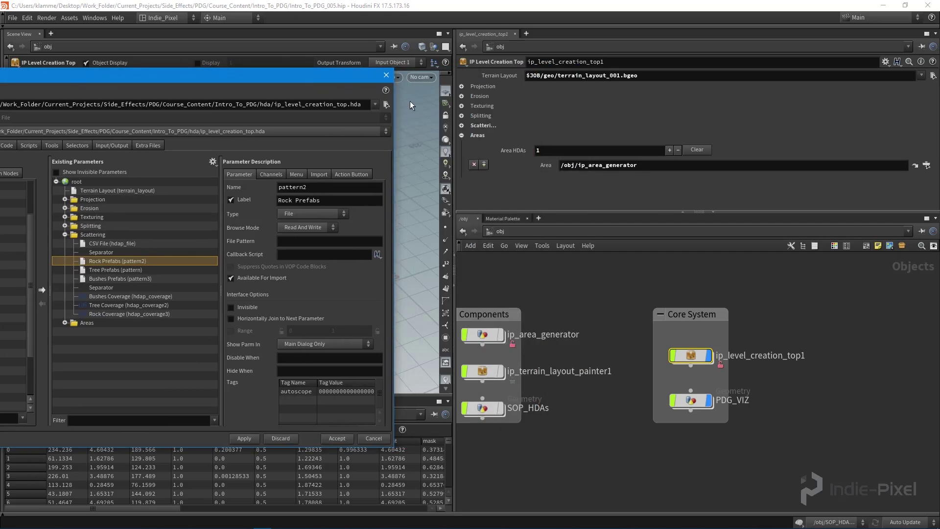
left_click(462, 127)
scroll(501, 154, "down", 2)
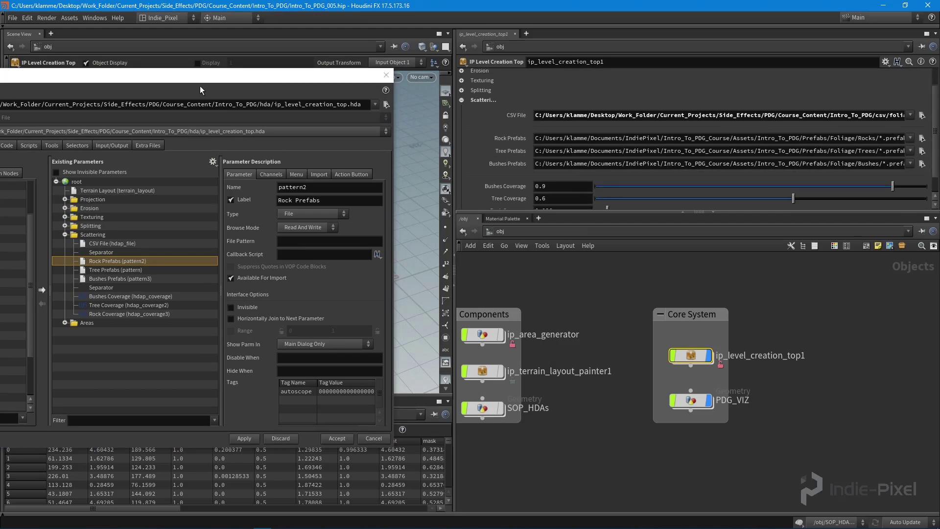
left_click_drag(202, 86, 410, 88)
Add a File parameter below Bushes Prefabs in the Scattering folder and name it grasses_path
left_click_drag(94, 197, 341, 298)
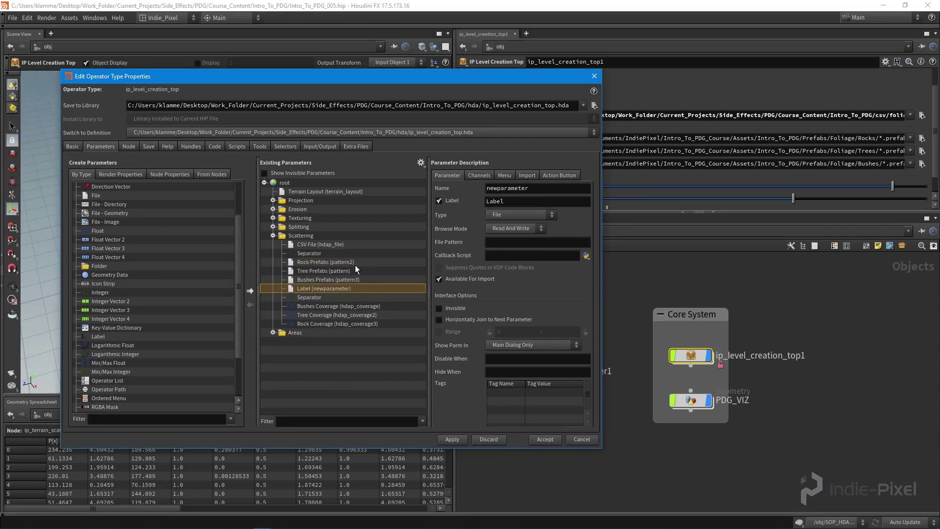
left_click(551, 190)
double_click(551, 191)
type("grasse")
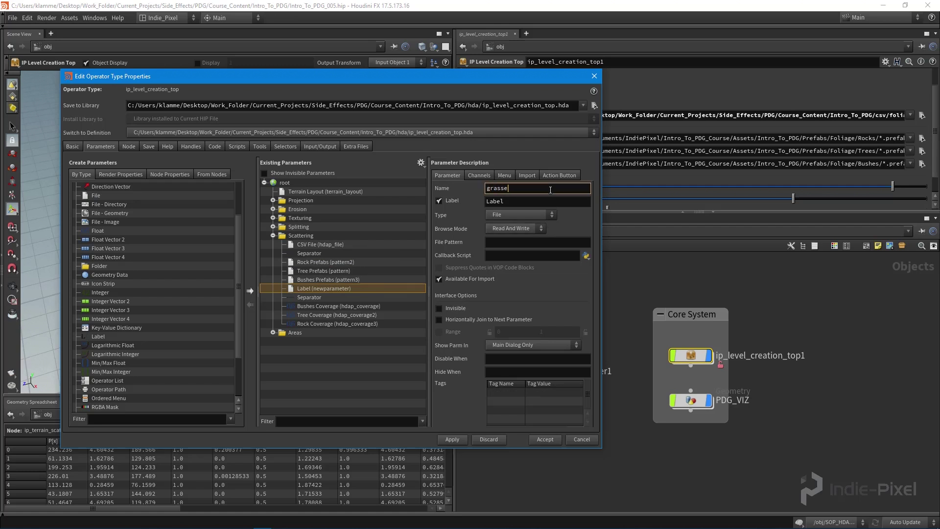
type("s_path")
key("Tab")
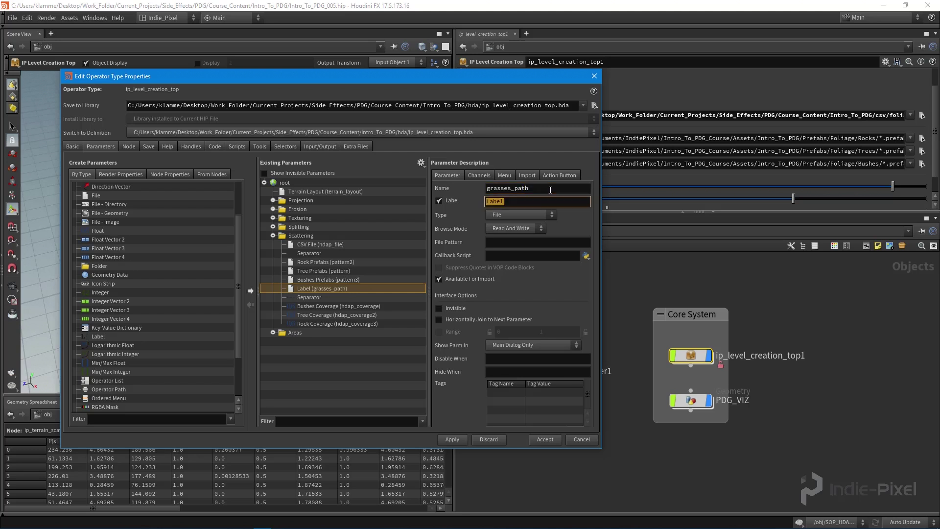
Label the grasses_path parameter Grasses Prefabs
type("Gas")
key("BackSpace")
key("BackSpace")
type("rasses Prefabs")
key("Return")
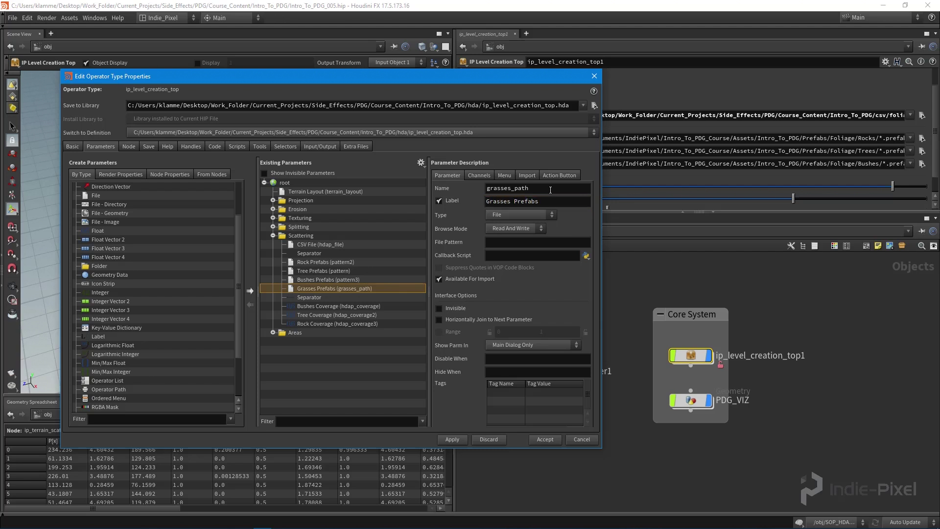
Compare the Bushes and Tree Prefabs definitions with Grasses Prefabs, and apply and accept the type property changes
left_click(327, 279)
left_click(326, 271)
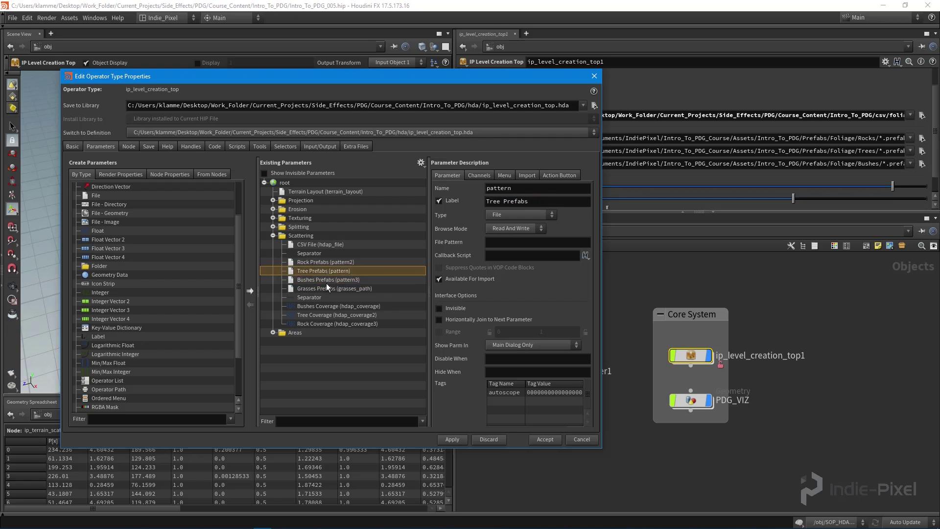
left_click(326, 282)
left_click(329, 290)
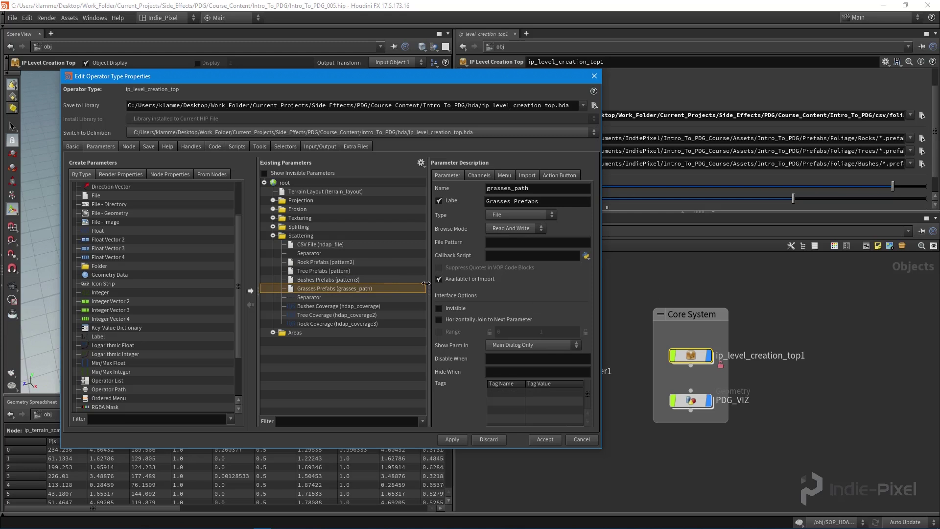
left_click(450, 443)
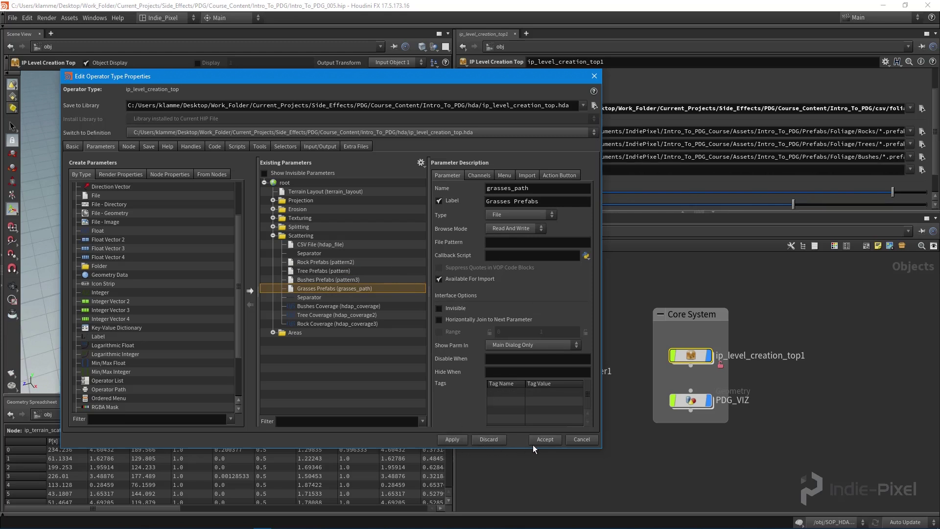
left_click(546, 439)
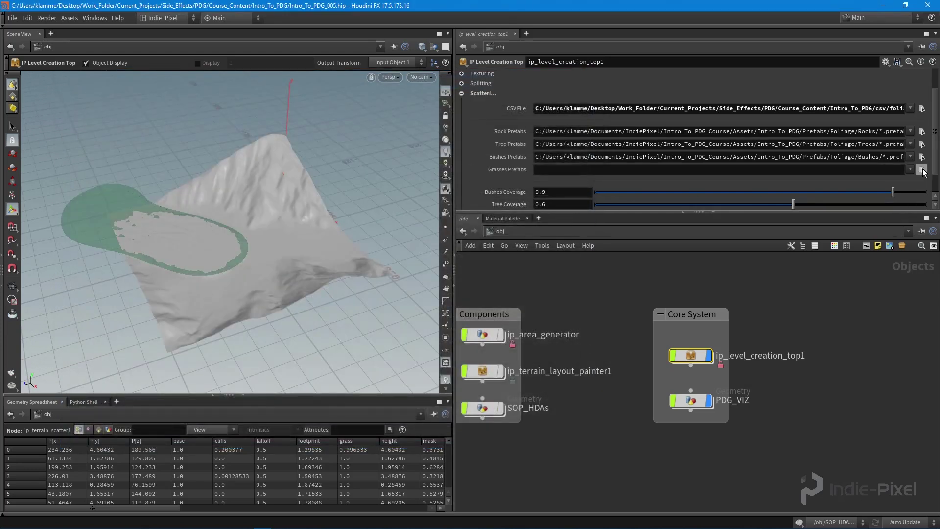
Start choosing a file for Grasses Prefabs and browse from the home folder to IndiePixel/Intro_To_PDG_Course/Assets/Intro_To_PDG
left_click(922, 169)
left_click_drag(424, 232, 364, 200)
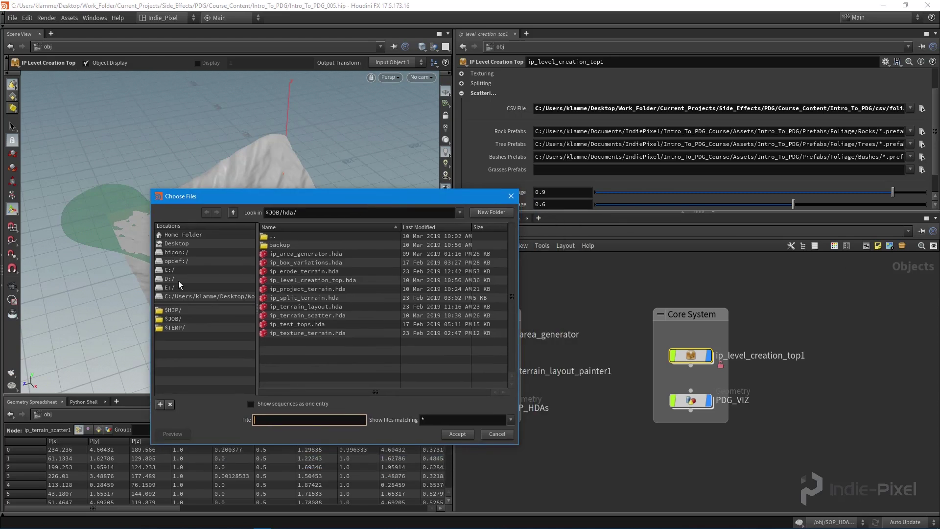
left_click(186, 234)
scroll(317, 298, "down", 4)
scroll(318, 309, "down", 1)
scroll(318, 311, "down", 2)
double_click(290, 334)
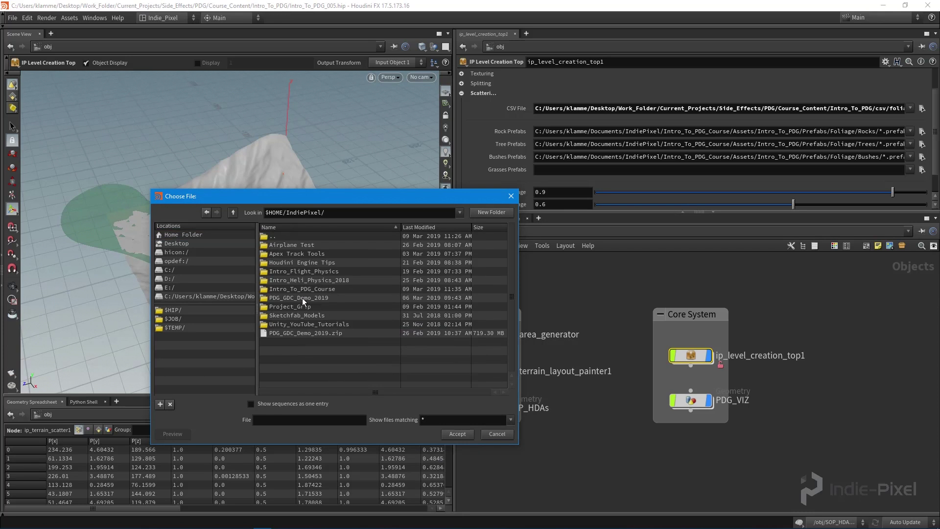
double_click(314, 288)
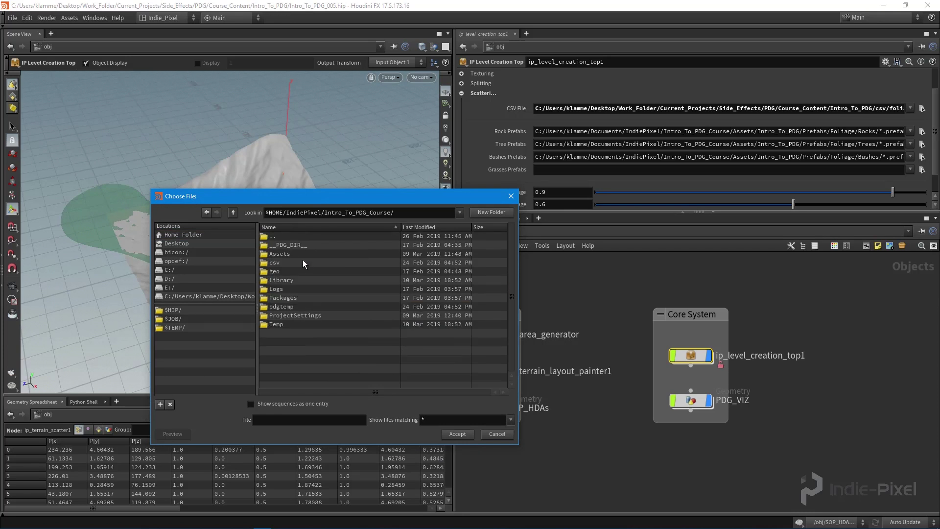
double_click(284, 253)
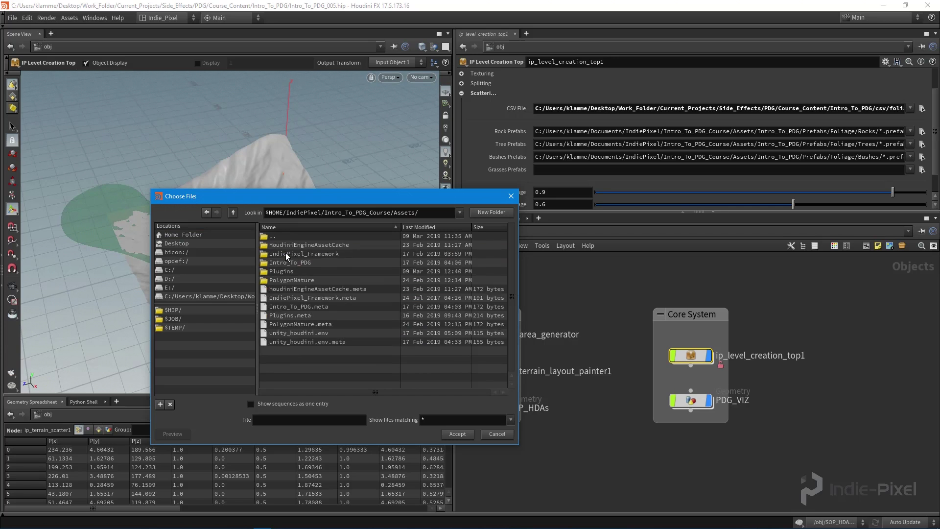
double_click(295, 262)
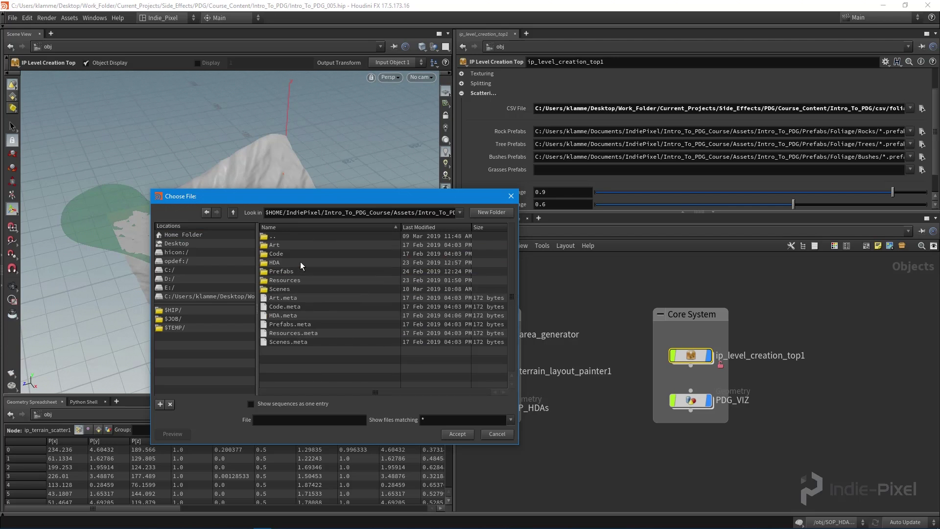
Choose grass_clump_001.prefab from the Prefabs/Foliage/Grasses folder as the Grasses Prefabs file
left_click(280, 272)
double_click(281, 271)
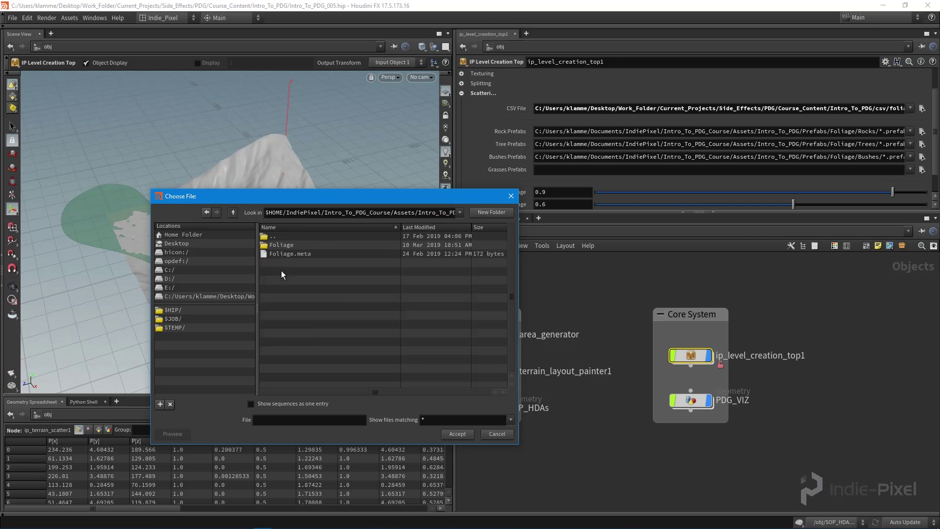
double_click(289, 246)
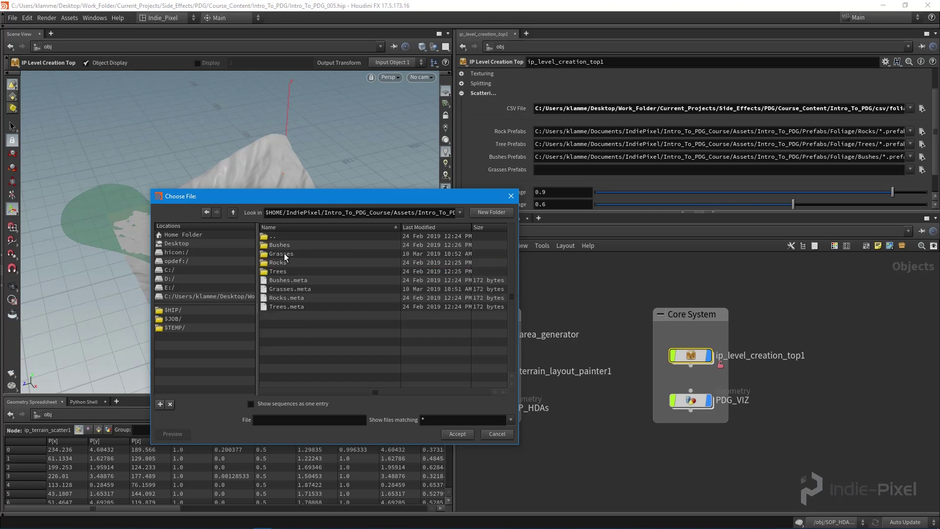
left_click(289, 254)
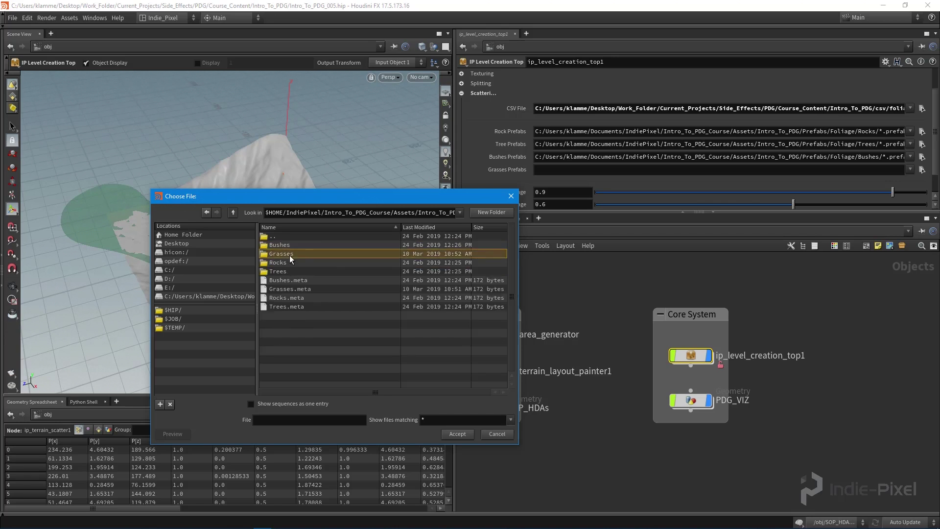
double_click(288, 253)
left_click(300, 245)
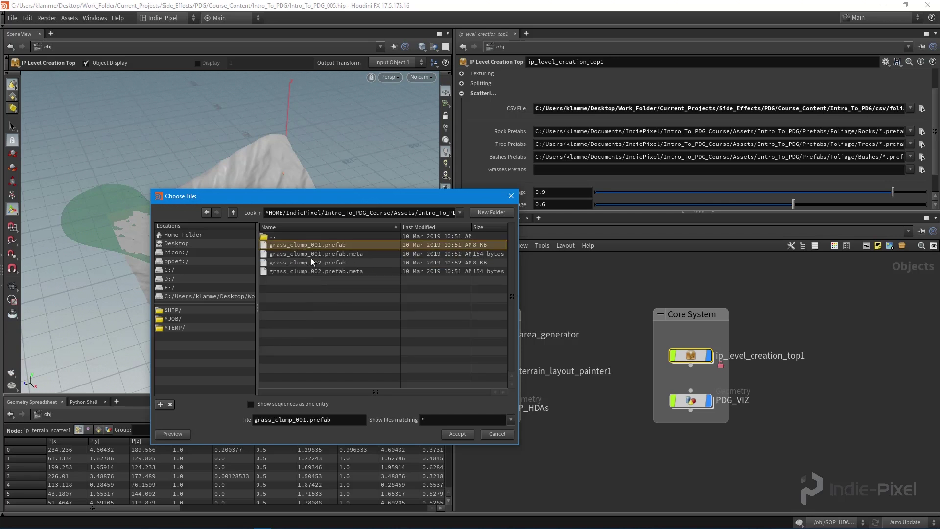
left_click(451, 434)
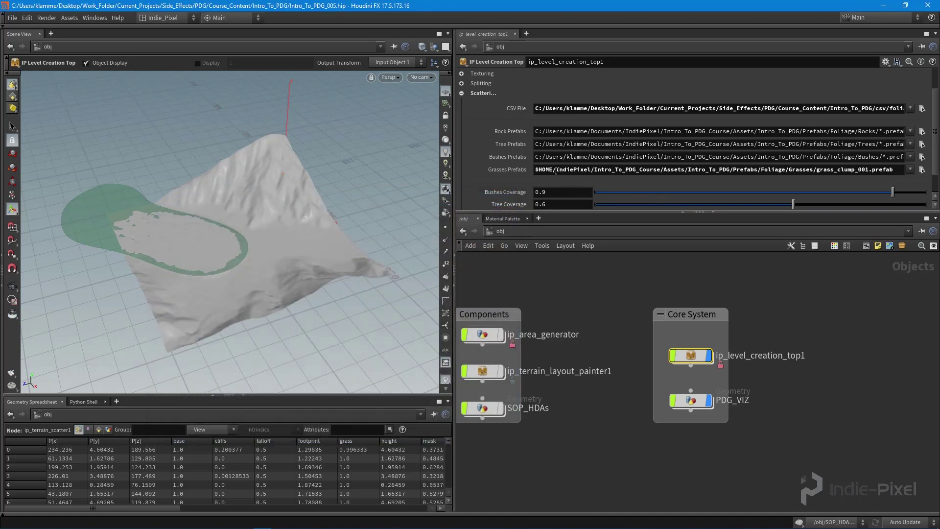
Change the Grasses Prefabs path to the absolute C:/ path of the Foliage/Grasses folder, ending in the wildcard *.prefab
left_click(556, 171)
left_click_drag(622, 155, 524, 171)
key("ctrl+c")
key("ctrl+v")
key("End")
key("BackSpace")
key("BackSpace")
key("BackSpace")
key("BackSpace")
key("BackSpace")
key("BackSpace")
key("BackSpace")
key("BackSpace")
key("BackSpace")
key("BackSpace")
key("BackSpace")
key("BackSpace")
key("BackSpace")
key("BackSpace")
key("BackSpace")
type("*")
key("Return")
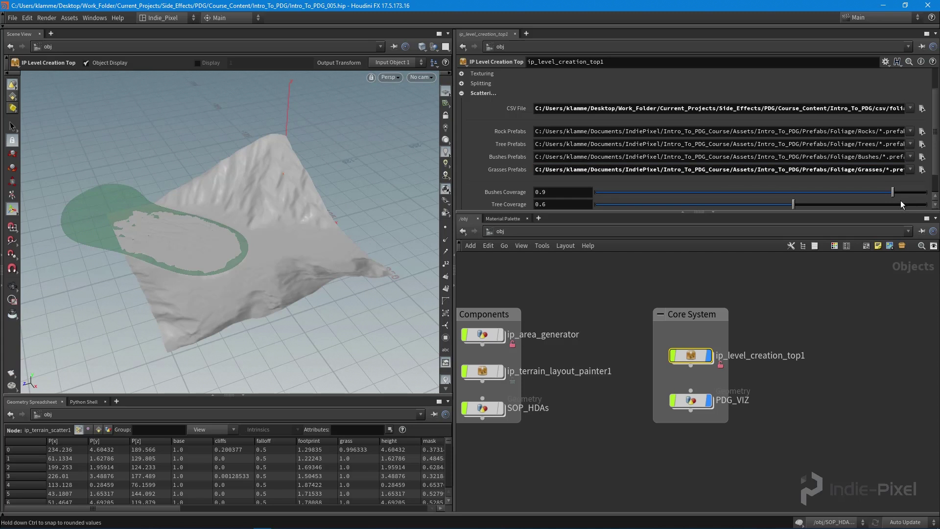
Copy the Grasses Prefabs path into the grasses_path parameter's channel default in ip_level_creation_top1's type properties and accept the change
middle_click_drag(761, 412, 748, 397)
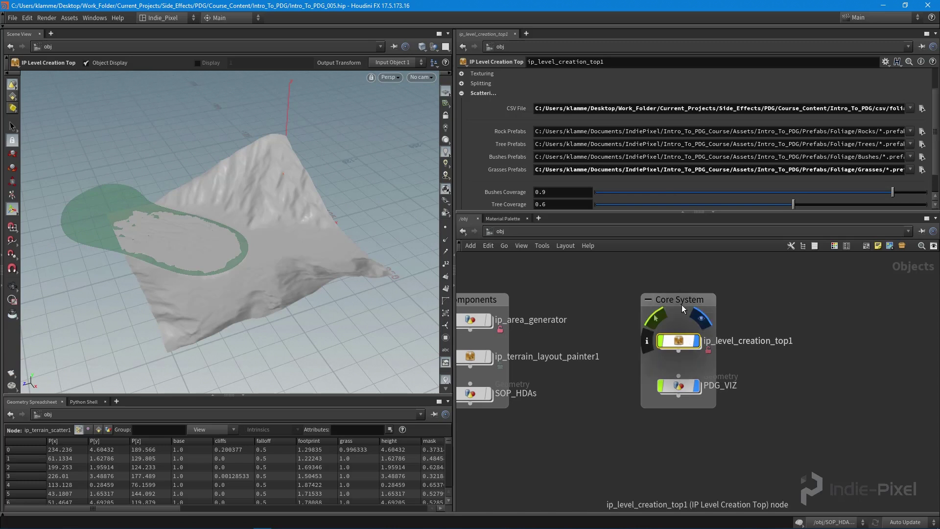
left_click(676, 169)
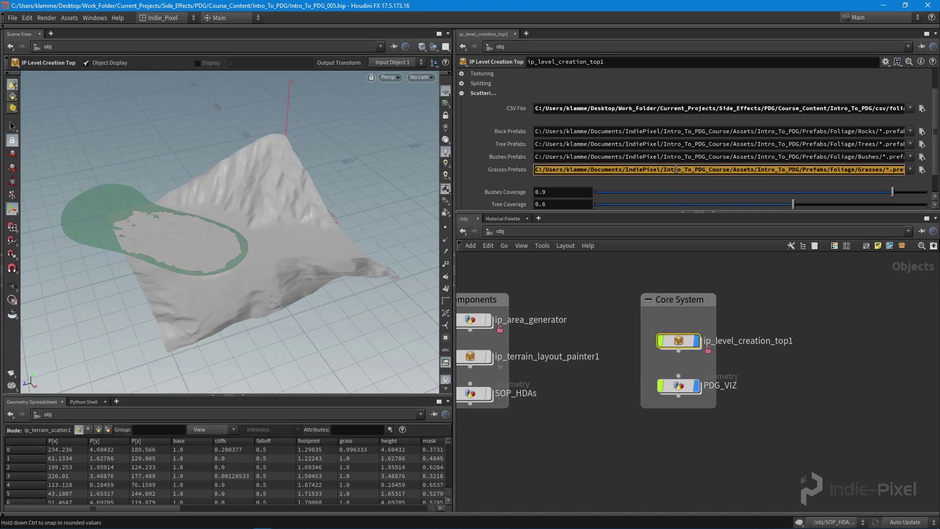
right_click(675, 342)
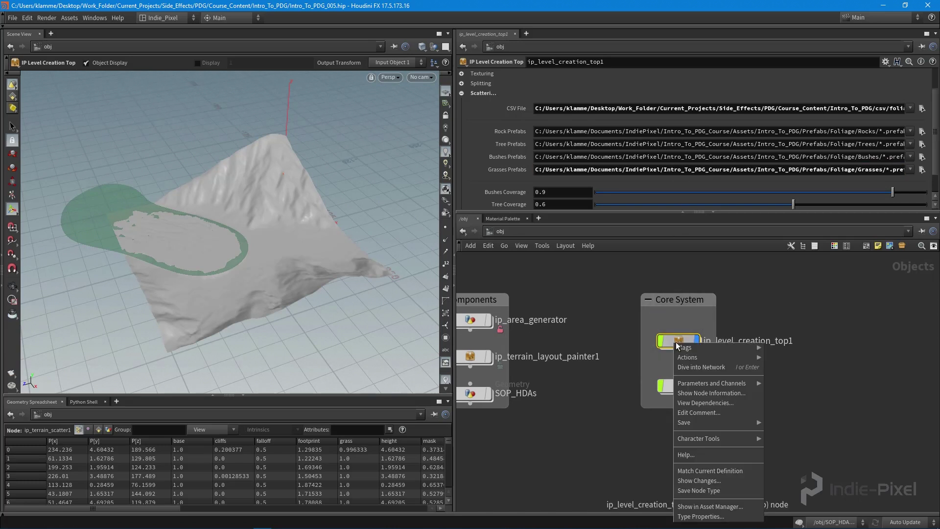
left_click(701, 516)
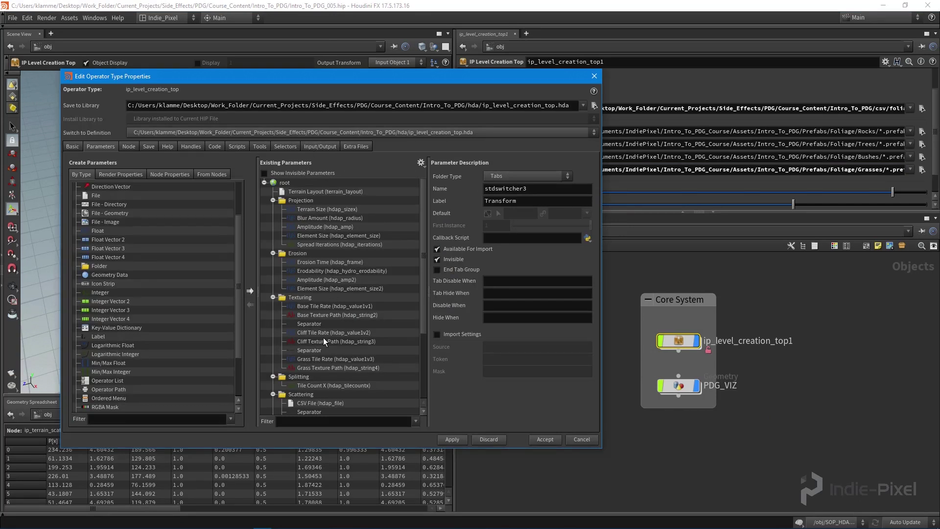
scroll(321, 342, "down", 4)
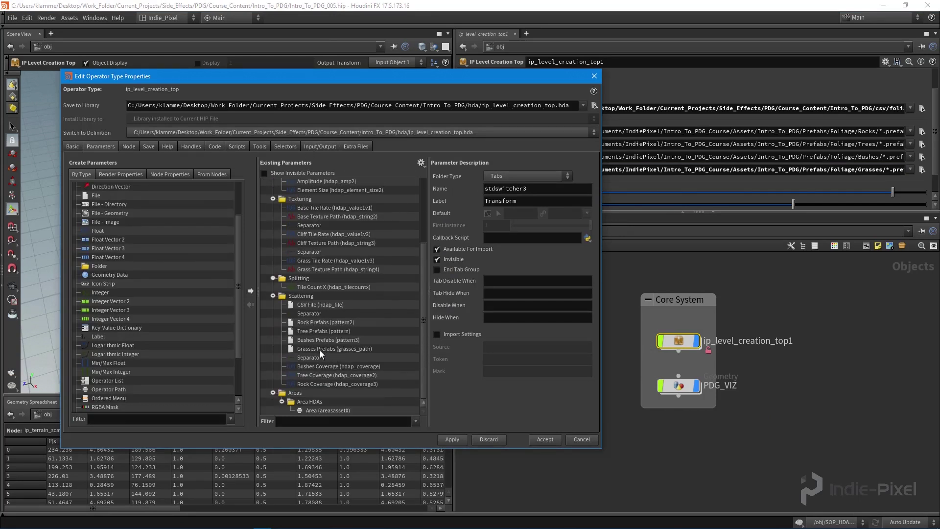
left_click(321, 351)
left_click(482, 177)
left_click(502, 212)
left_click(451, 437)
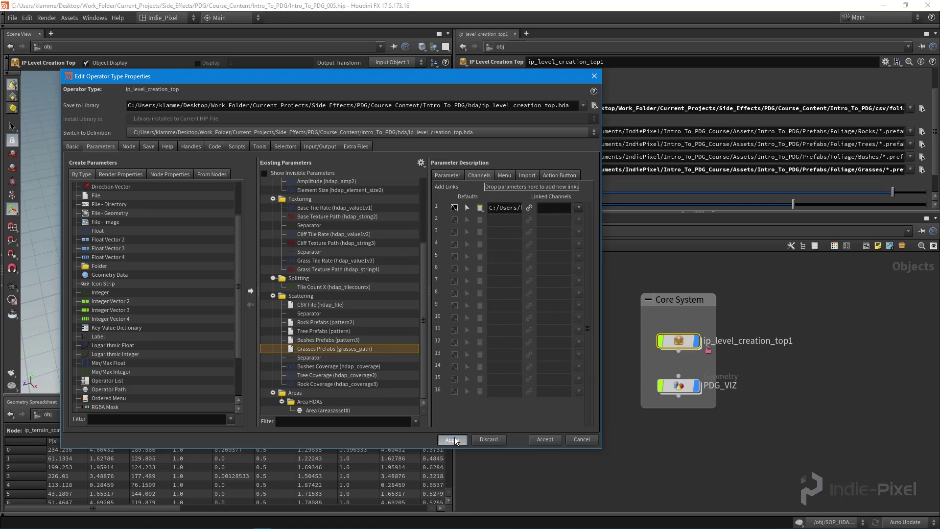
left_click(544, 439)
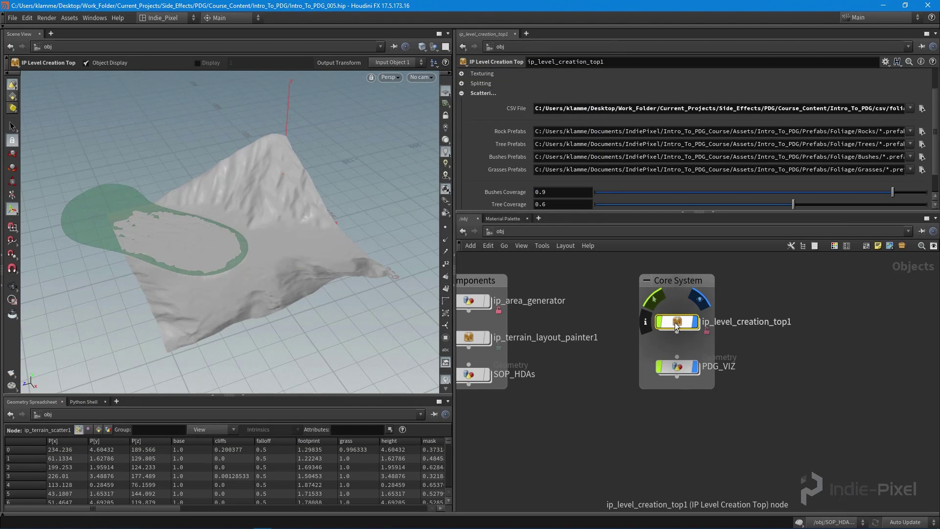
Cook the get_grasses node inside ip_level_creation_top1's topnet1 and inspect the output of its first work item
double_click(677, 323)
double_click(703, 367)
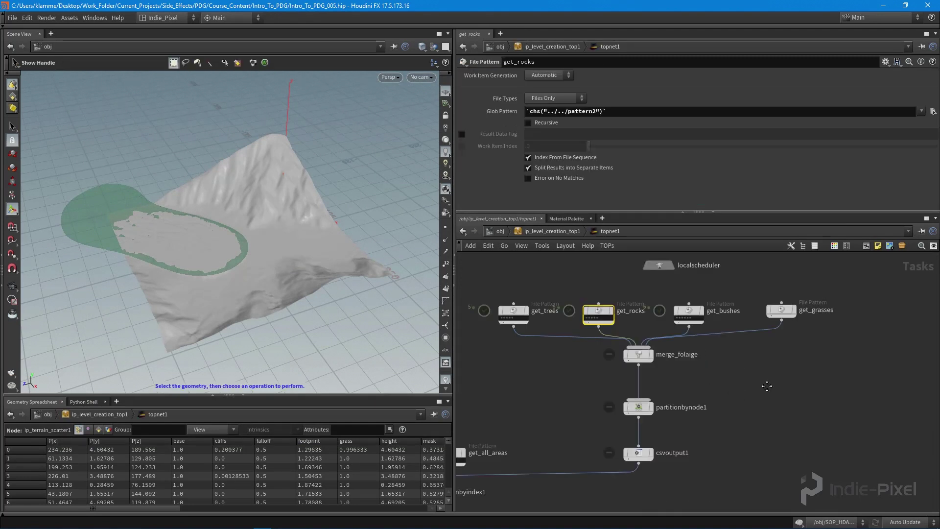
right_click(748, 320)
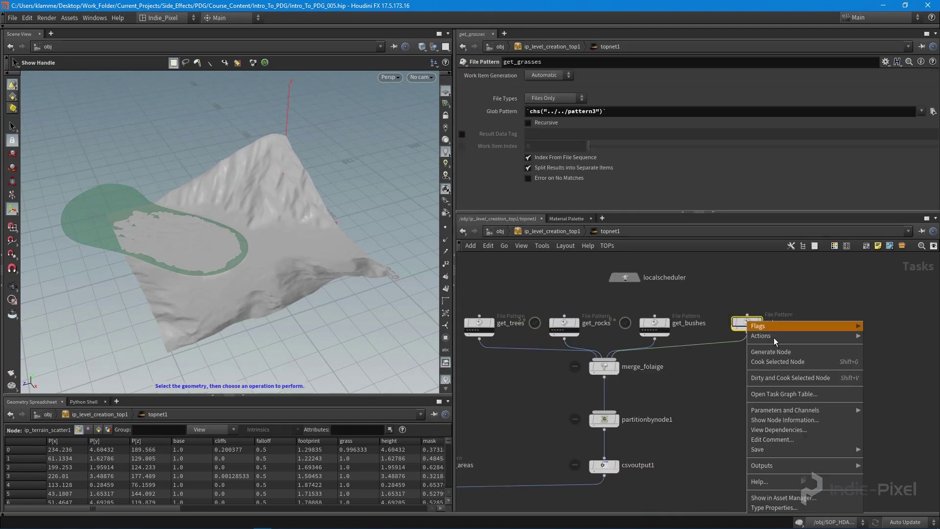
left_click(778, 362)
scroll(732, 343, "up", 5)
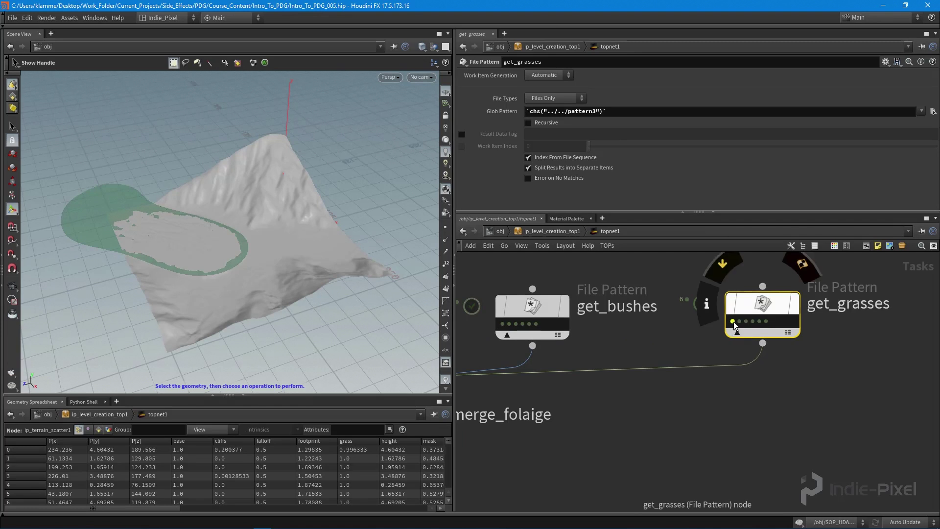
left_click(733, 322)
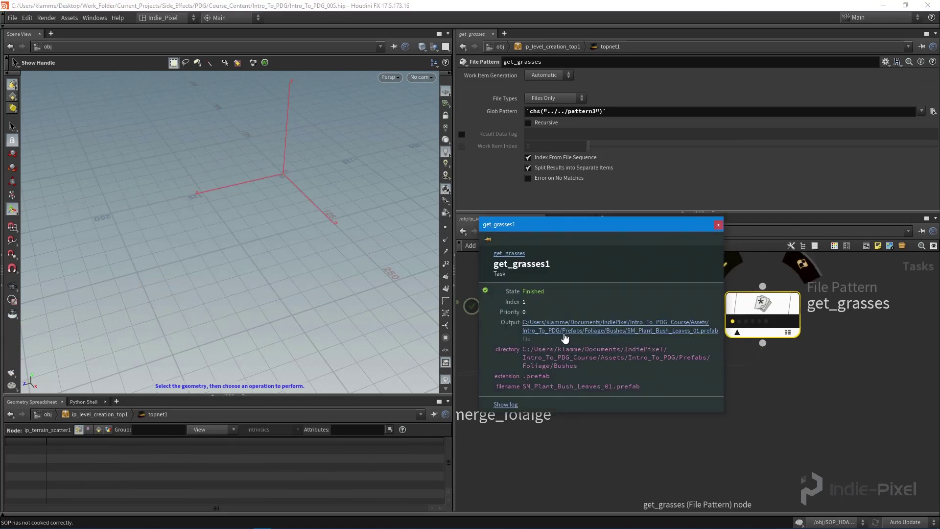
left_click(718, 224)
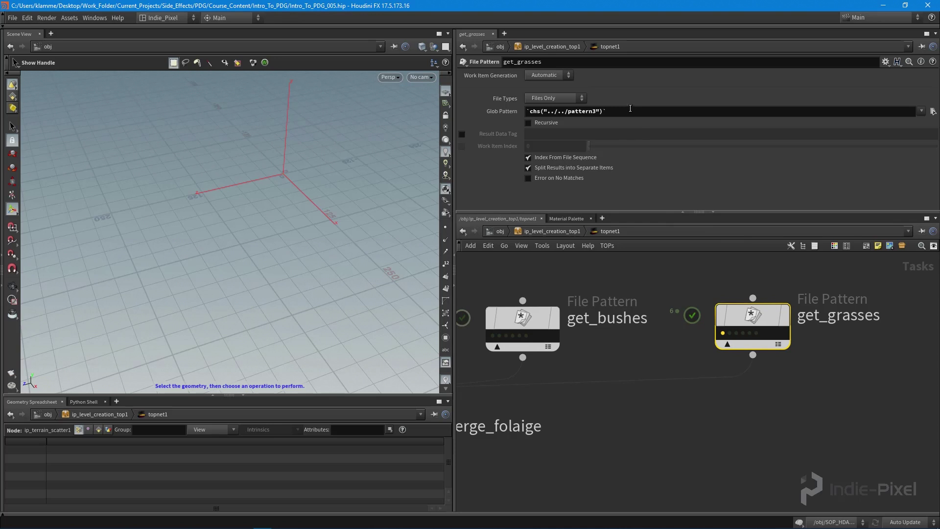
Set the Glob Pattern of get_grasses to `chs("../../grasses_path")`
left_click(623, 112)
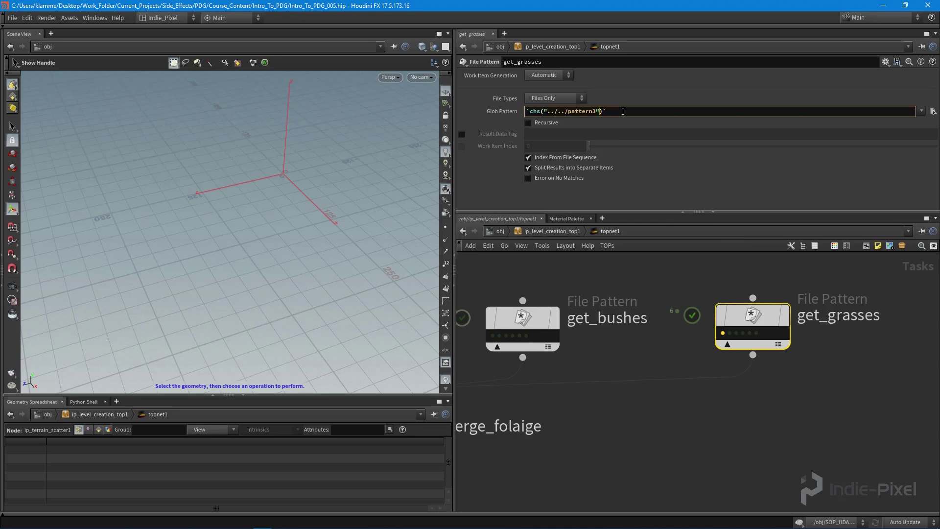
key("BackSpace")
key("BackSpace")
key("BackSpace")
key("BackSpace")
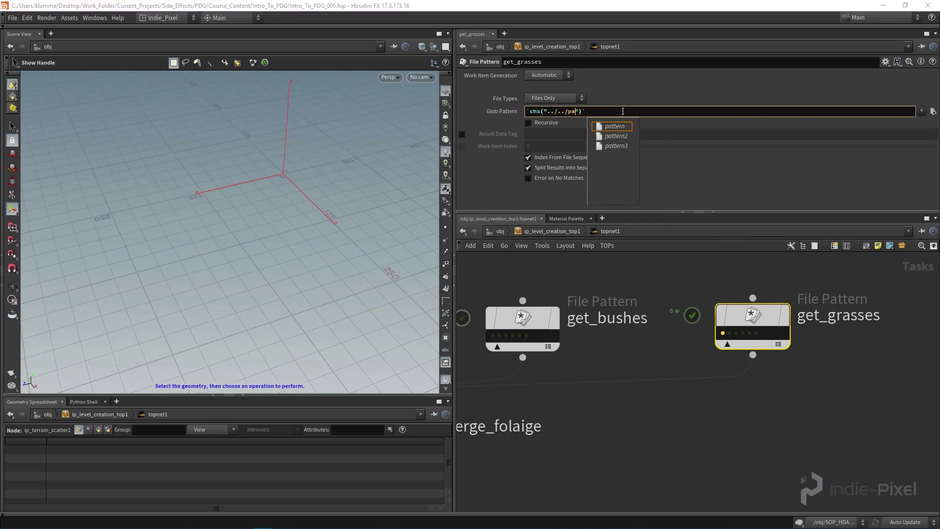
key("BackSpace")
key("Down")
key("Down")
key("Down")
key("Down")
key("Down")
key("Down")
key("Down")
key("Down")
key("Up")
key("Return")
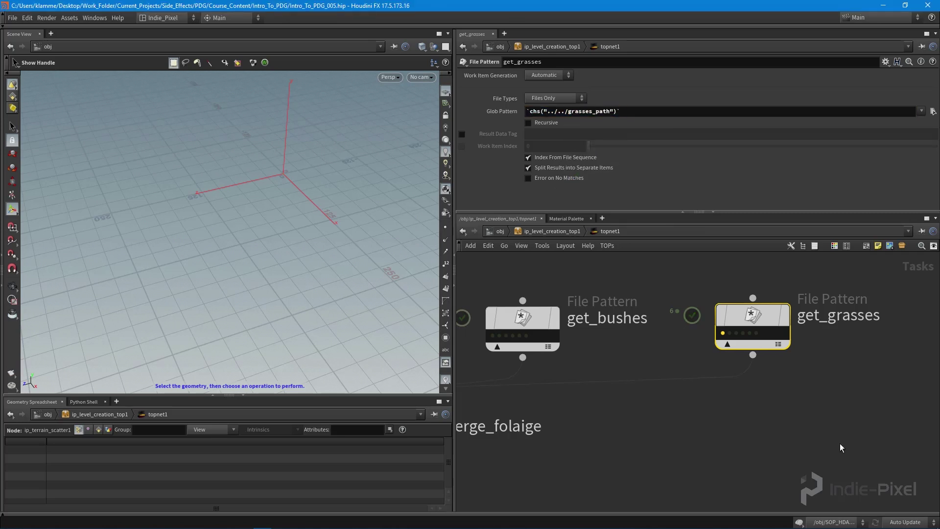
Dirty and cook the get_grasses node, and inspect the output of both its work items
middle_click_drag(844, 449, 794, 460)
right_click(705, 318)
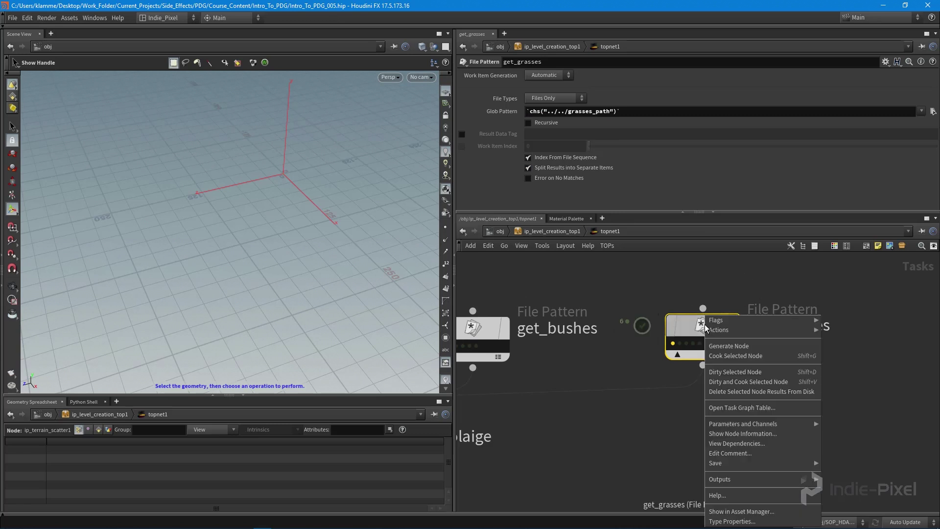
left_click(733, 384)
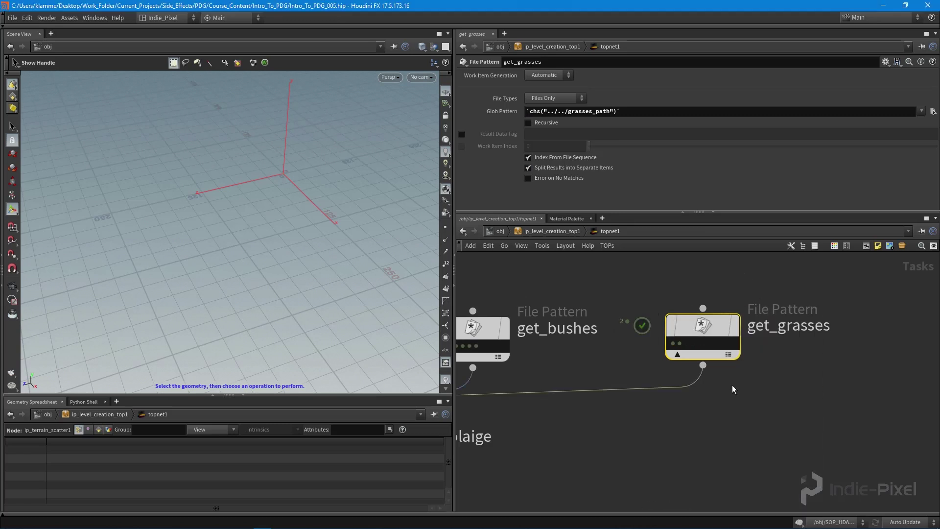
left_click(673, 344)
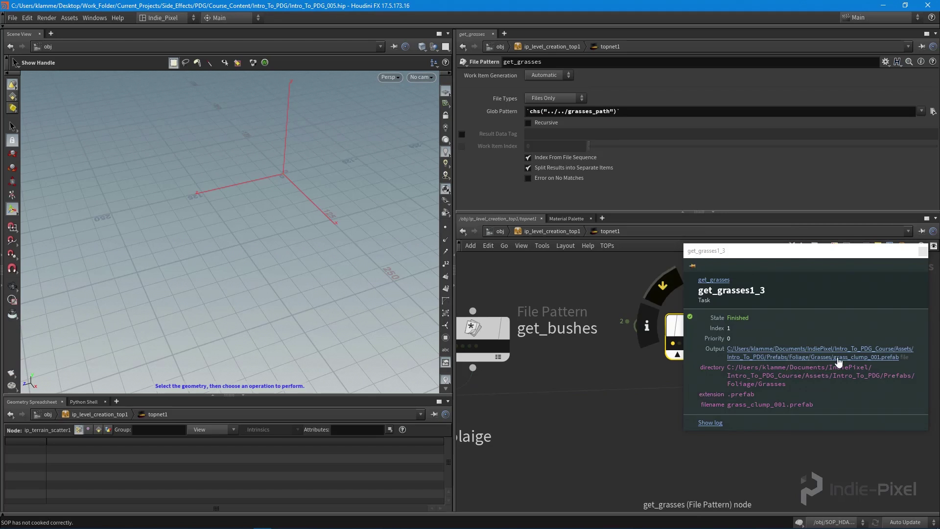
left_click(680, 344)
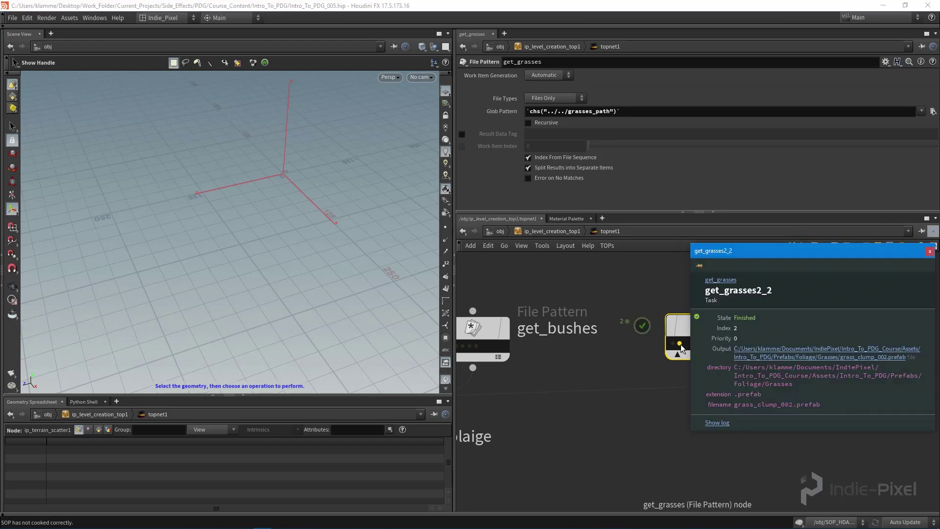
left_click(929, 252)
Dirty and cook the csvoutput1 node, and open the foliage.csv file from its work item's output
key("h")
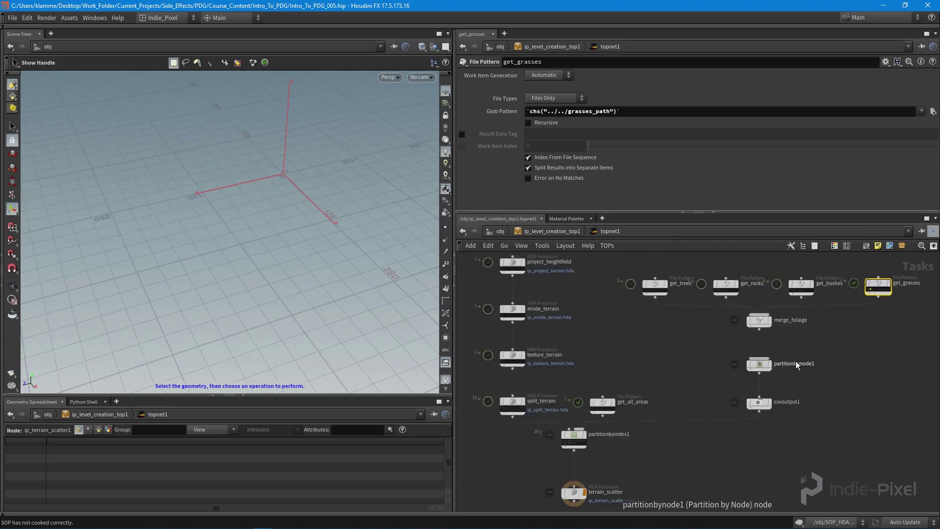
middle_click_drag(831, 354, 777, 373)
left_click(769, 383)
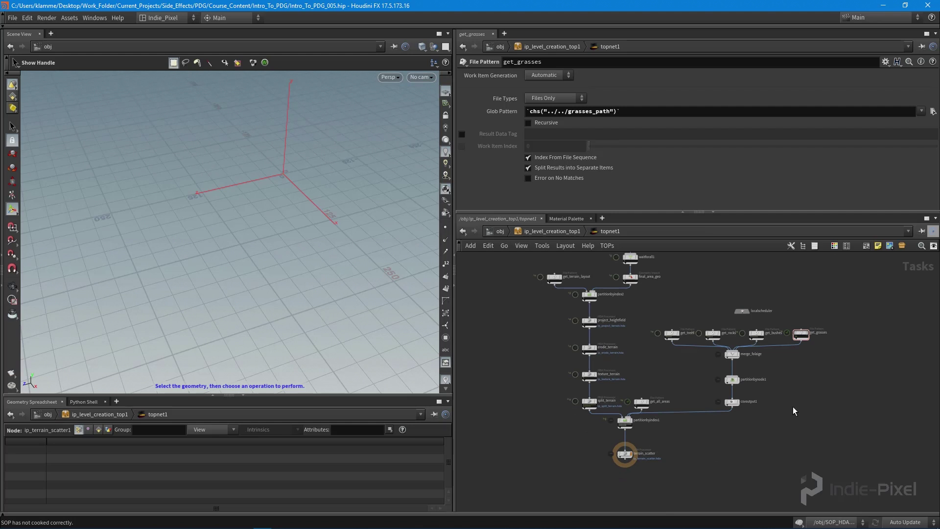
scroll(745, 405, "up", 5)
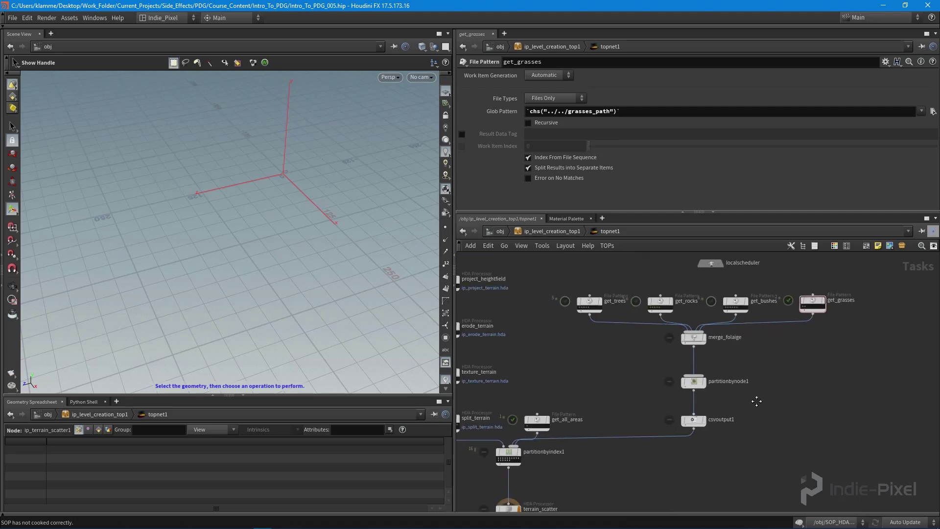
right_click(695, 389)
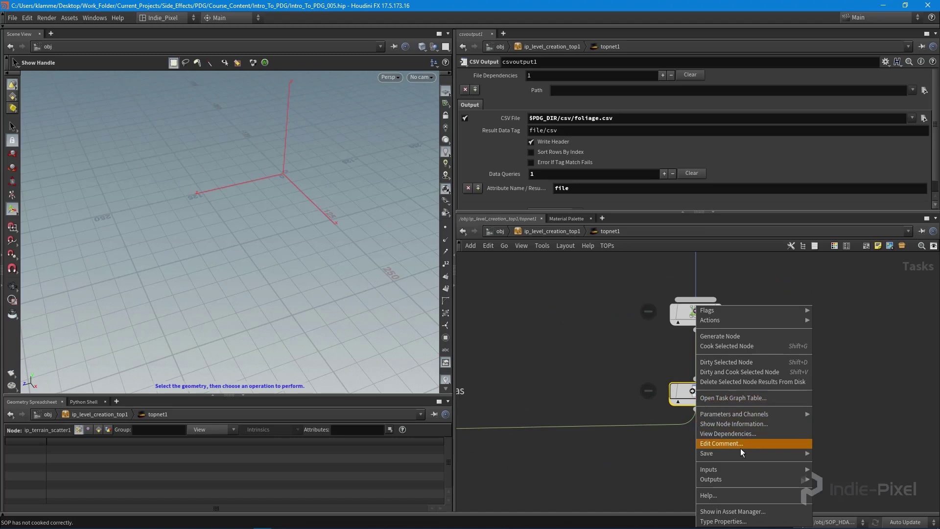
left_click(740, 374)
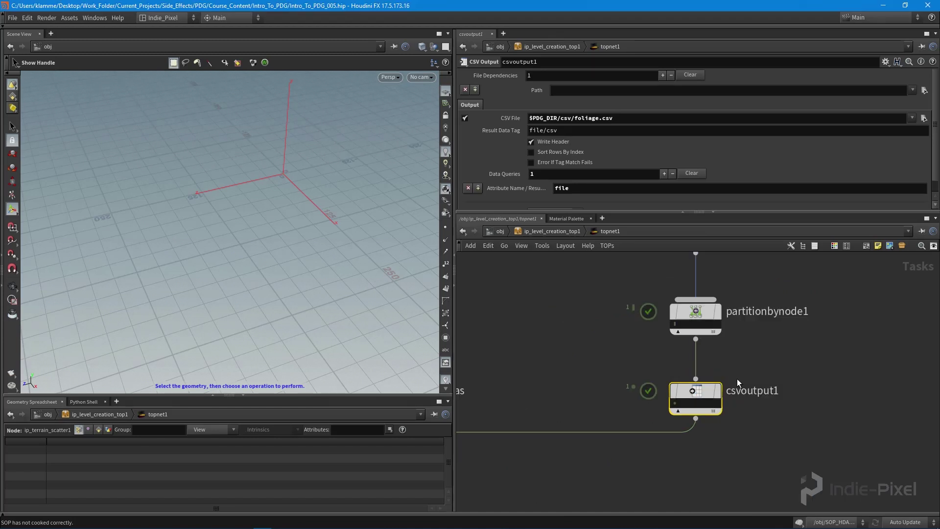
left_click(674, 404)
left_click(765, 418)
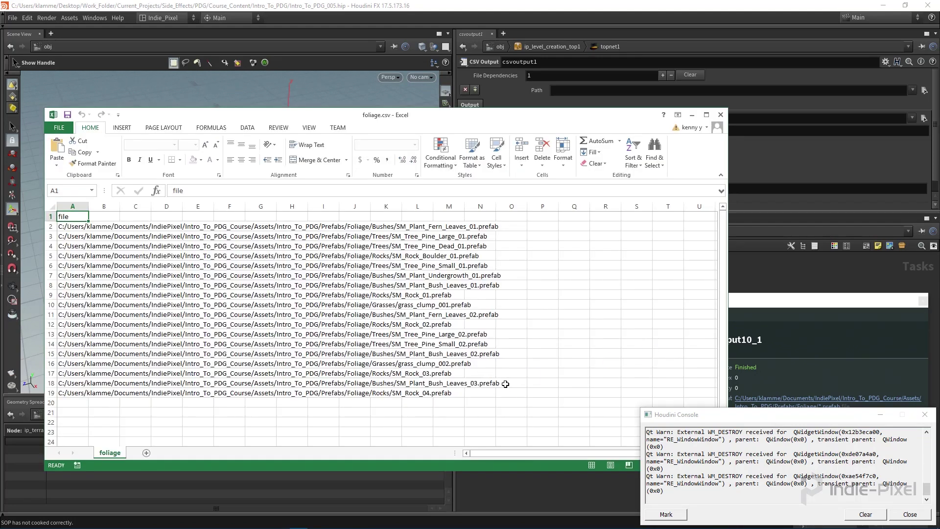
Check the grass_clump_001 and grass_clump_002 prefab rows in foliage.csv, and minimize the spreadsheet and the Houdini Console
left_click(442, 305)
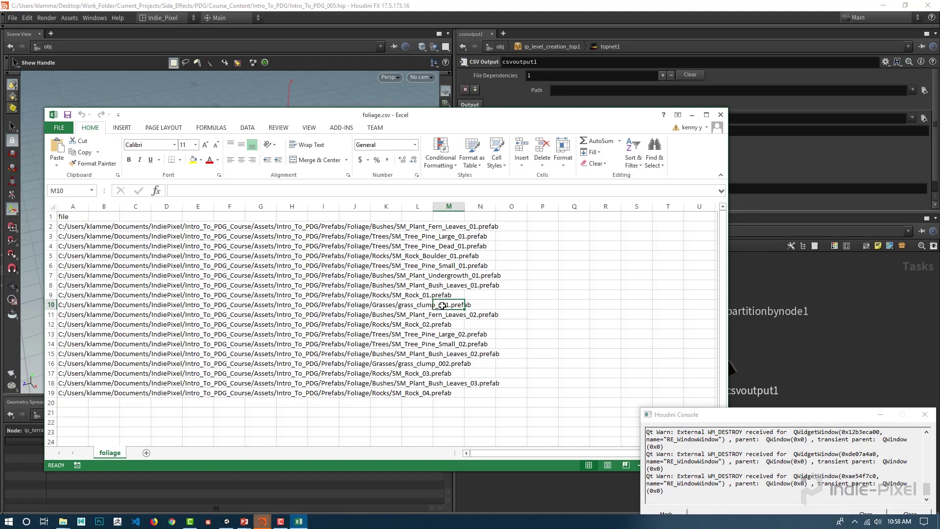
left_click(51, 304)
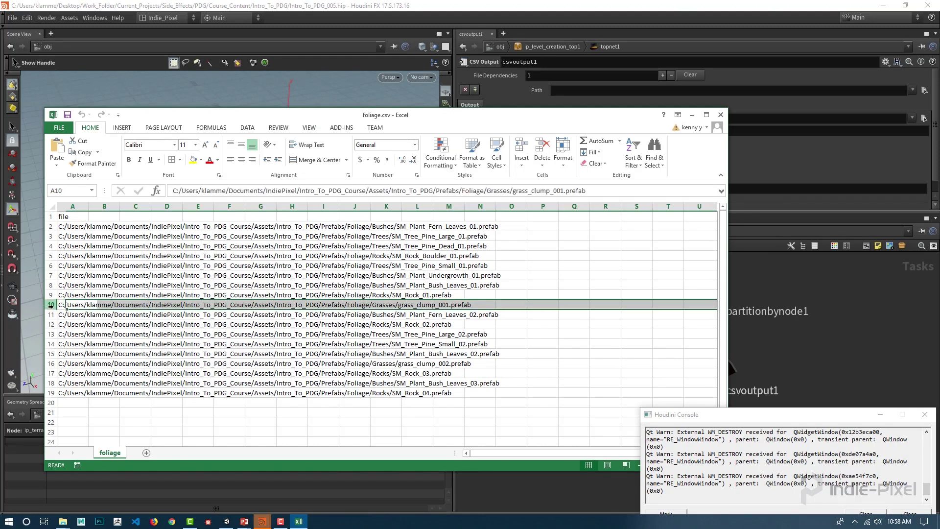
left_click(48, 363)
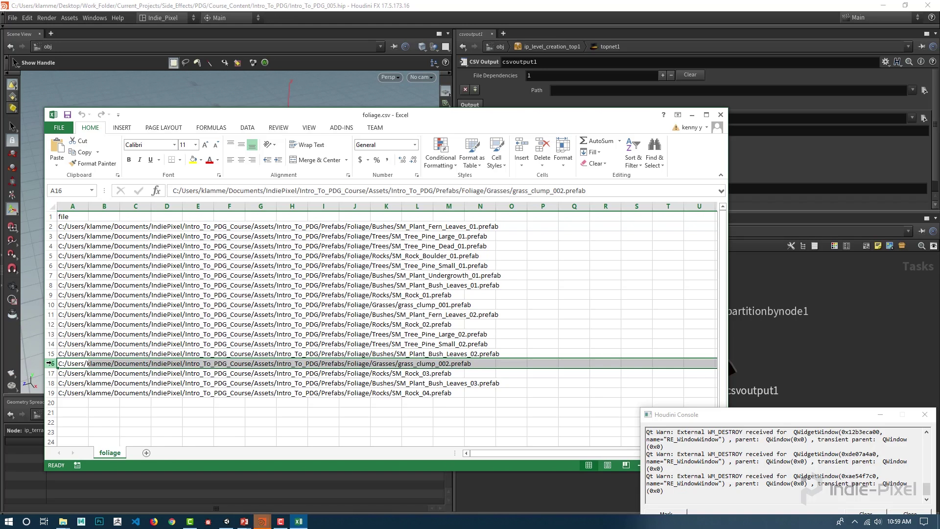
left_click(692, 114)
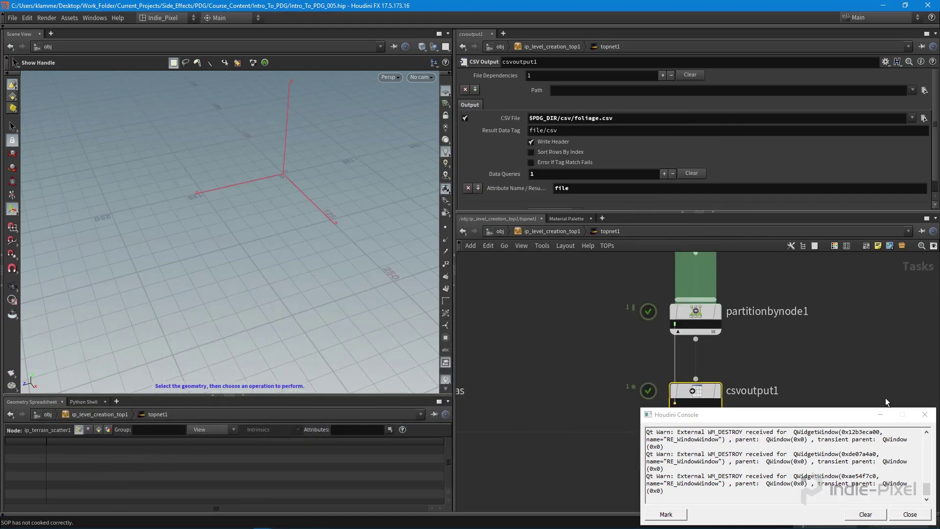
left_click(881, 418)
Look at ip_terrain_scatter1 and its file5 and file7 inputs inside SOP_HDAs, and return to the object level
middle_click_drag(795, 343, 787, 374)
key("u")
key("u")
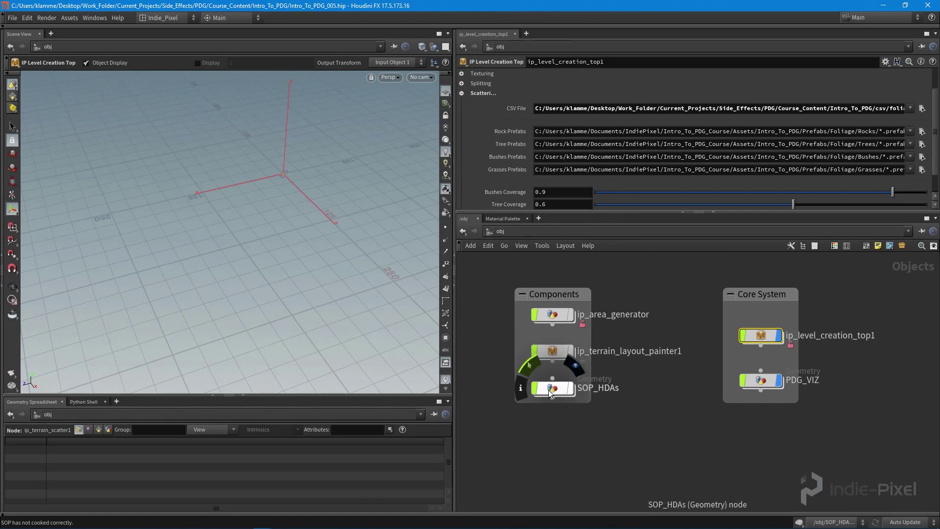
double_click(548, 387)
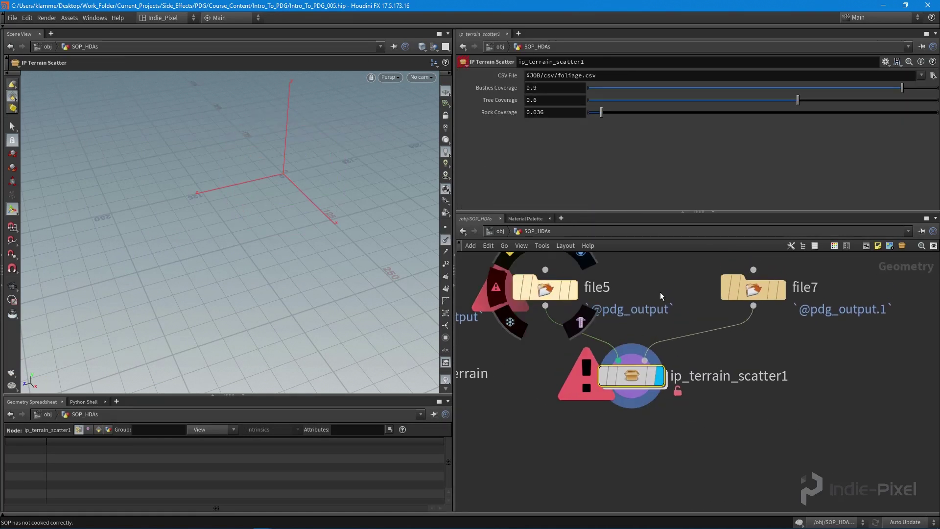
left_click_drag(904, 355, 476, 263)
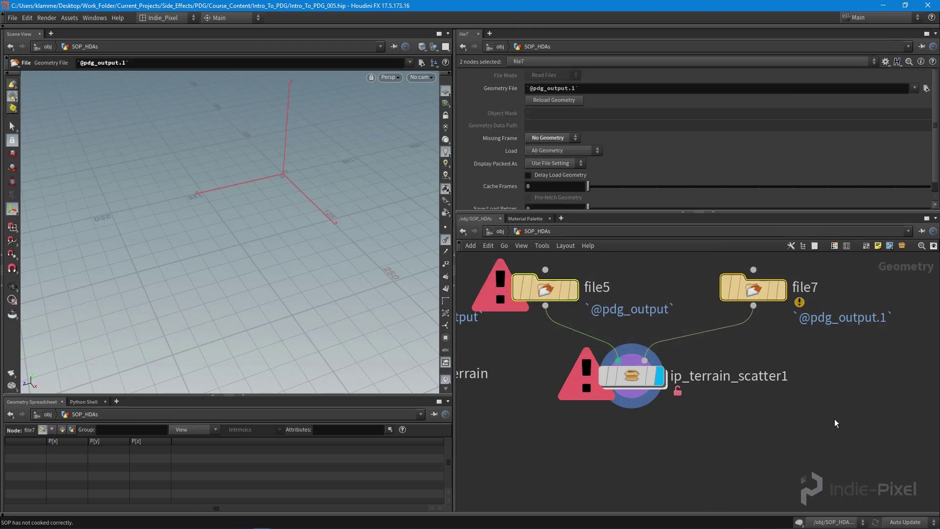
key("u")
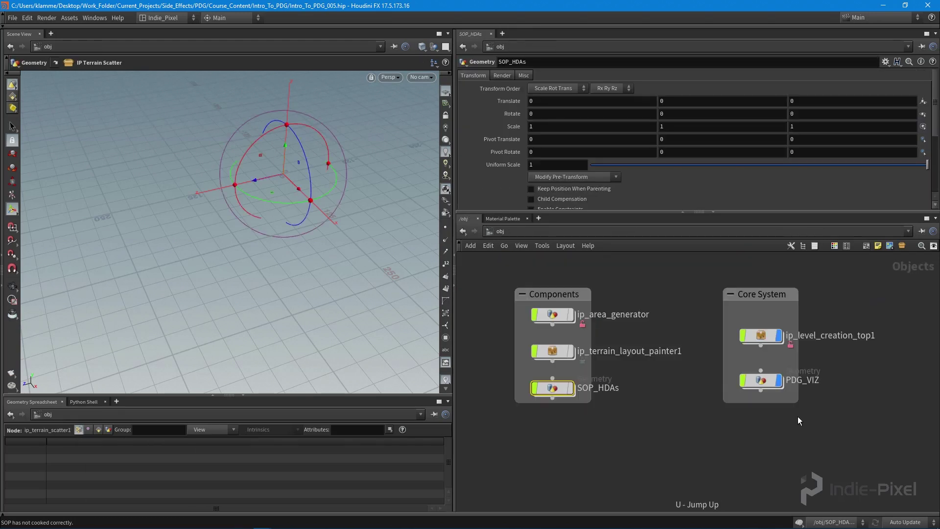
Enter topnet1 inside ip_level_creation_top1 and select a work item on the partitionbyindex1 node
double_click(762, 339)
double_click(705, 366)
middle_click_drag(749, 370, 819, 335)
right_click_drag(818, 336, 702, 448)
middle_click_drag(702, 448, 721, 412)
right_click_drag(642, 351, 766, 402)
middle_click_drag(812, 425, 756, 381)
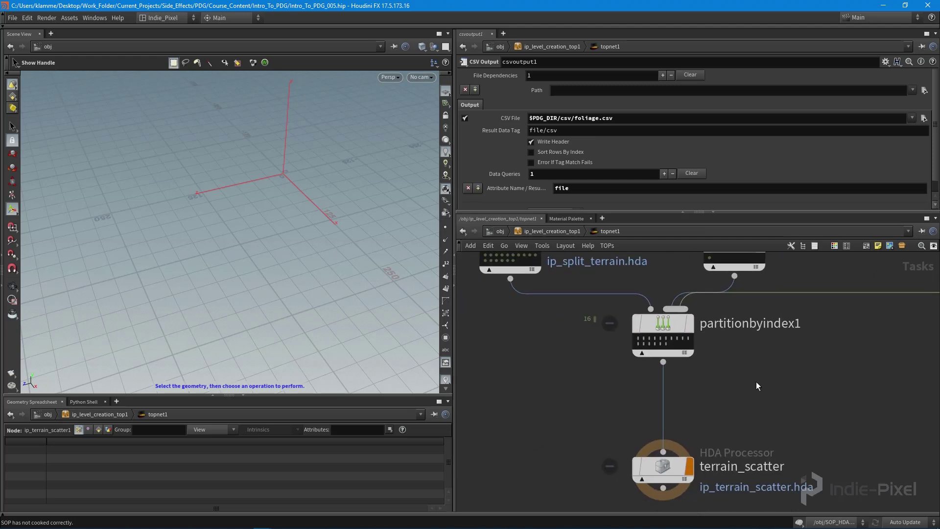
left_click(655, 345)
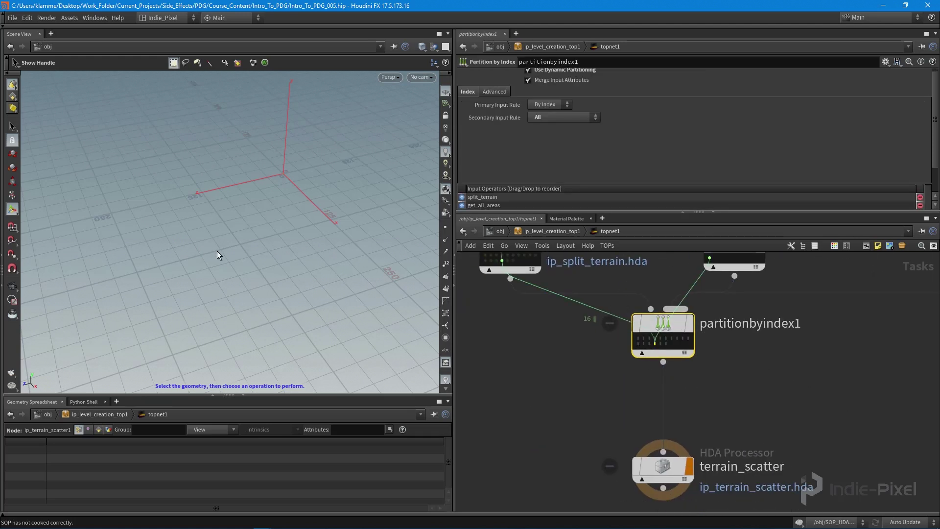
Dirty and cook the partitionbyindex1 node
key("Escape")
key("g")
right_click_drag(379, 293, 288, 298)
left_click_drag(287, 297, 240, 286)
right_click(675, 322)
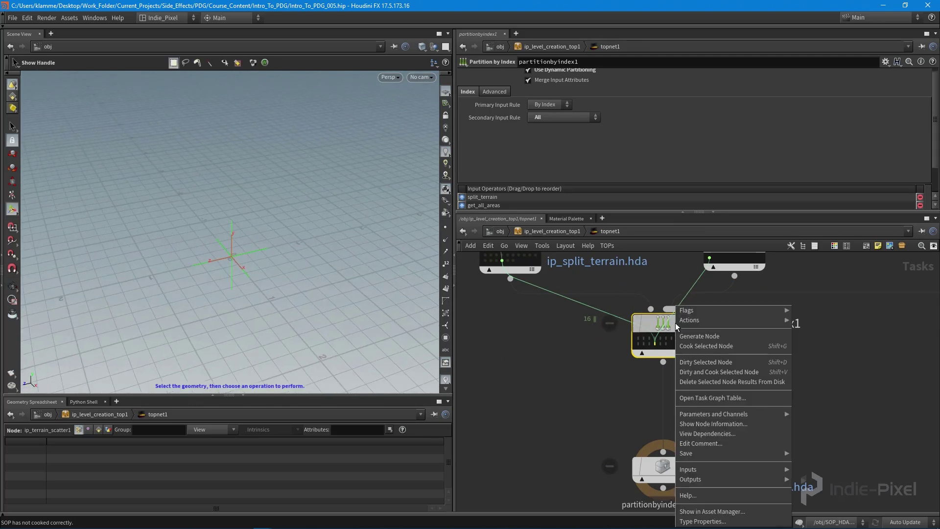
left_click(722, 371)
right_click(671, 328)
scroll(666, 400, "up", 5)
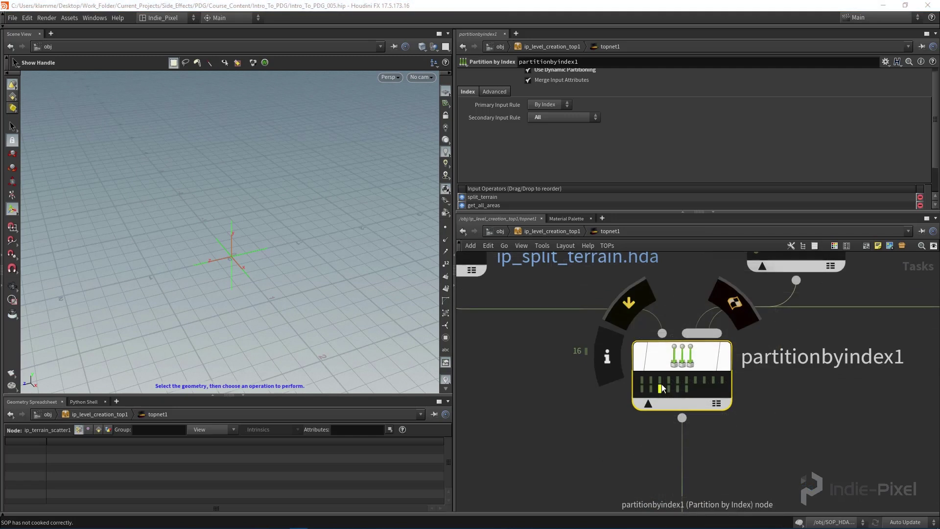
Go through partitionbyindex1's work items in the viewport and leave selected the one whose terrain tile overlaps the green area
left_click(662, 384)
left_click(662, 391)
left_click(659, 389)
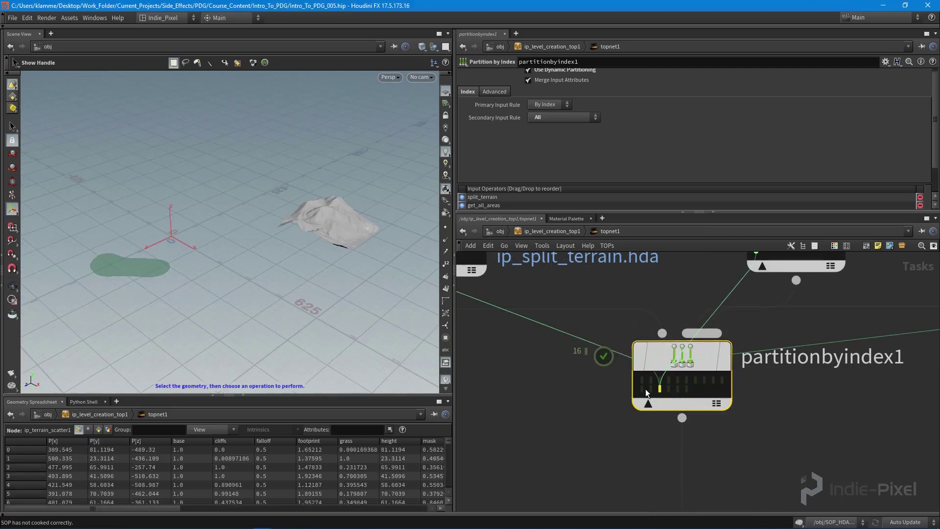
left_click(668, 380)
left_click(686, 380)
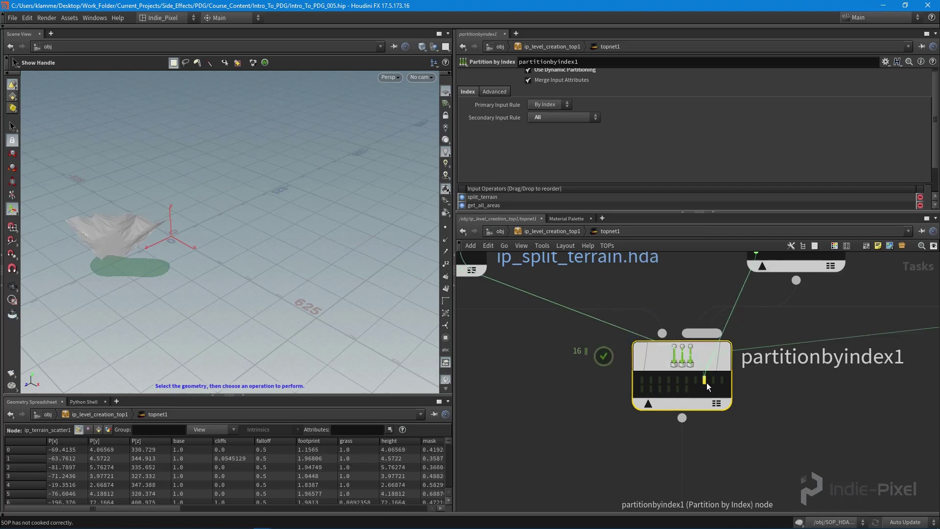
left_click(705, 381)
left_click(713, 380)
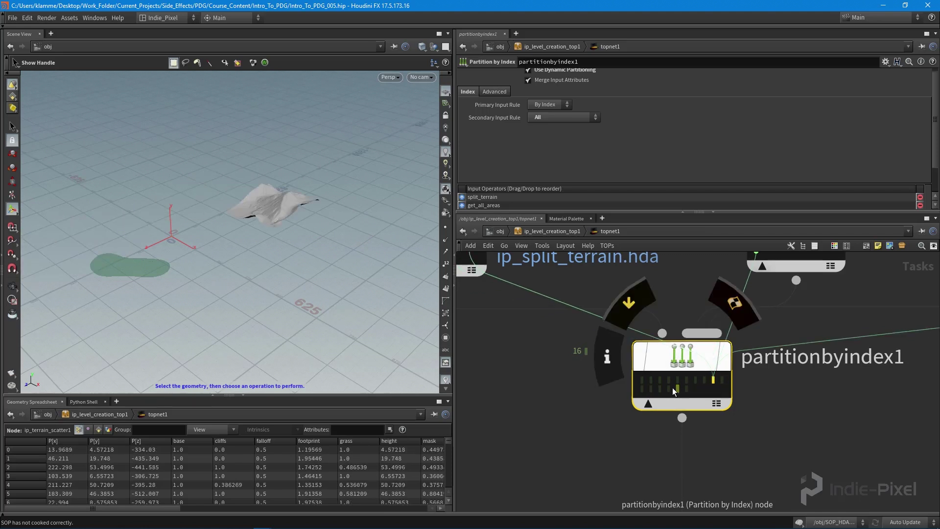
left_click(642, 388)
left_click_drag(193, 263, 218, 282)
scroll(783, 430, "down", 5)
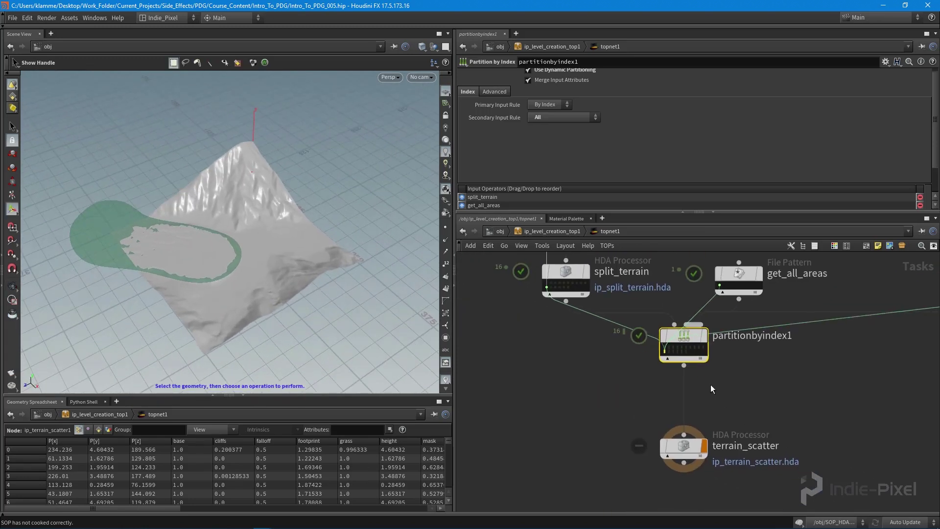
Return to the SOP_HDAs network and examine the points scattered on the selected terrain tile
key("u")
key("u")
middle_click_drag(563, 422, 608, 429)
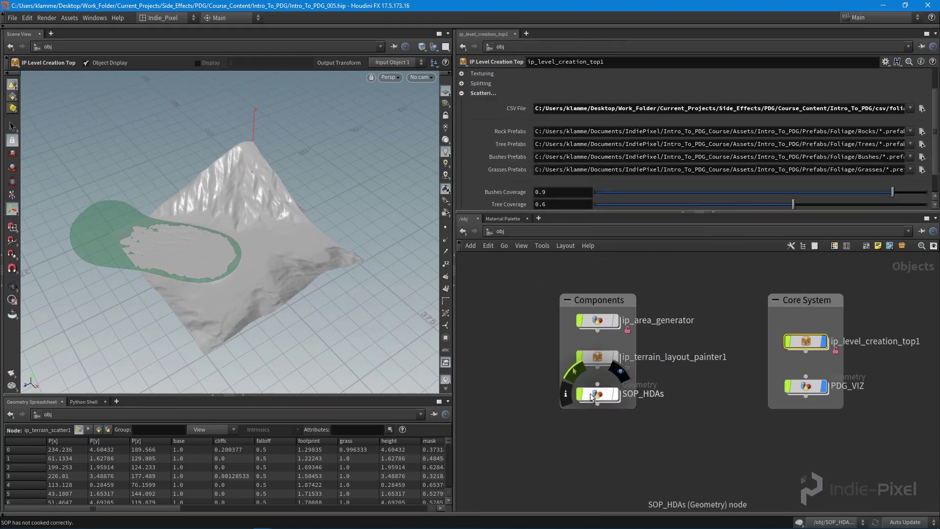
double_click(590, 393)
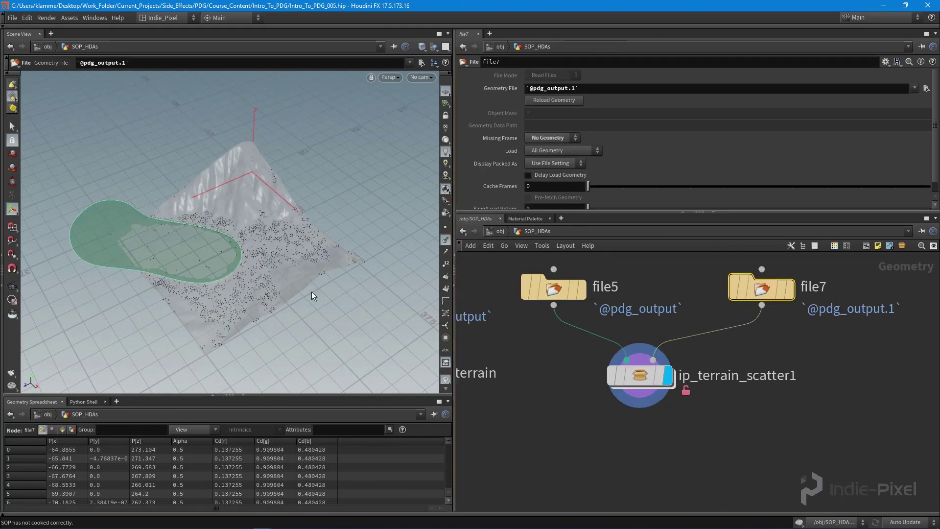
left_click_drag(182, 287, 254, 260)
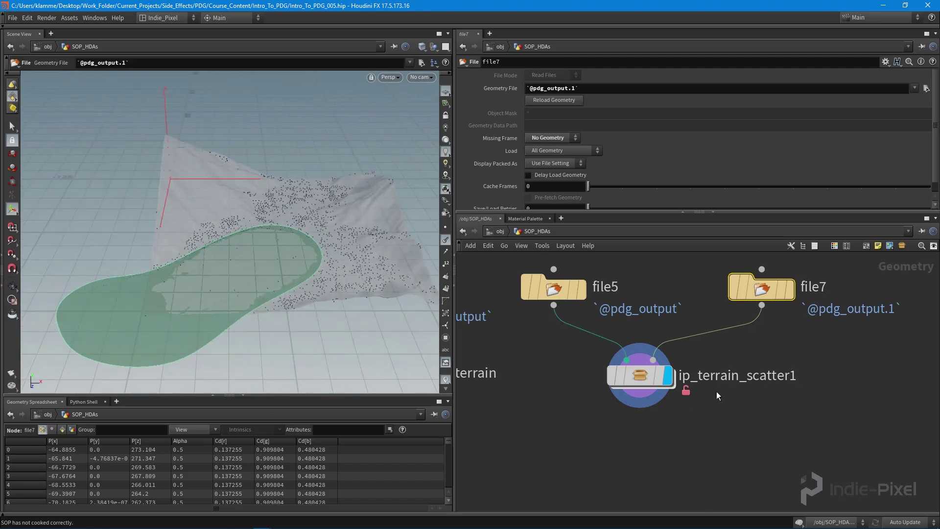
Inside ip_terrain_scatter1, duplicate the get_bushes Blast node and place the copy beside it, fed by clean_strings
double_click(630, 375)
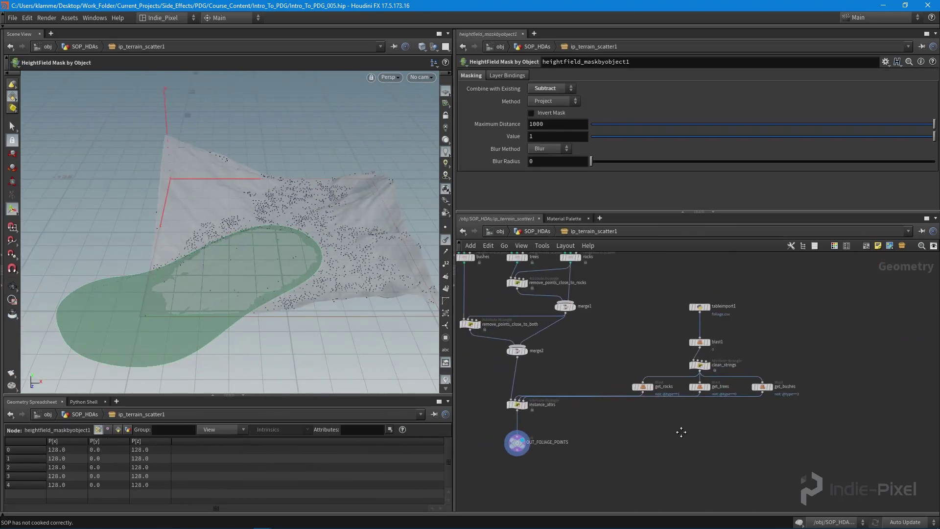
scroll(669, 368, "up", 3)
middle_click_drag(684, 354, 705, 350)
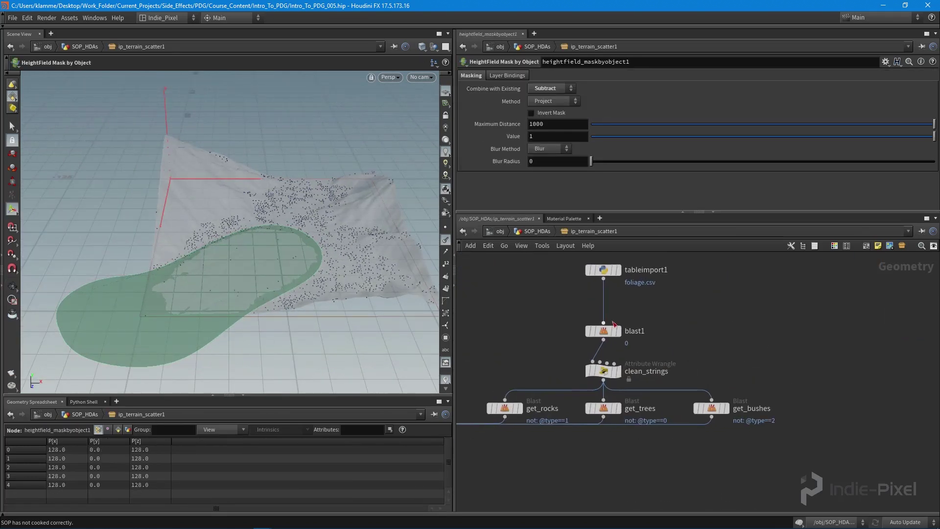
left_click_drag(732, 403, 832, 407, "alt")
middle_click_drag(835, 434, 780, 426)
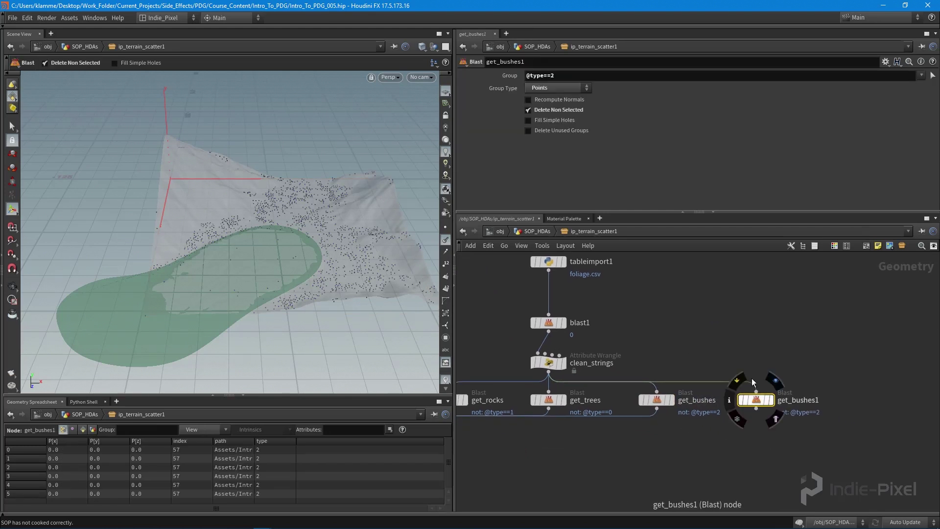
Open the VEXpression code of the clean_strings wrangle and enlarge the parameter area to show all of it
left_click(549, 362)
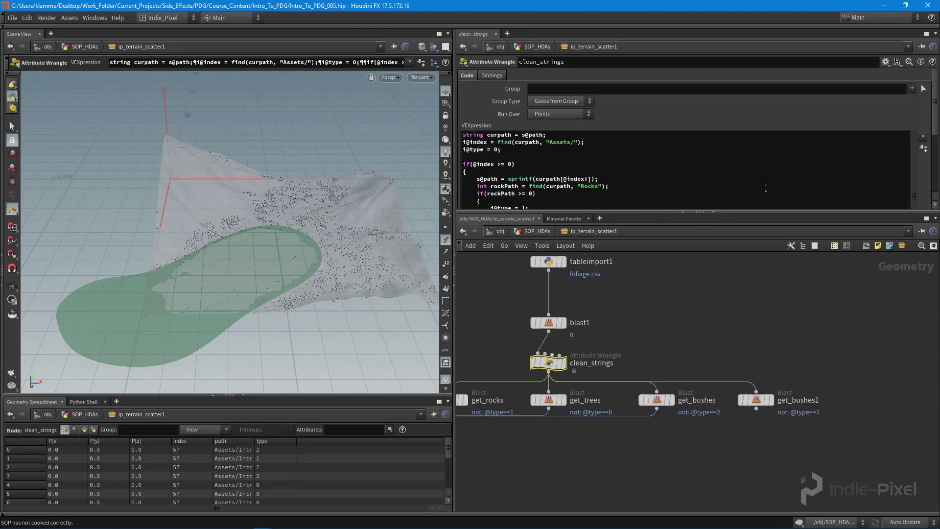
left_click_drag(742, 214, 742, 344)
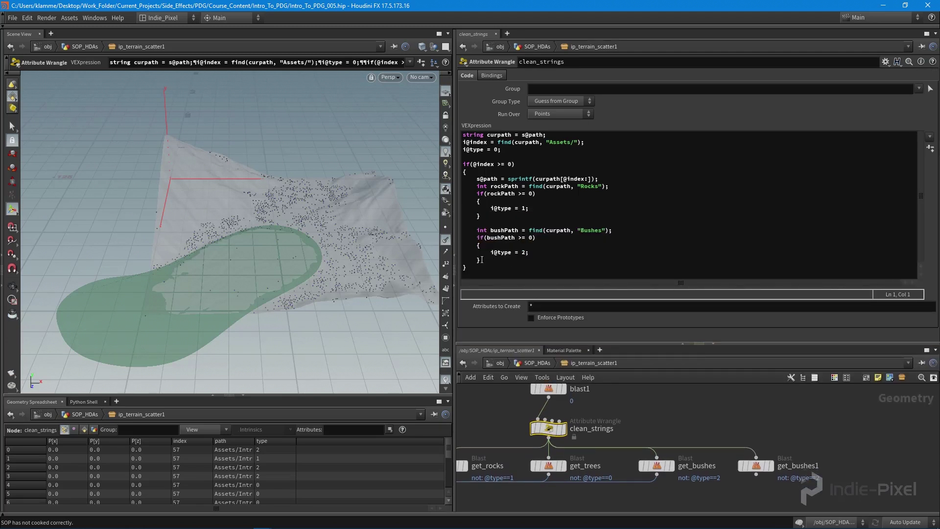
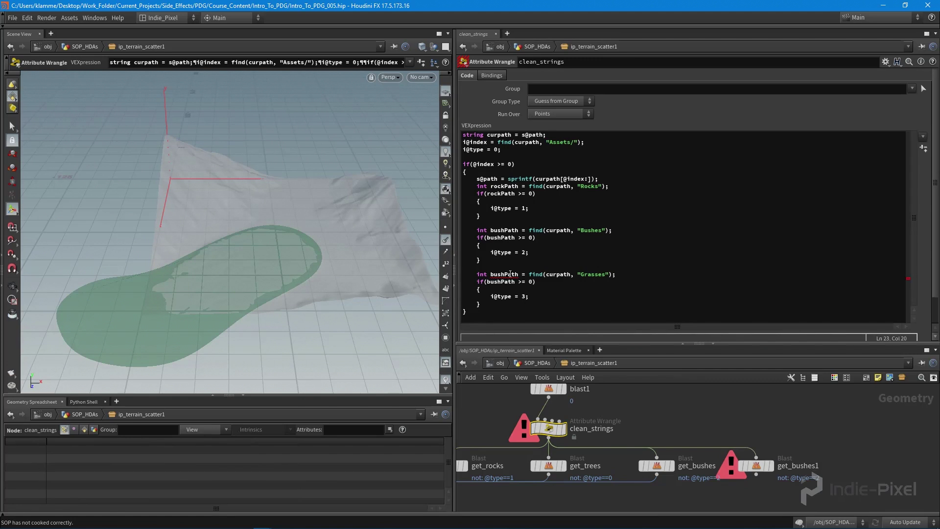
In the clean_strings VEX code, rename the variable that holds the "Grasses" find result to grassPath
left_click(504, 274)
key("BackSpace")
key("BackSpace")
key("BackSpace")
key("BackSpace")
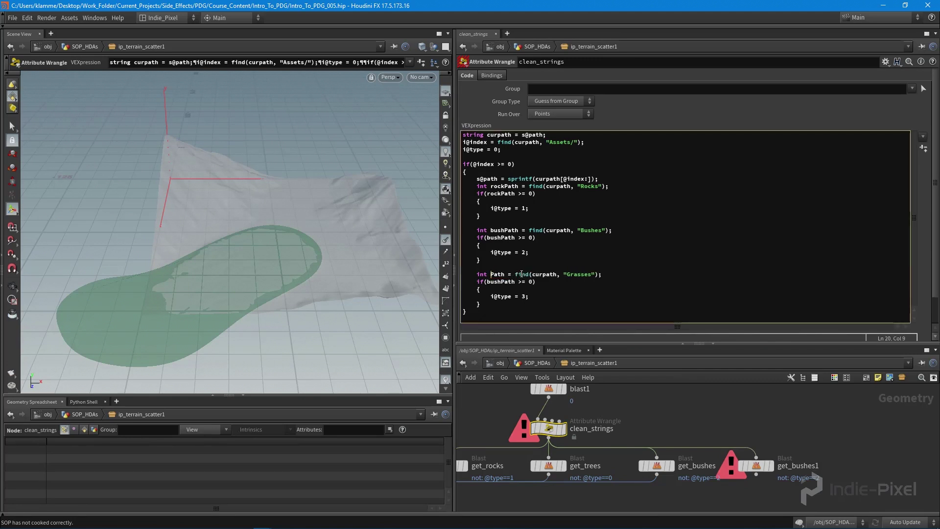
type("grass")
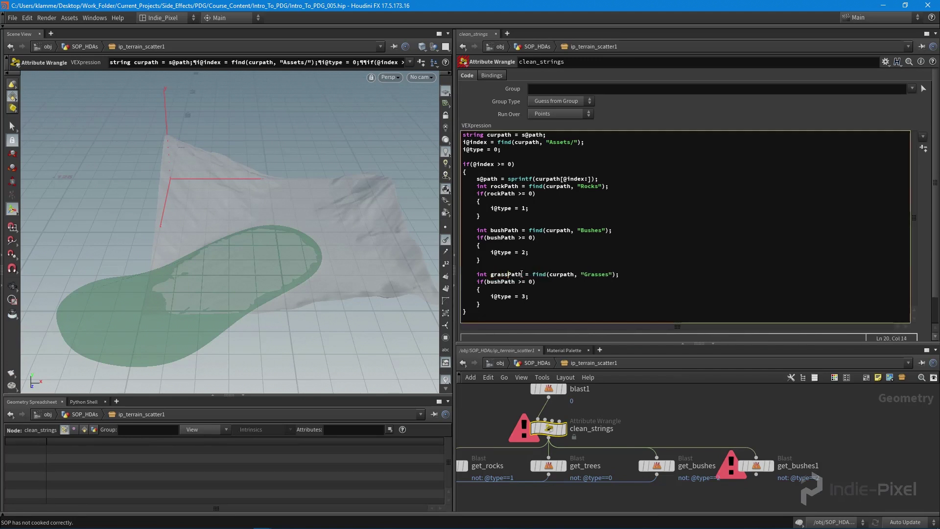
left_click(762, 470)
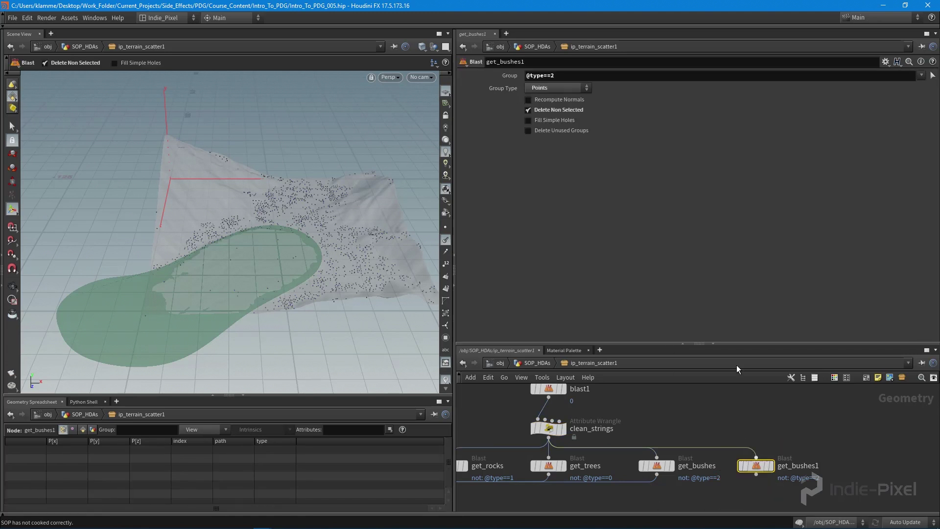
left_click(575, 74)
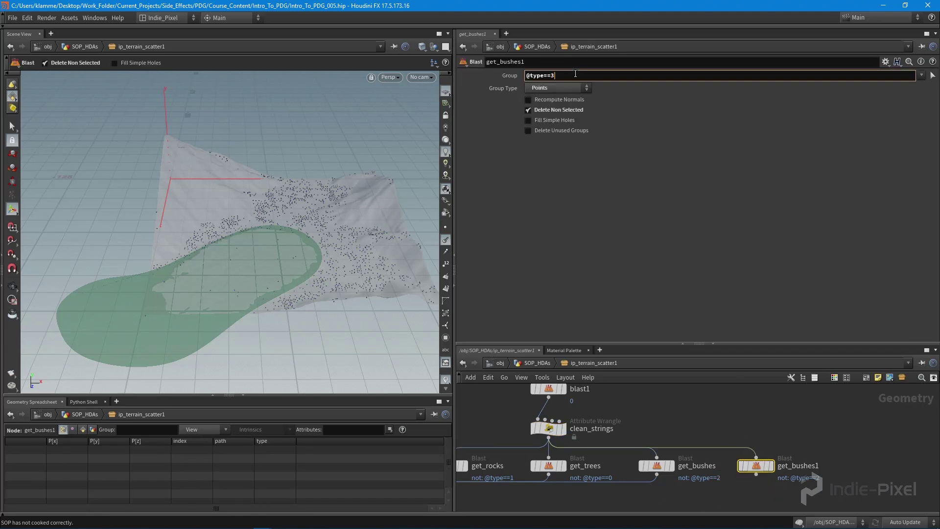
key("Return")
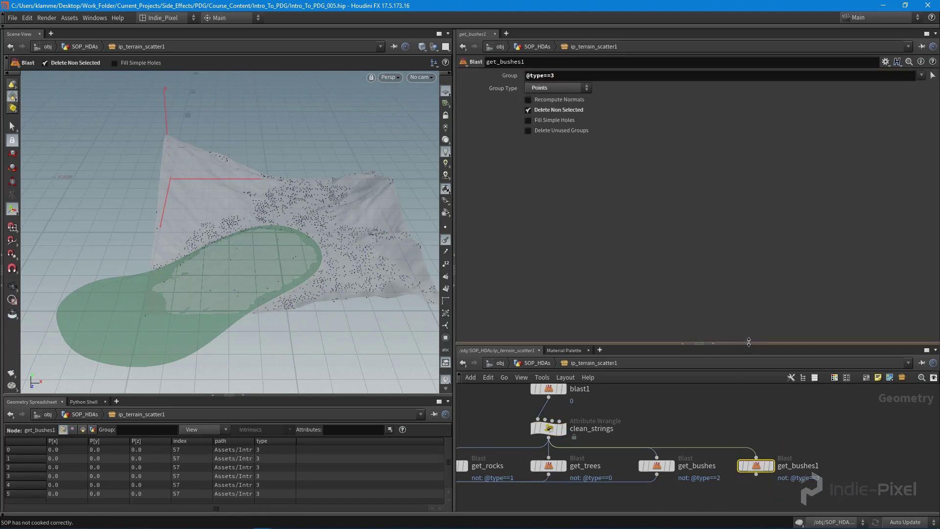
Display get_bushes1 and widen the spreadsheet's path column to read its full prefab paths
left_click_drag(749, 343, 749, 194)
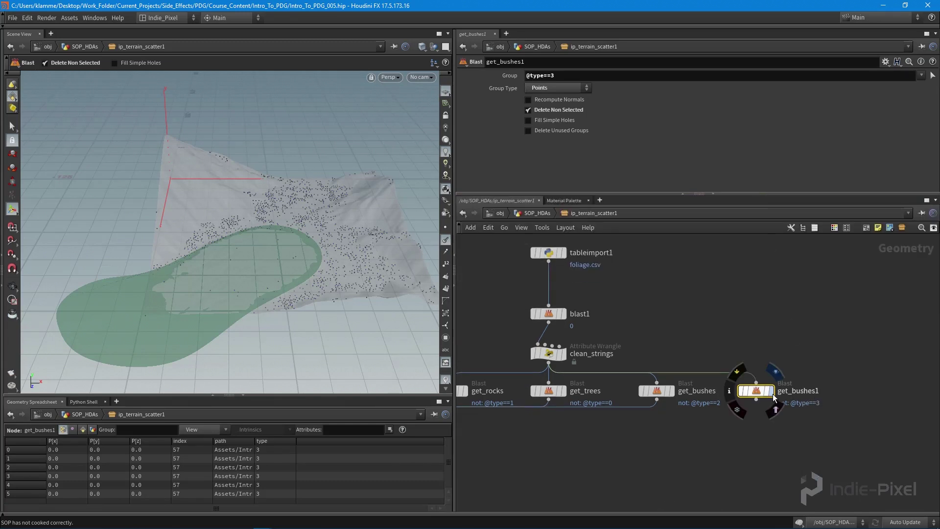
left_click(771, 390)
key("Escape")
mouse_move(230, 336)
left_mouse_down()
mouse_move(260, 321)
mouse_move(245, 337)
left_mouse_up()
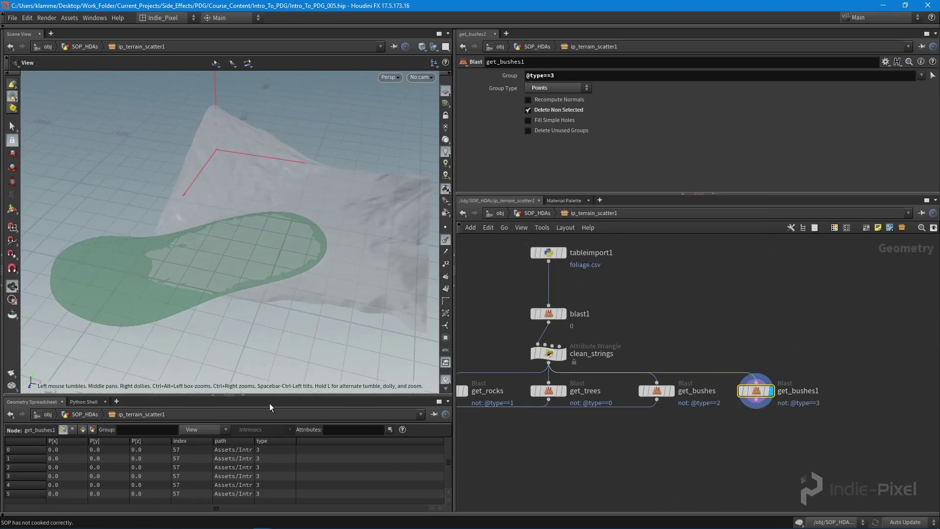
left_click_drag(275, 395, 273, 316)
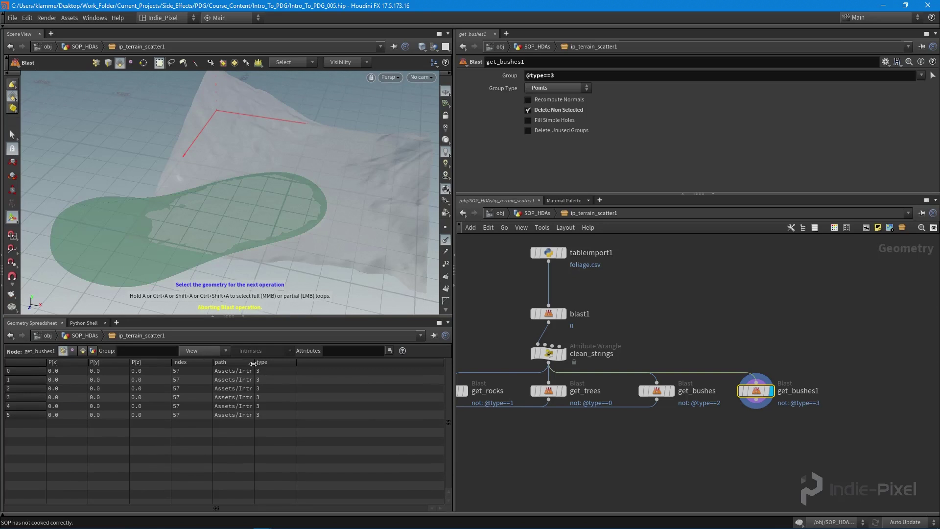
left_click_drag(252, 363, 441, 358)
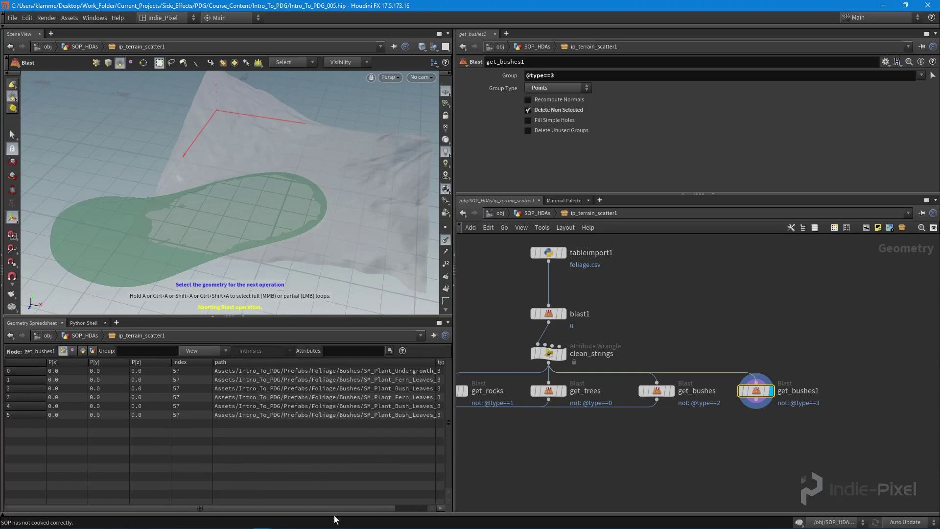
left_click_drag(322, 508, 369, 509)
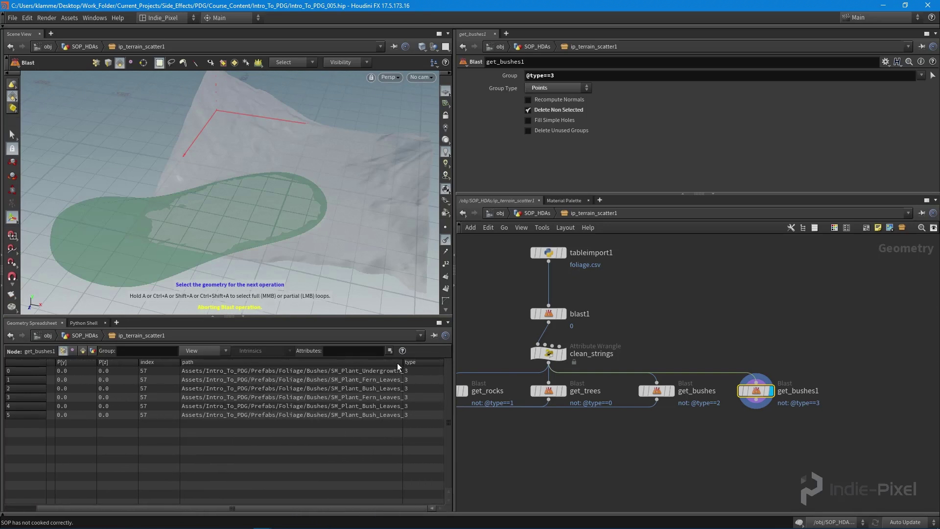
left_click_drag(401, 363, 472, 368)
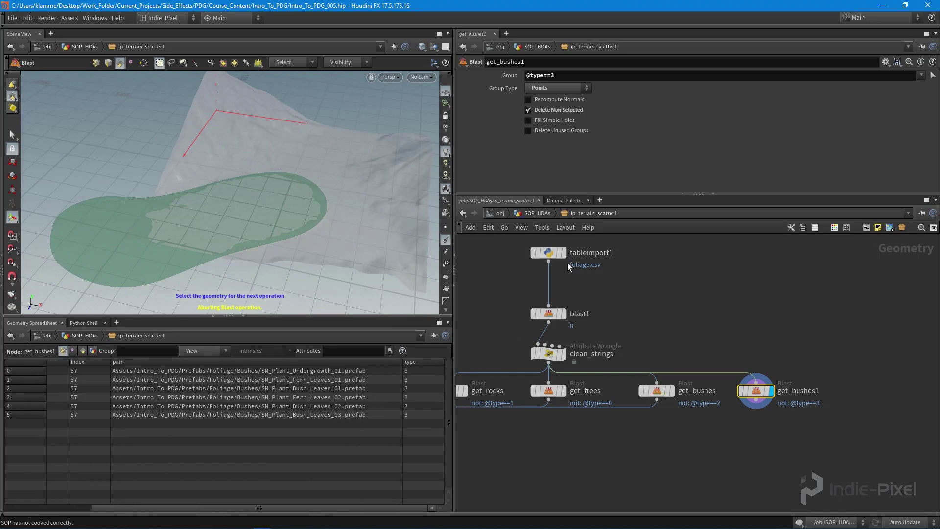
Compare the spreadsheet data of the nodes from tableimport1 and blast1 through clean_strings to get_bushes1
left_click(564, 253)
left_click(548, 253)
left_click(564, 314)
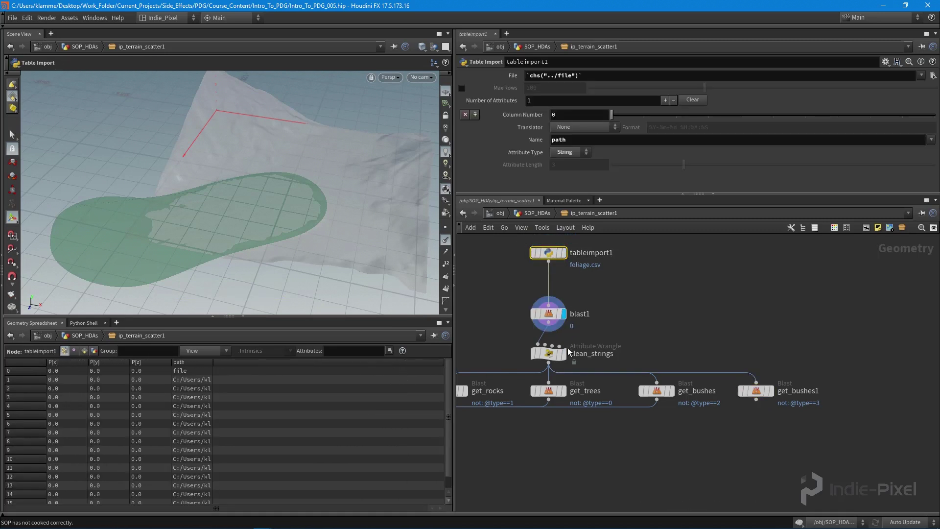
left_click(563, 353)
left_click(771, 390)
left_click(747, 391)
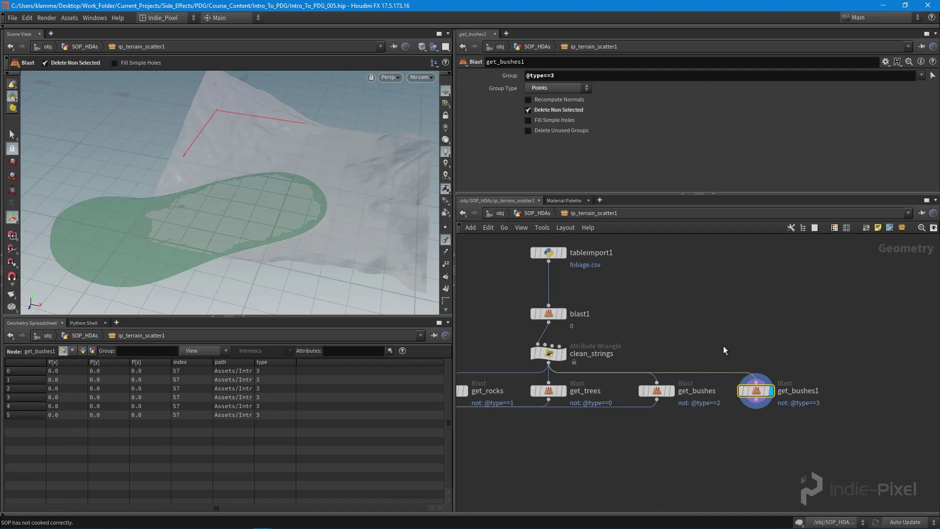
Correct the if condition of the "Grasses" block in the clean_strings code to grassPath >= 0
key("Up")
left_click_drag(725, 192, 707, 346)
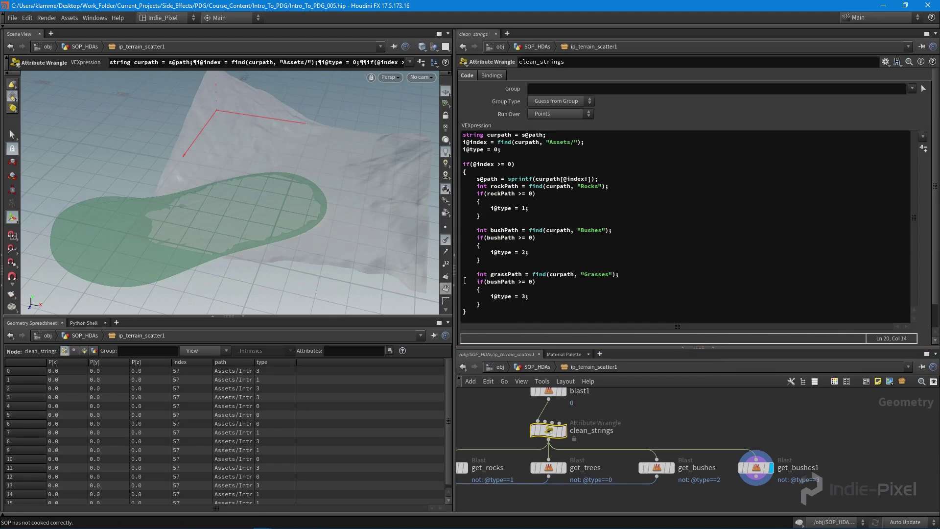
left_click(500, 277)
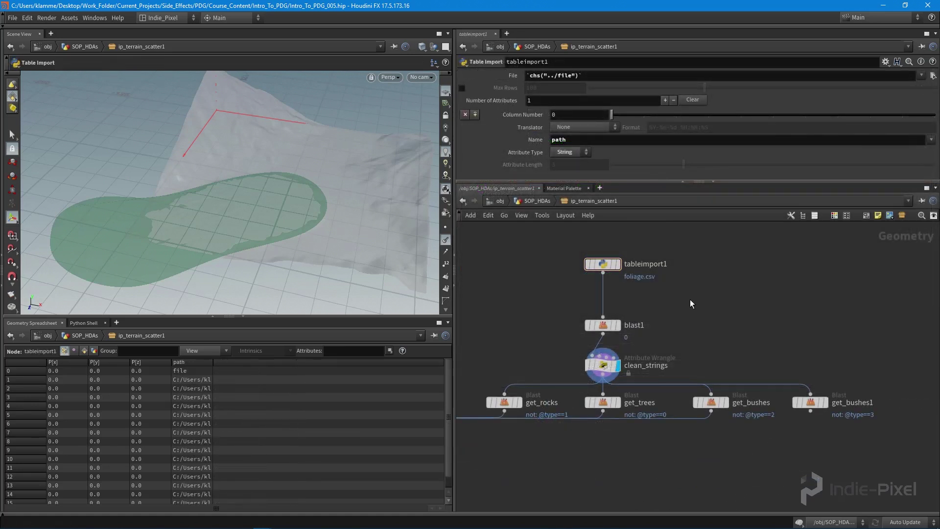
Choose foliage.csv again as the CSV File of ip_terrain_scatter1, and go back inside the node
key("u")
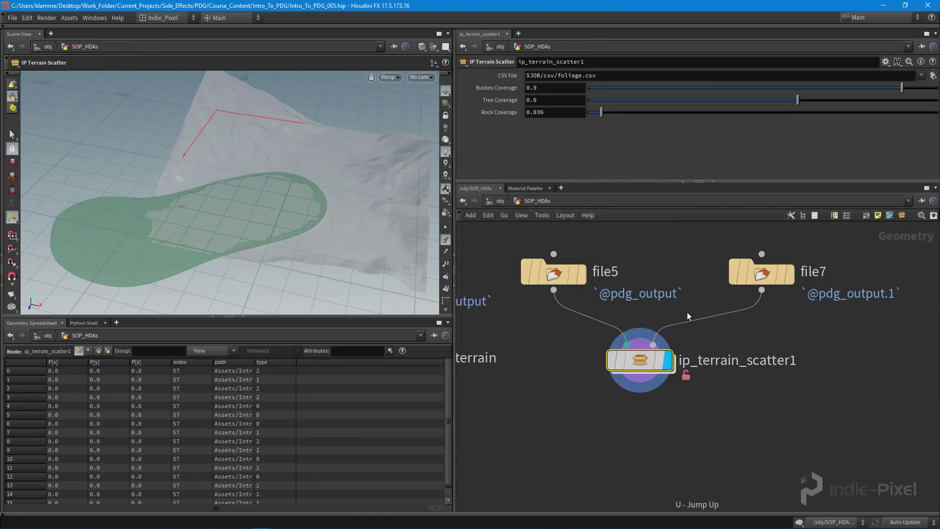
left_click(932, 76)
double_click(318, 245)
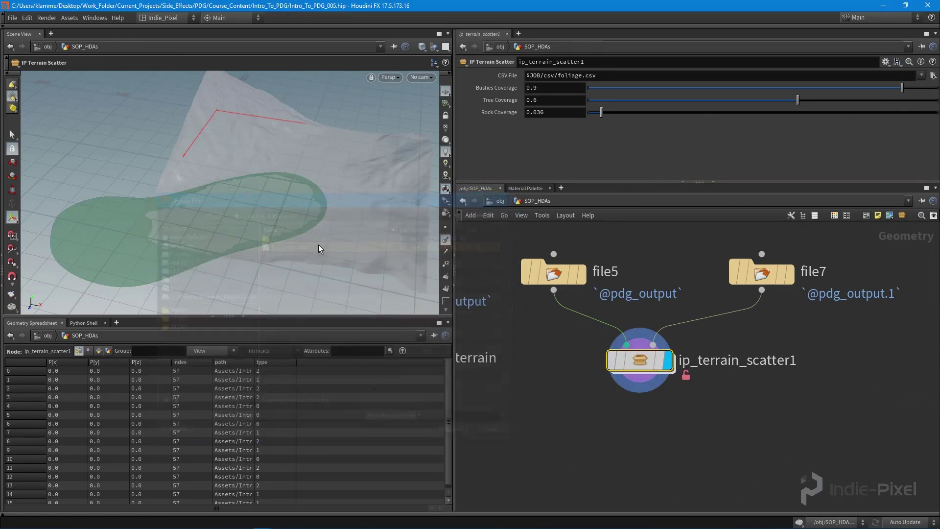
double_click(650, 363)
mouse_move(827, 413)
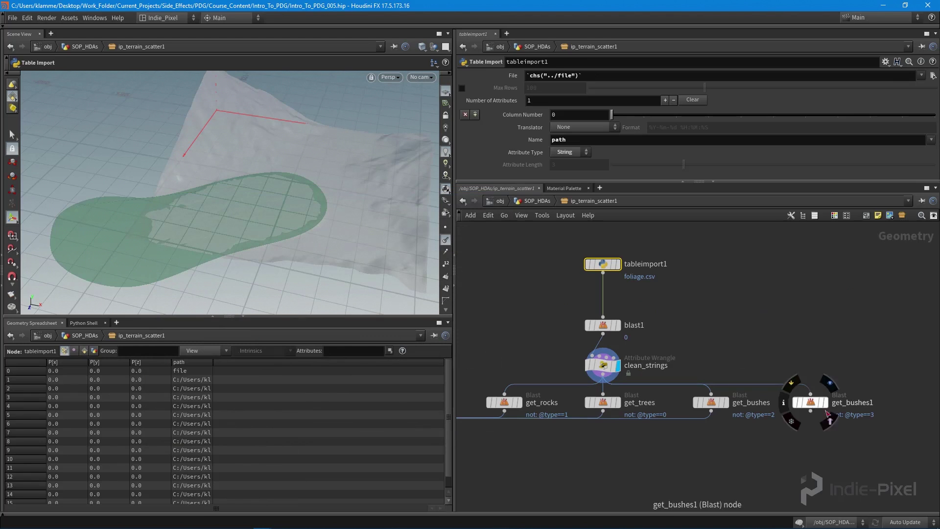
Examine the spreadsheet rows of clean_strings, tableimport1 and get_bushes1, leaving get_bushes1 displayed and selected
left_click(603, 365)
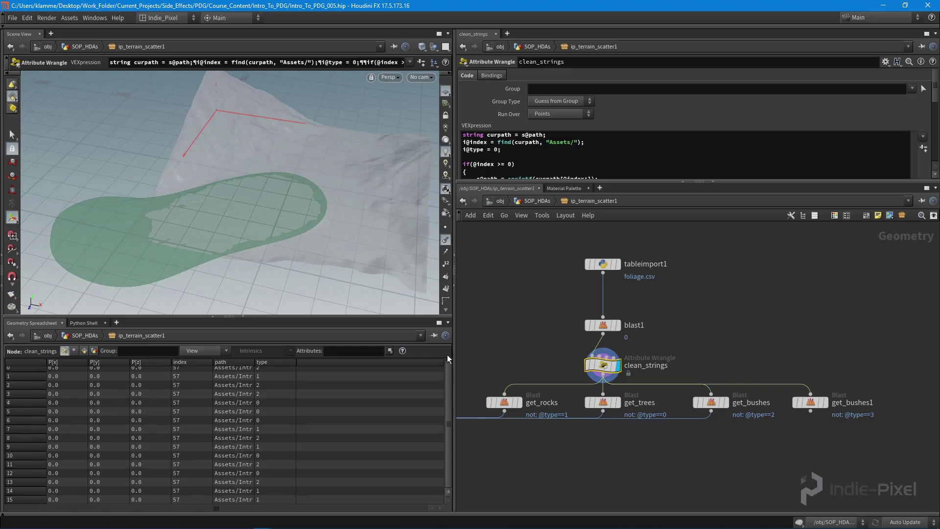
left_click(813, 387)
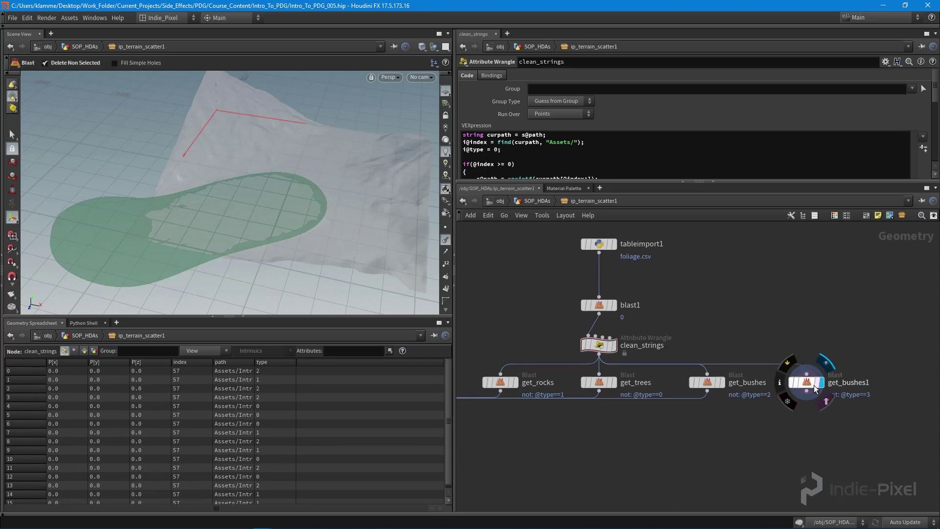
left_click(813, 385)
left_click(769, 391)
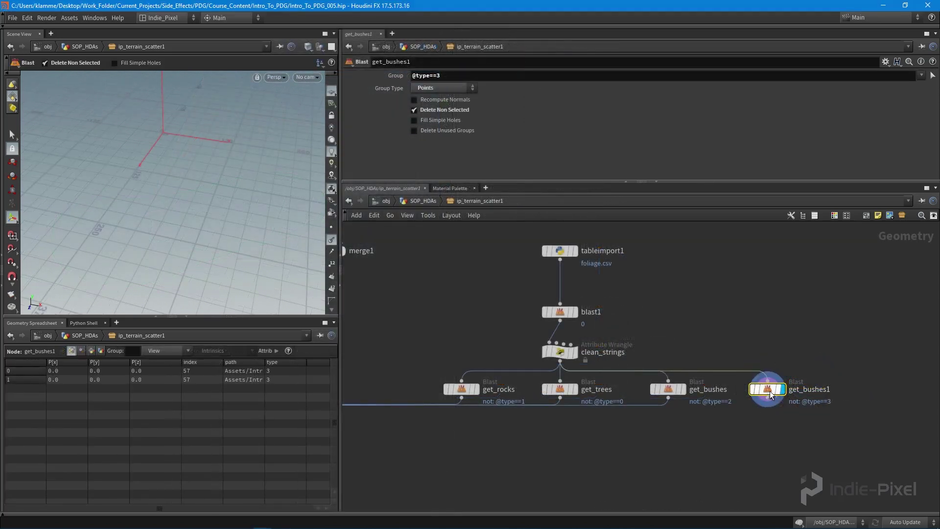
scroll(577, 268, "up", 3)
left_click(566, 277)
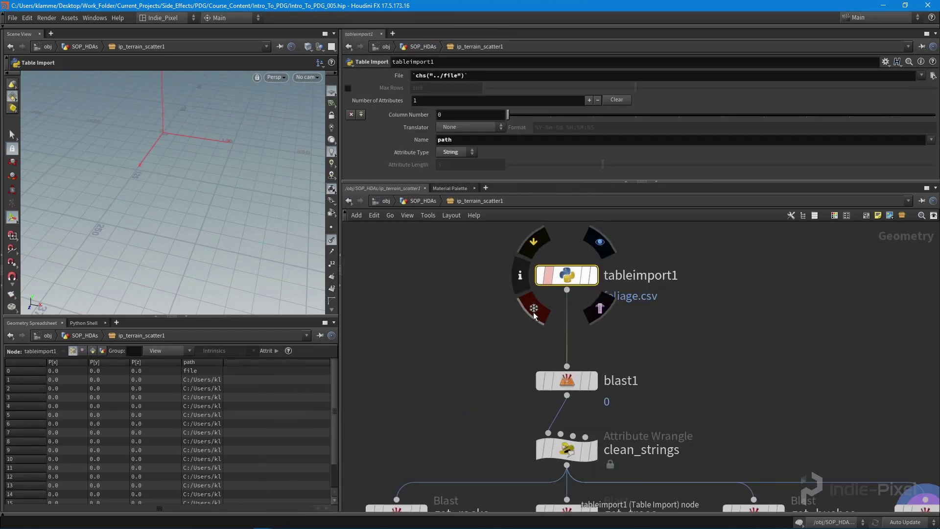
left_click(782, 406)
middle_click_drag(783, 407, 724, 323)
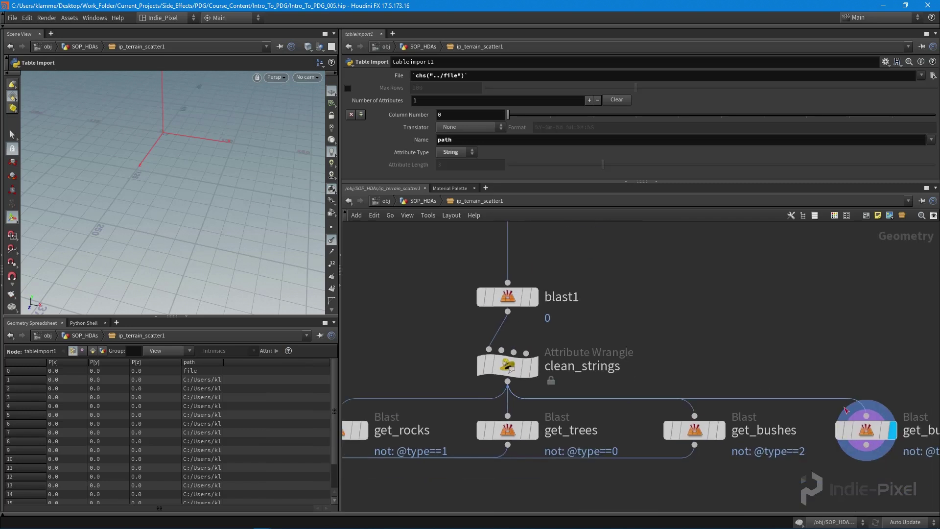
left_click(864, 431)
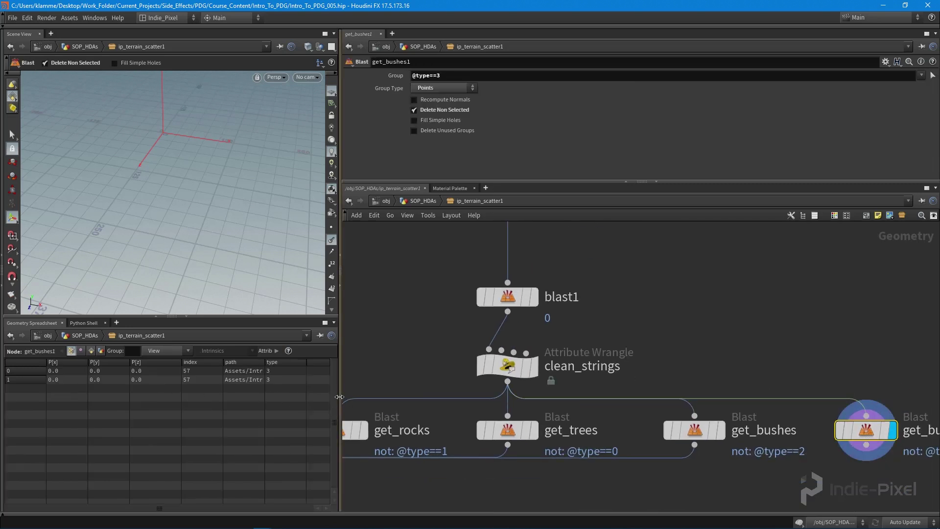
left_click_drag(339, 406, 359, 397)
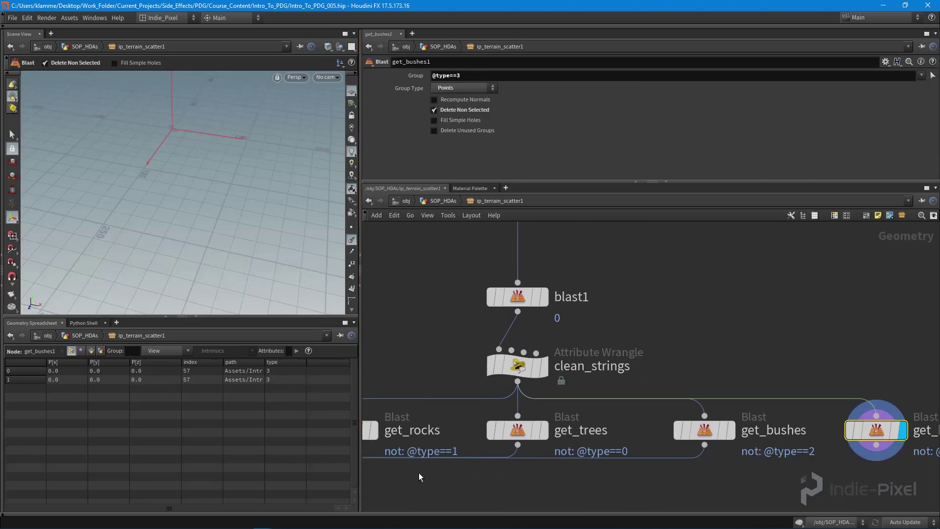
Open the instance_attrs wrangle and read its VEX blocks for the rocks, trees and bushes tags
middle_click_drag(683, 442, 698, 369)
scroll(698, 369, "down", 4)
middle_click_drag(672, 420, 781, 405)
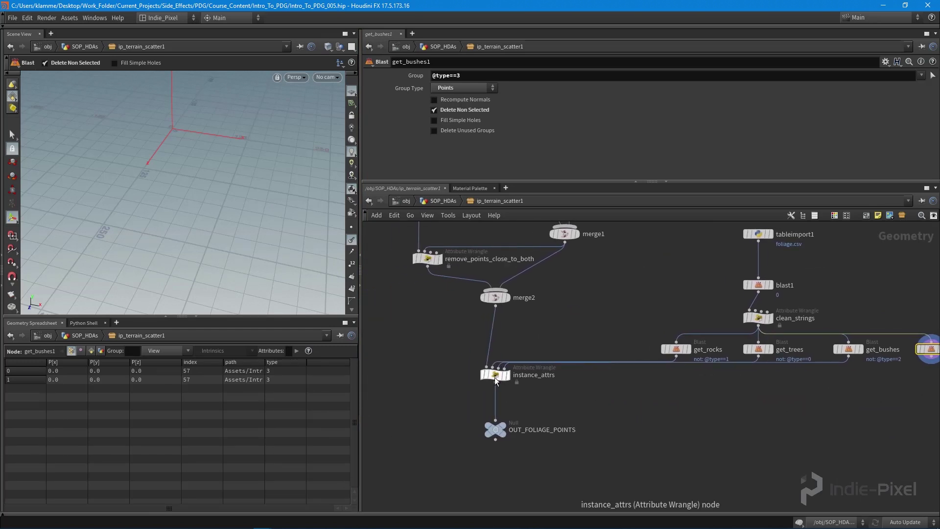
scroll(495, 378, "up", 4)
left_click(494, 378)
scroll(549, 415, "down", 3)
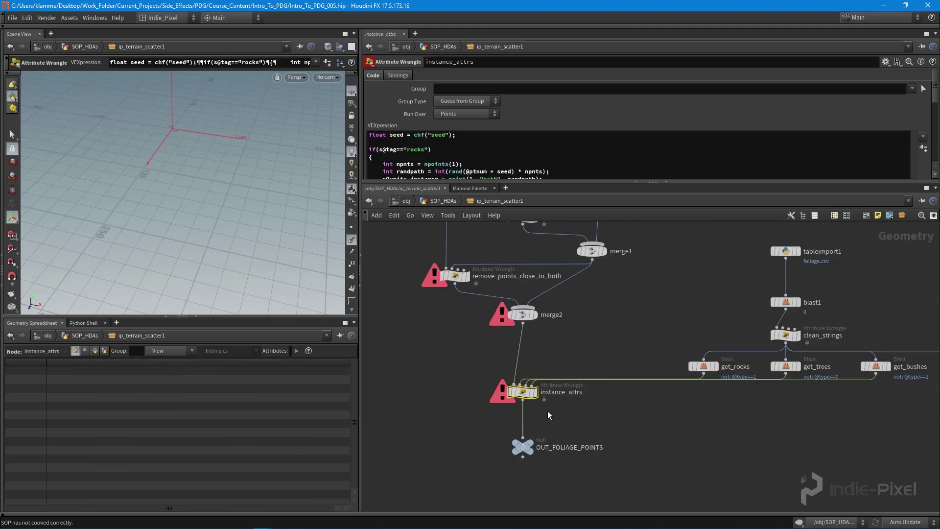
left_click_drag(678, 182, 669, 257)
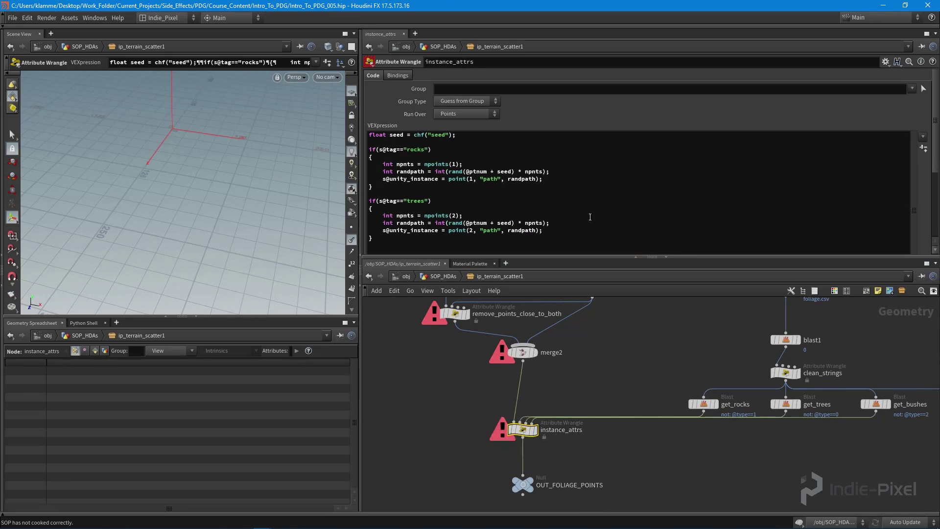
left_click_drag(705, 257, 692, 319)
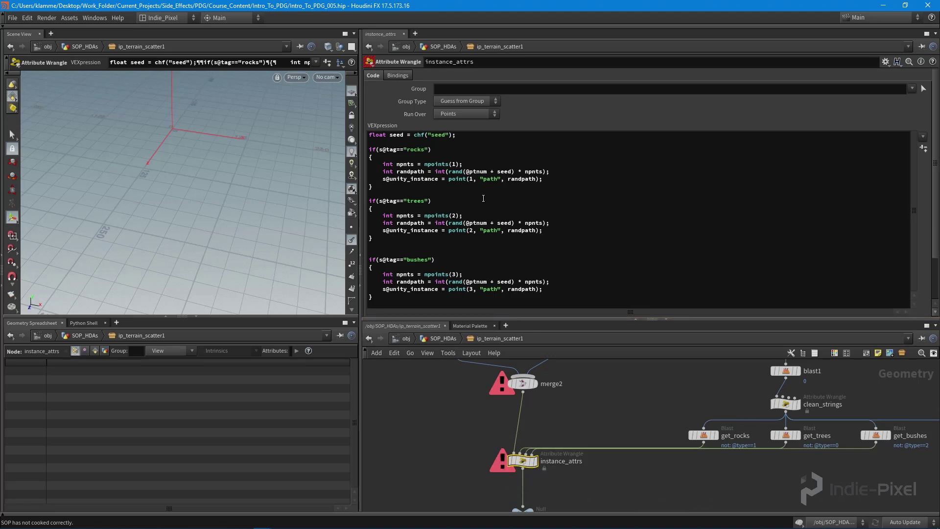
left_click_drag(608, 319, 608, 229)
key("h")
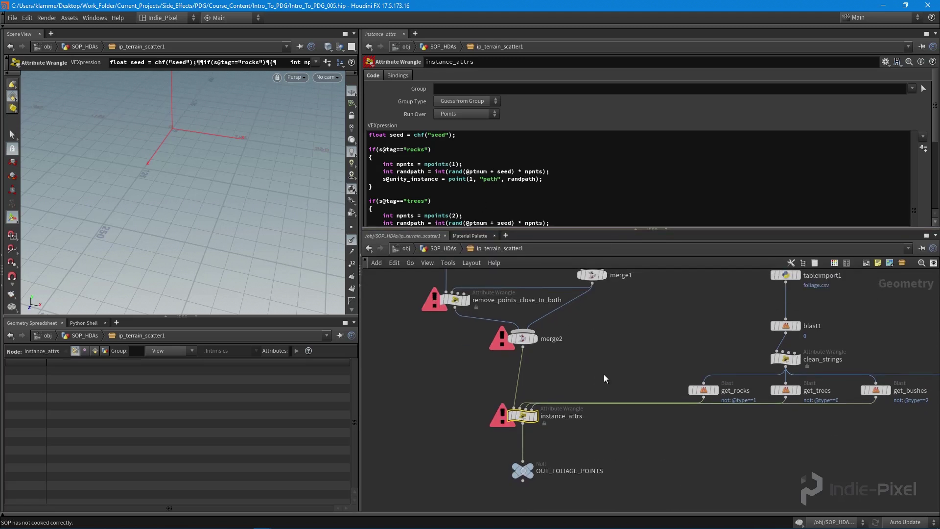
Duplicate the bushes HeightField Scatter node, place the copy beside it fed by heightfield_maskbyobject1, and name it grasses
middle_click_drag(500, 366, 664, 469)
scroll(623, 401, "down", 3)
scroll(572, 352, "up", 6)
scroll(572, 354, "down", 3)
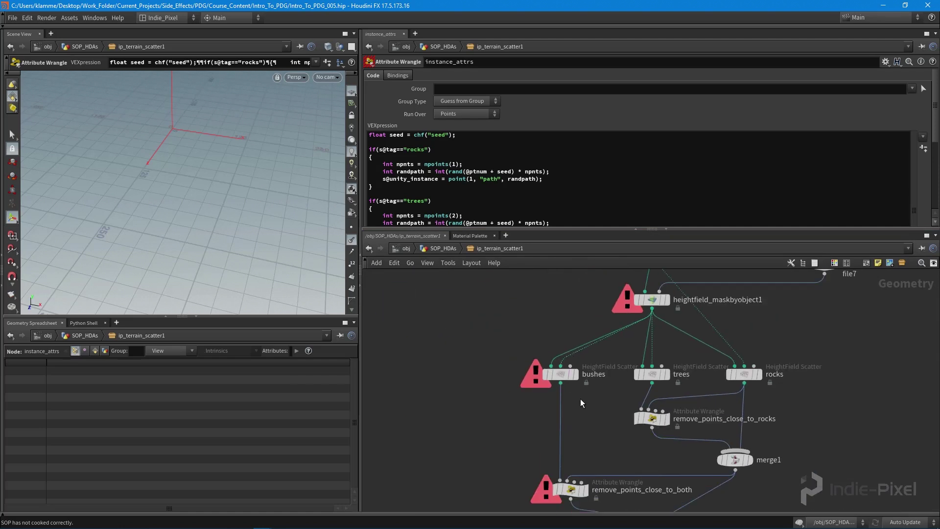
middle_click_drag(581, 401, 627, 392)
left_click(602, 368)
left_click_drag(618, 366, 488, 363, "alt")
double_click(517, 365)
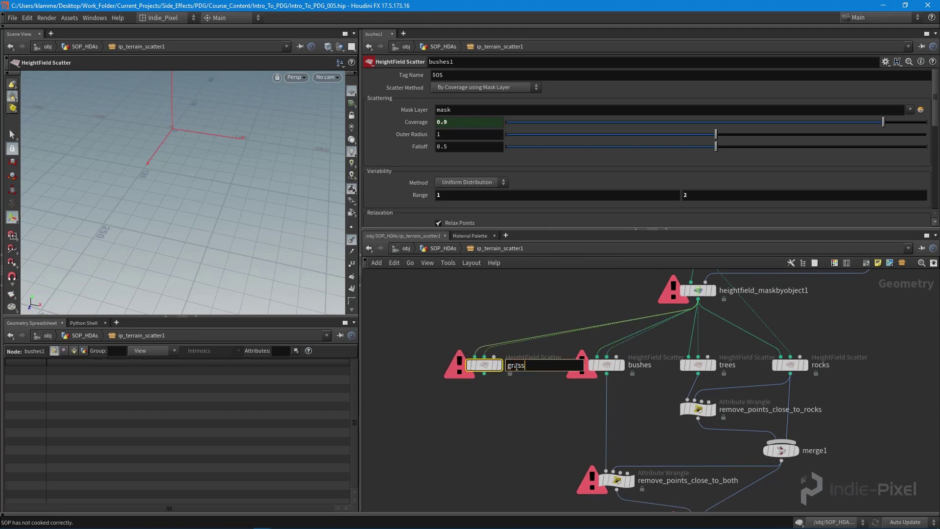
type("grasses")
key("Return")
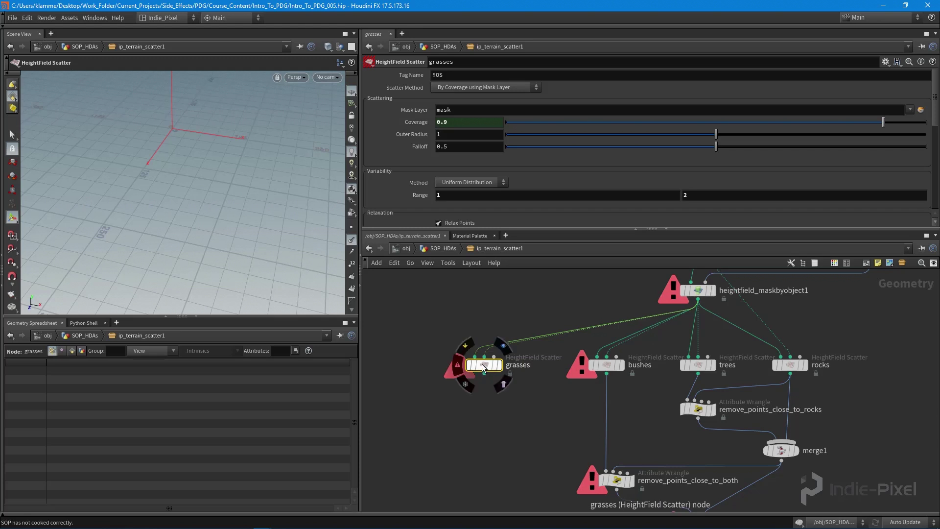
left_click_drag(483, 365, 463, 386)
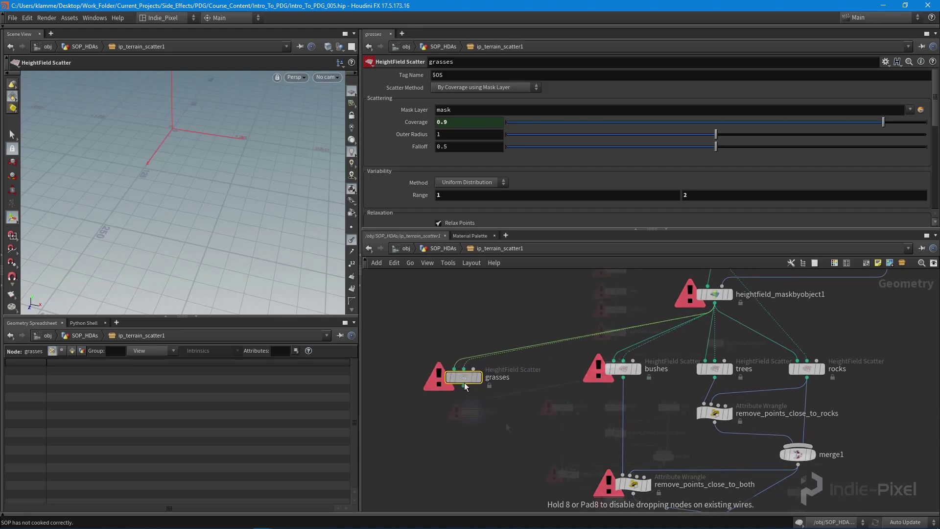
Display the grasses scatter node and bring the heightfield nodes feeding it into view
left_click(479, 378)
scroll(470, 386, "down", 4)
middle_click_drag(744, 417, 741, 507)
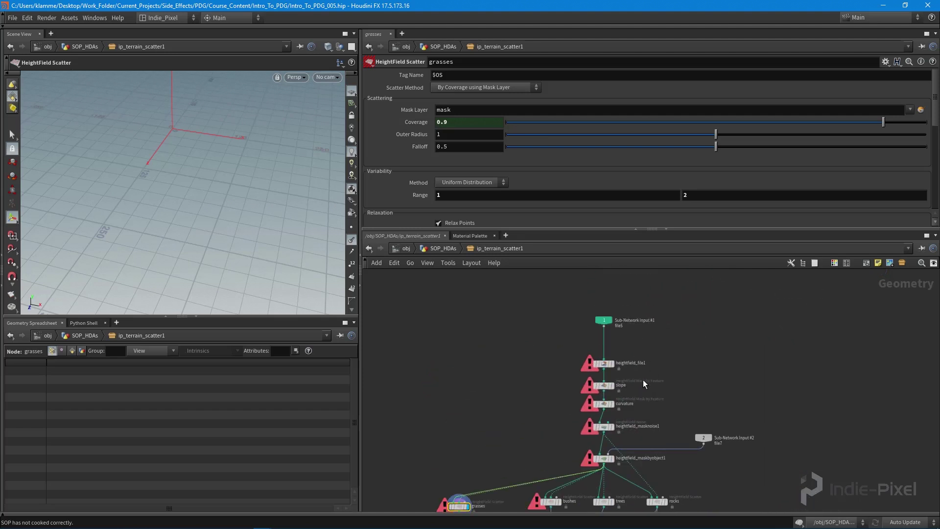
Display heightfield_file1 to check the start of the chain, and return to the SOP_HDAs network
scroll(618, 374, "up", 5)
left_click(583, 342)
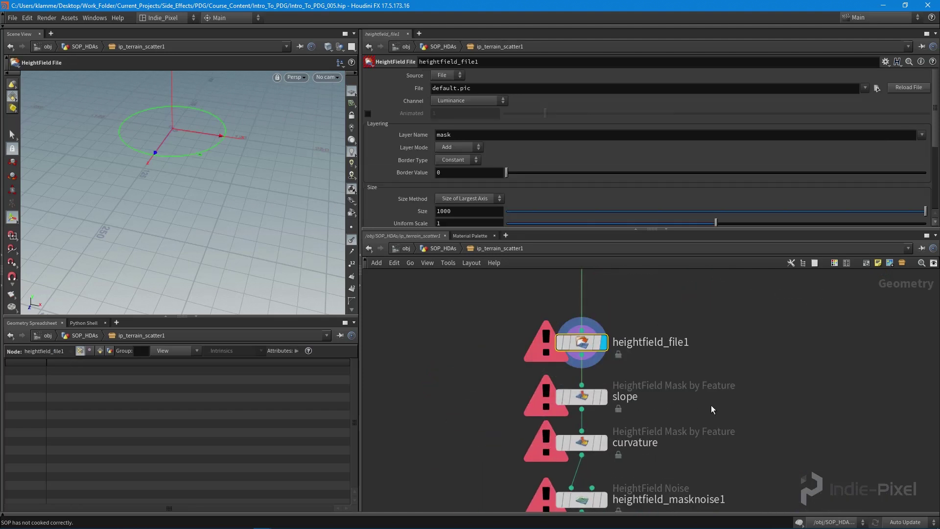
scroll(753, 413, "down", 6)
key("u")
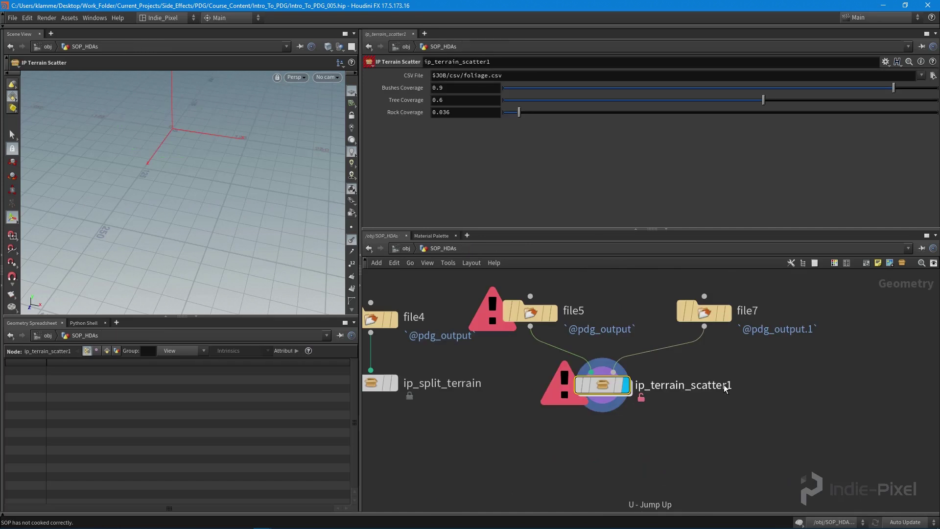
Set file5's Missing Frame option to No Geometry and display ip_terrain_scatter1
left_click(531, 311)
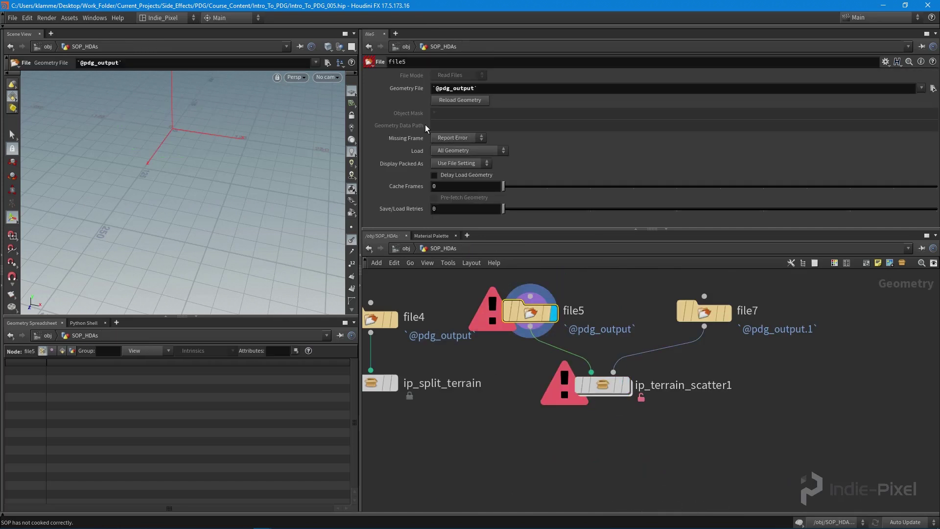
left_click(457, 137)
left_click(453, 148)
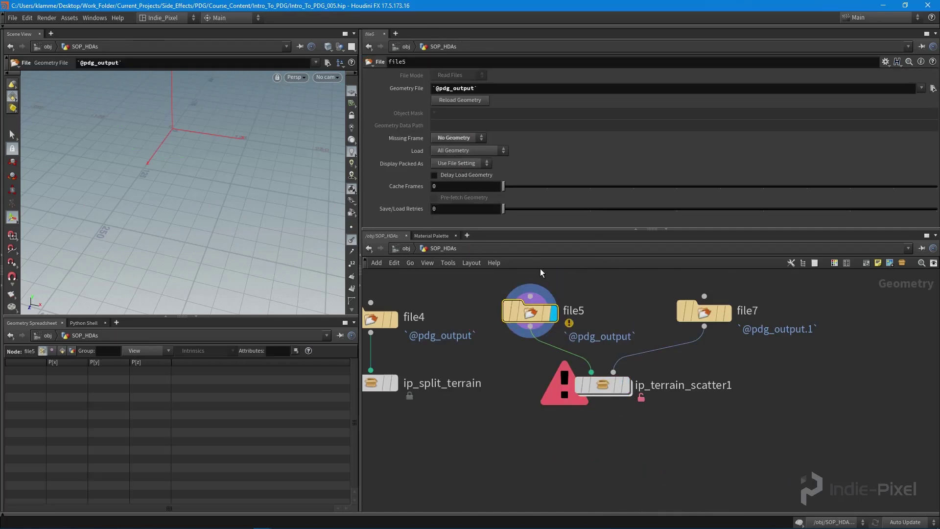
mouse_move(518, 322)
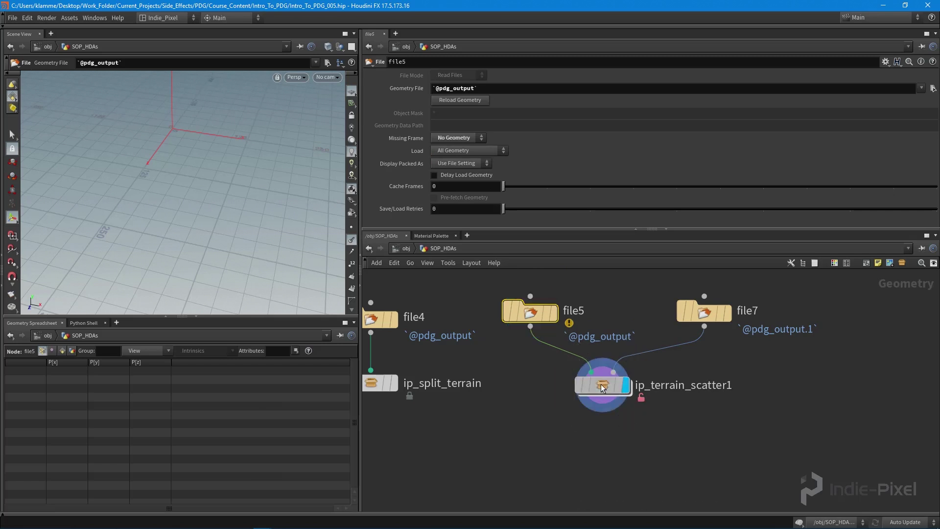
left_click(602, 385)
left_click(532, 315)
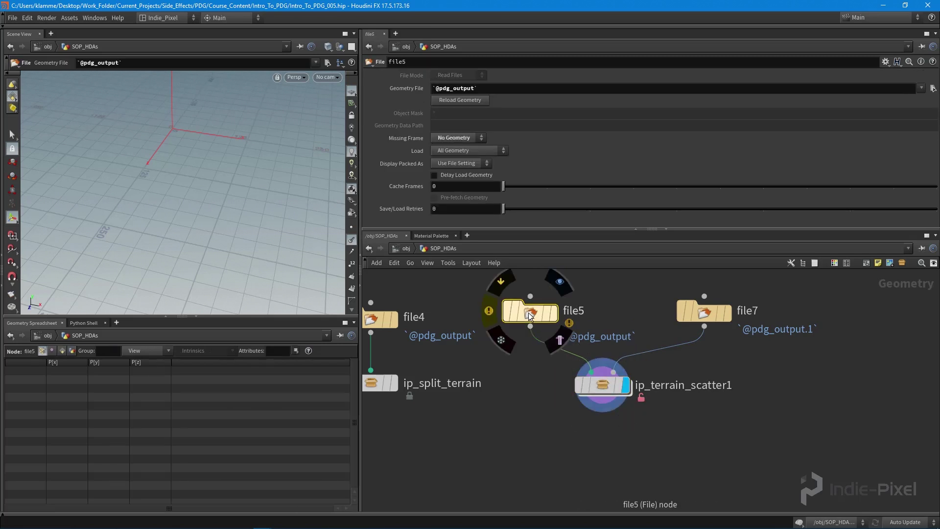
Go into the topnet1 network of ip_level_creation_top1 and select a work item on partitionbyindex1
key("u")
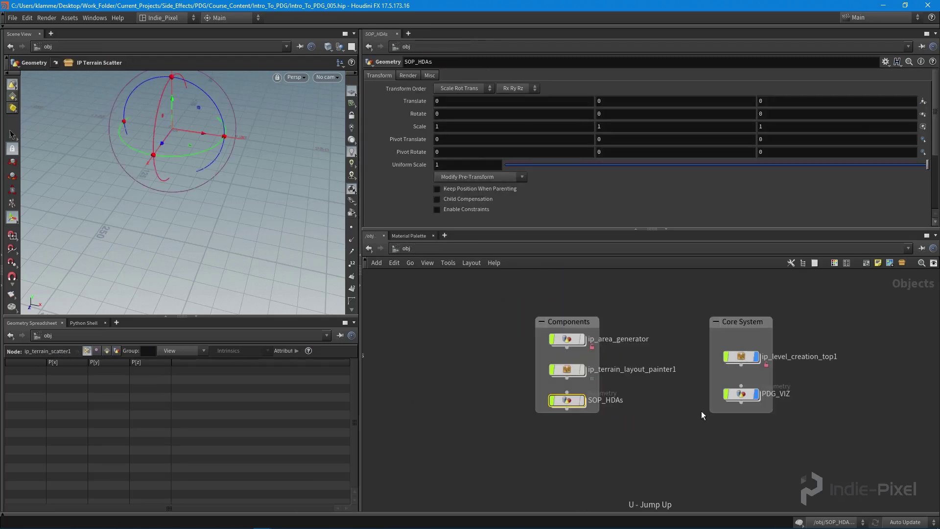
double_click(738, 359)
double_click(662, 375)
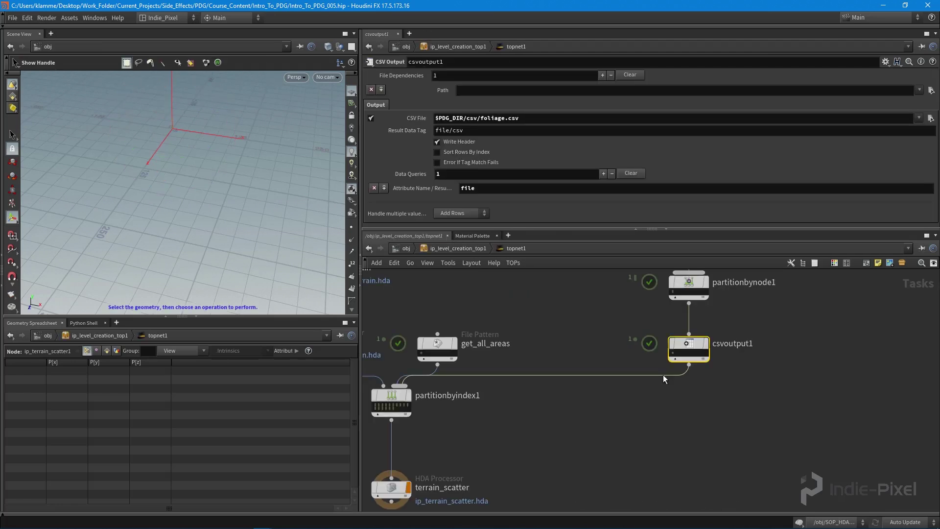
middle_click_drag(486, 425, 657, 388)
scroll(576, 363, "up", 4)
left_click(522, 378)
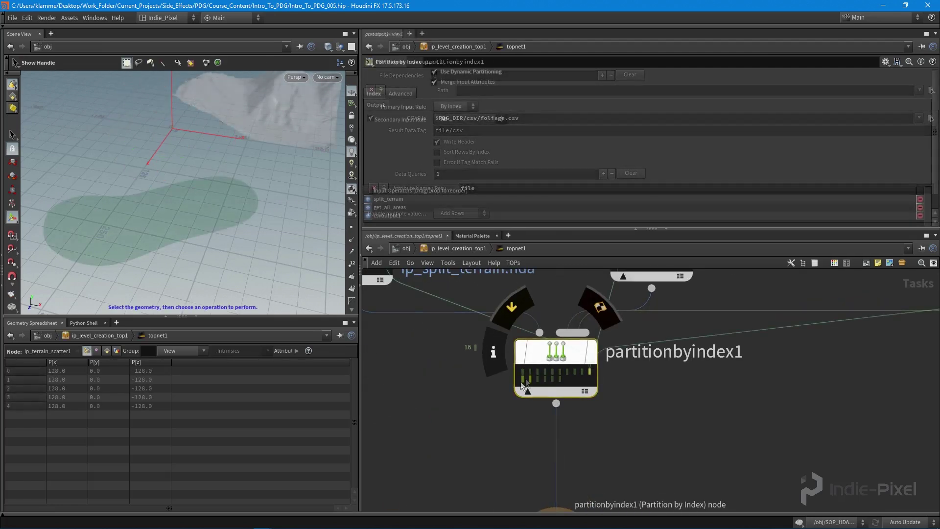
Return inside ip_terrain_scatter1 in SOP_HDAs, display the grasses scatter node and inspect its points on the terrain
key("u")
key("u")
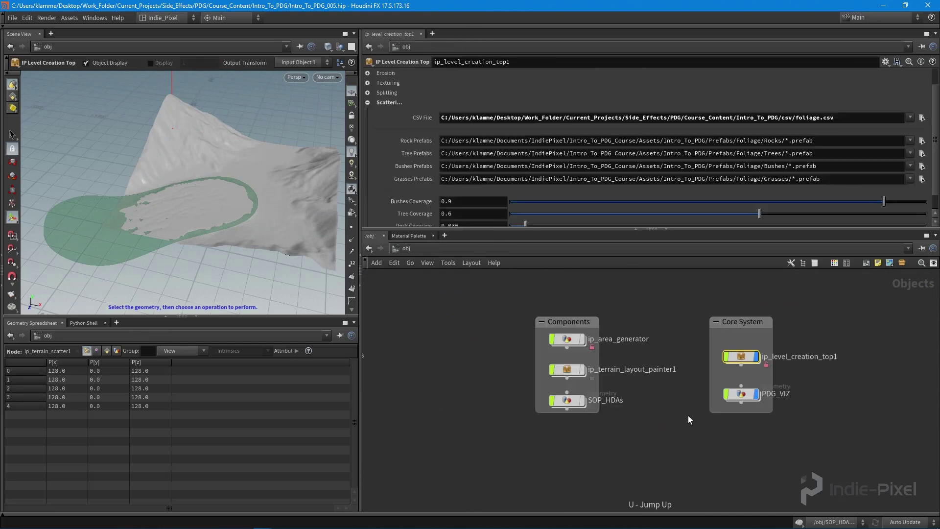
double_click(570, 400)
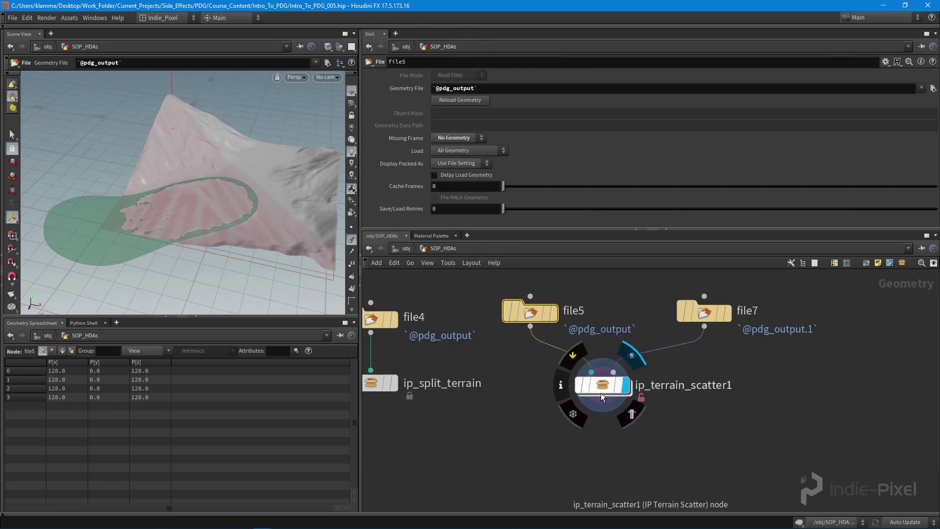
double_click(600, 393)
scroll(489, 465, "up", 5)
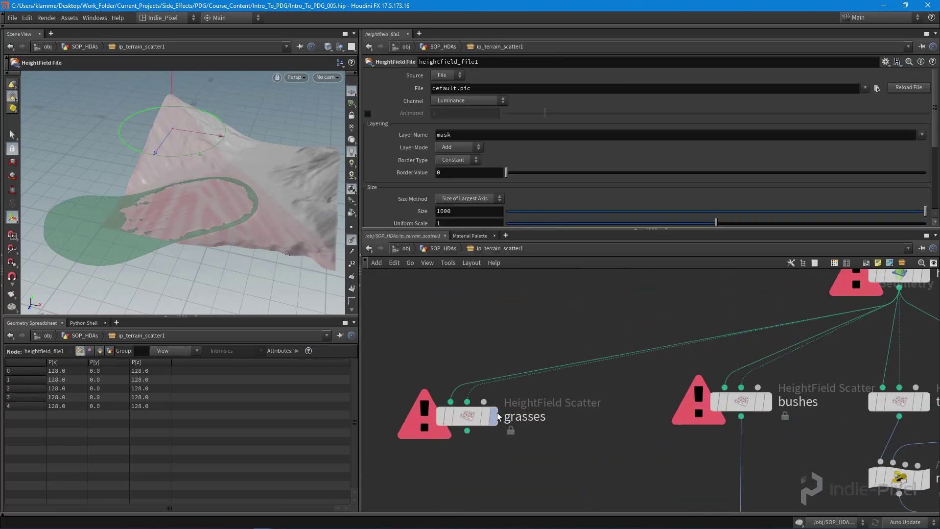
mouse_move(499, 421)
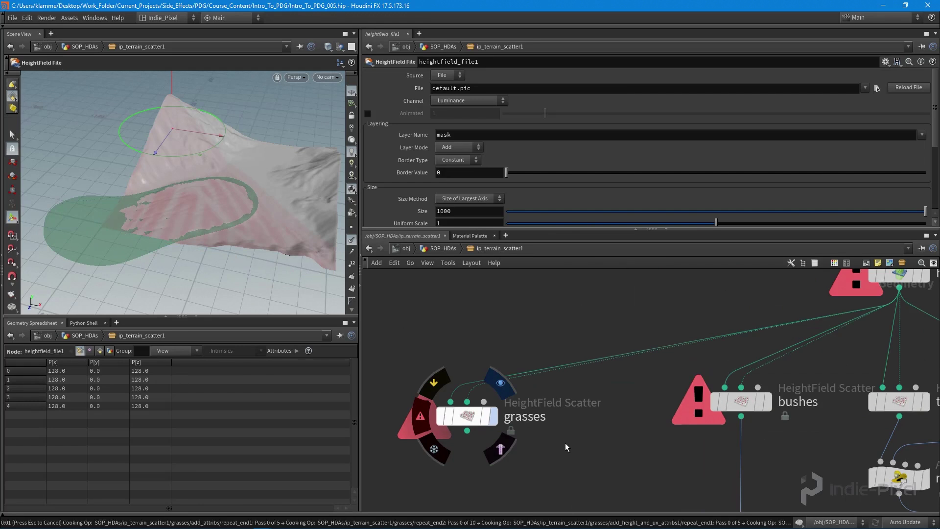
middle_click_drag(543, 454, 576, 454)
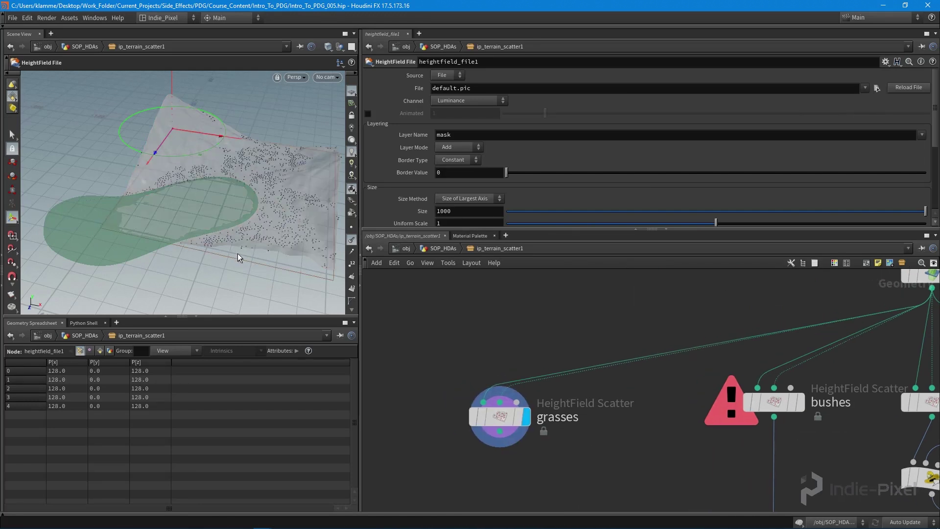
key("Escape")
mouse_move(247, 208)
left_mouse_down()
mouse_move(117, 237)
mouse_move(213, 202)
mouse_move(243, 210)
mouse_move(210, 210)
mouse_move(230, 211)
left_mouse_up()
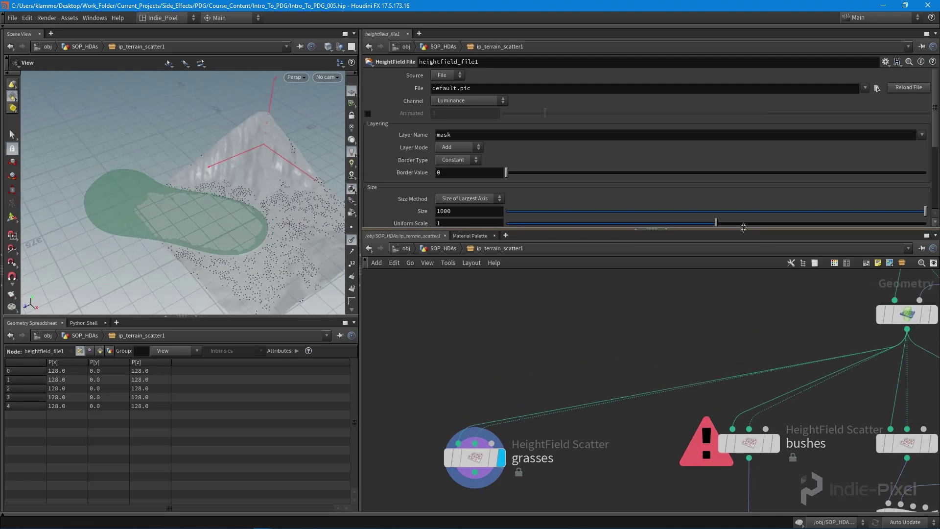
Enlarge the network editor and move the grasses node further away from the bushes node
left_click_drag(743, 228, 742, 175)
scroll(688, 275, "down", 3)
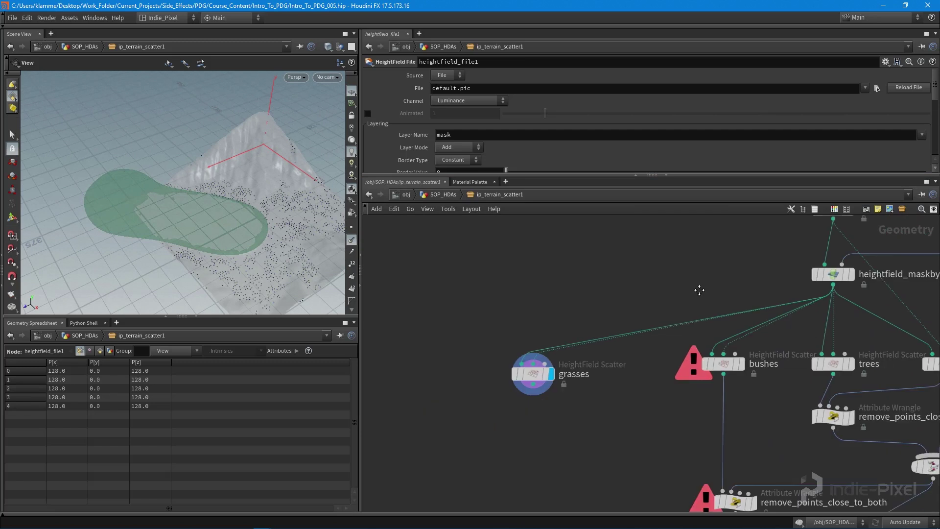
left_click_drag(551, 385, 505, 385)
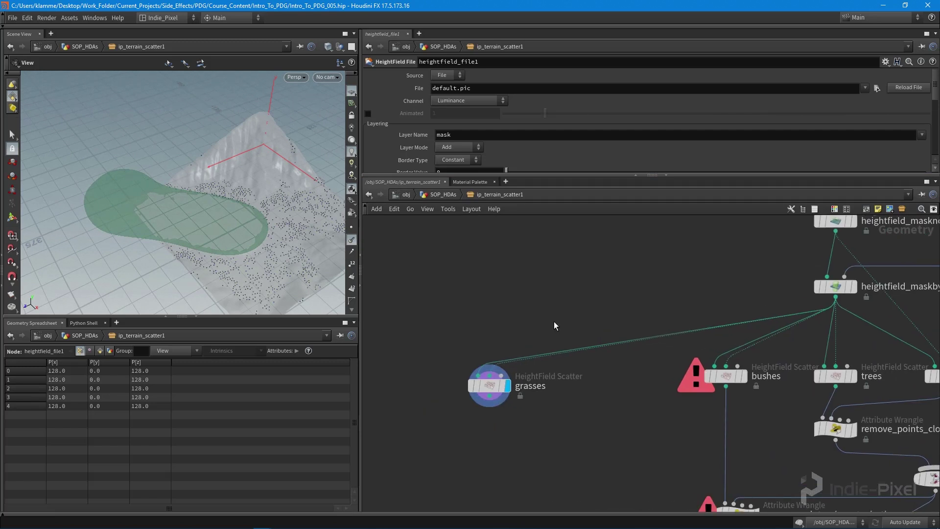
Add a HeightField Mask by Object node above grasses, feed its first input from heightfield_masknoise1, and display it
key("Tab")
type("mask")
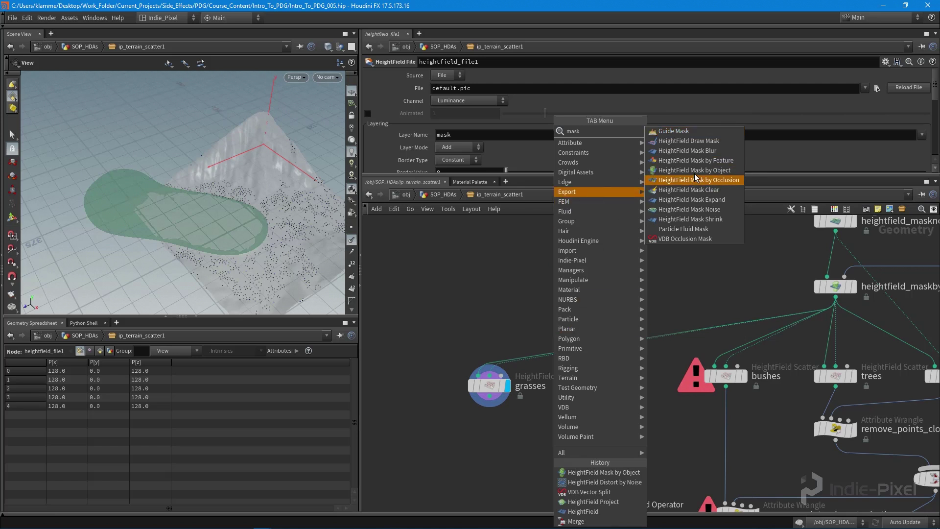
left_click(675, 171)
left_click(643, 294)
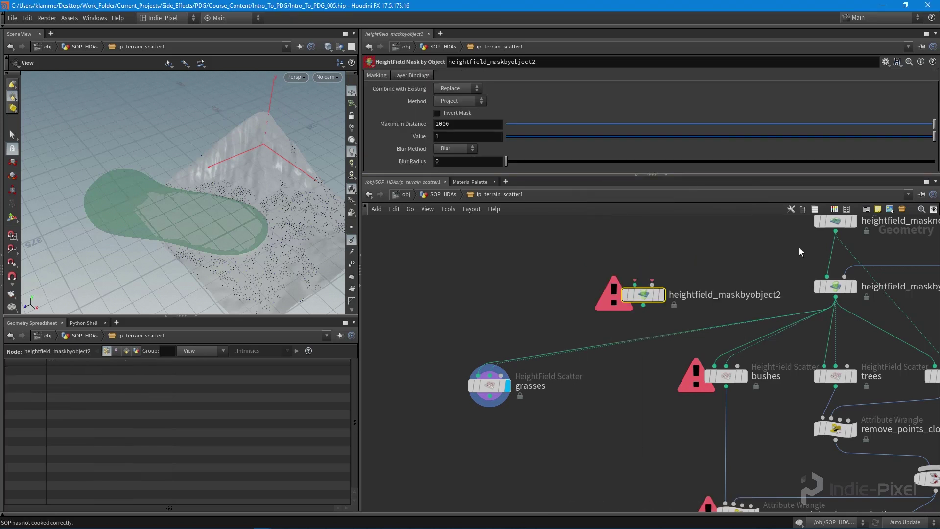
left_click(835, 232)
left_click(635, 283)
left_click_drag(638, 287, 508, 287)
left_click(549, 281)
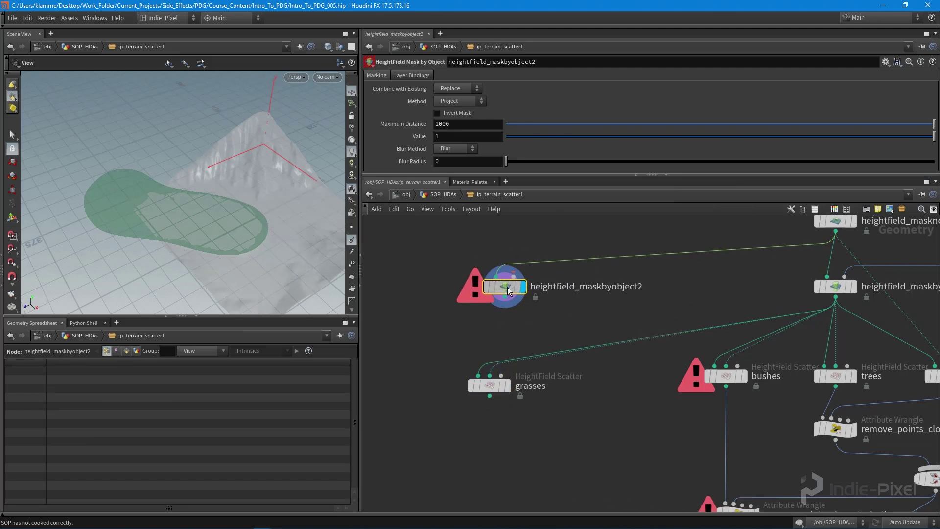
Connect the file7 sub-network input to the second input of heightfield_maskbyobject2 and inspect the mask on the terrain
middle_click_drag(578, 302, 573, 314)
scroll(573, 314, "down", 3)
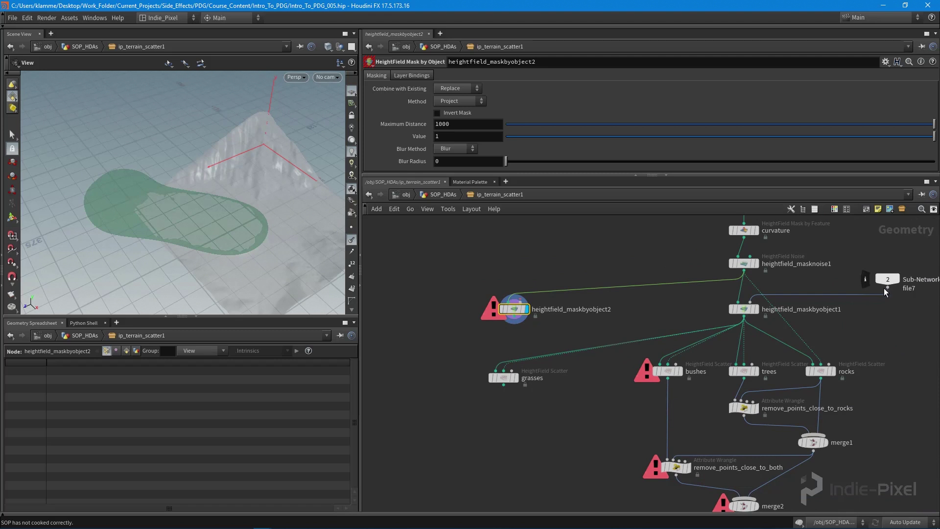
left_click(886, 289)
left_click(515, 295)
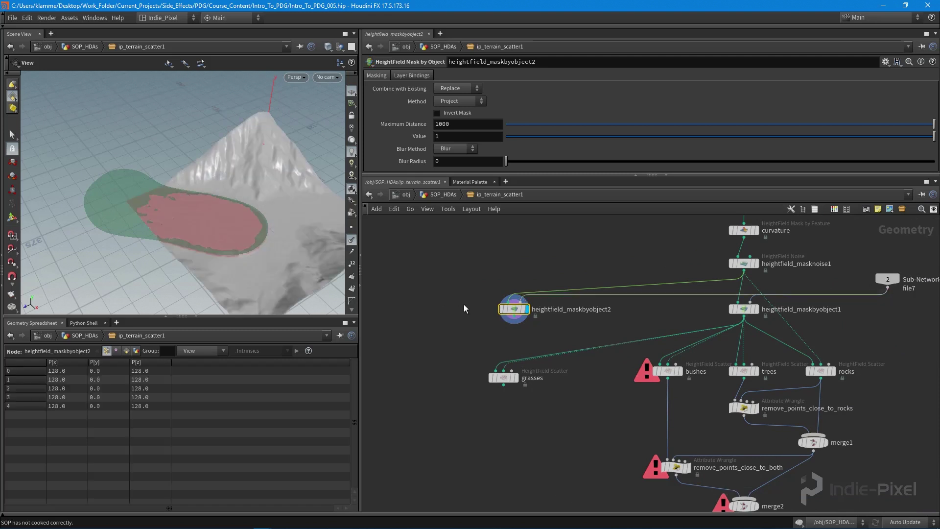
left_click_drag(180, 231, 210, 203)
middle_click_drag(463, 317, 485, 306)
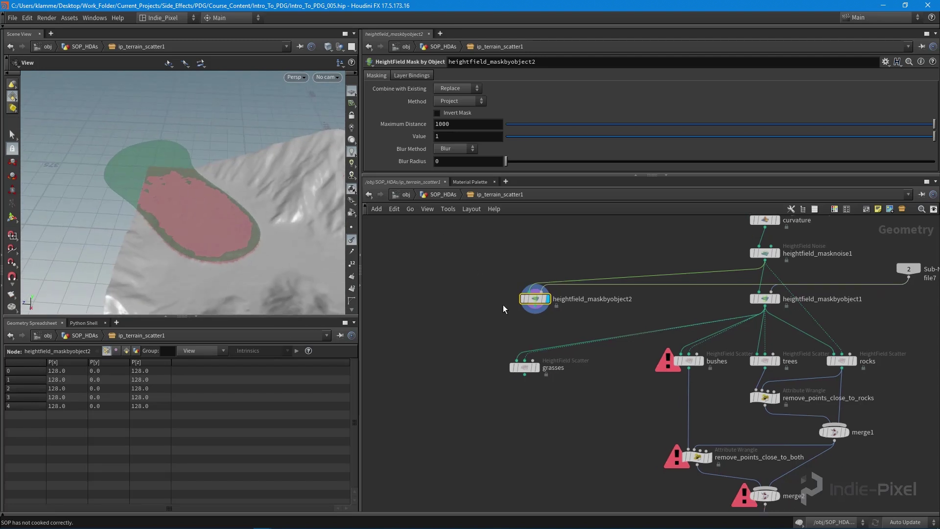
Set heightfield_maskbyobject2's Blur Radius to about 56.6 and enable Invert Mask
scroll(503, 304, "up", 2)
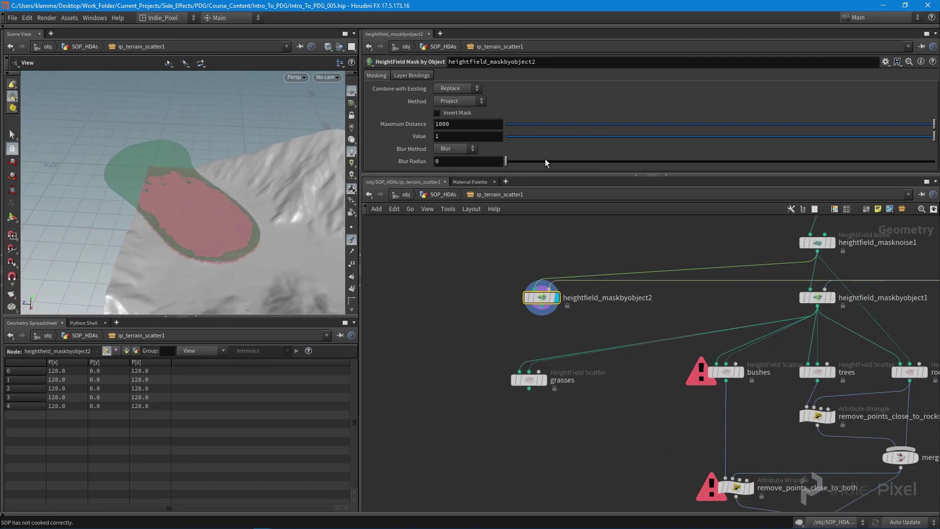
left_click_drag(545, 159, 541, 163)
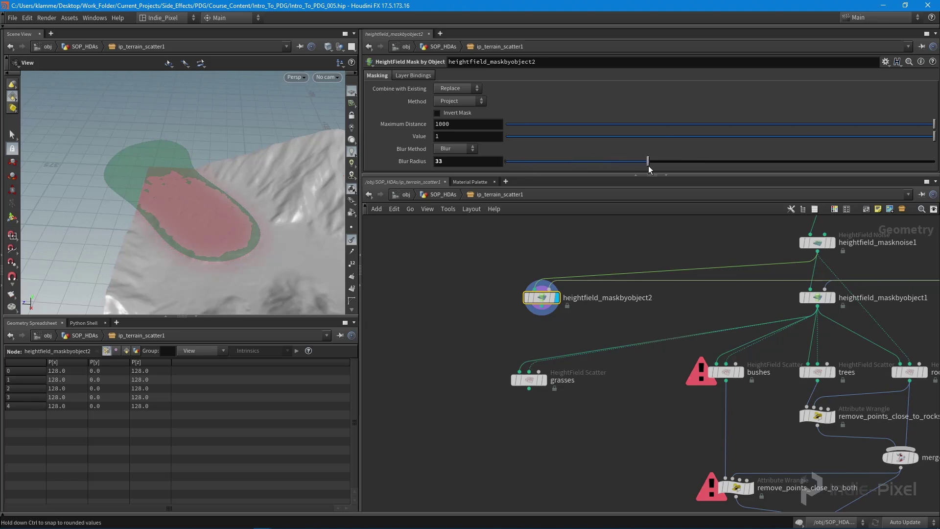
left_click_drag(648, 166, 652, 166)
right_click_drag(206, 223, 337, 211)
left_click_drag(160, 253, 167, 157)
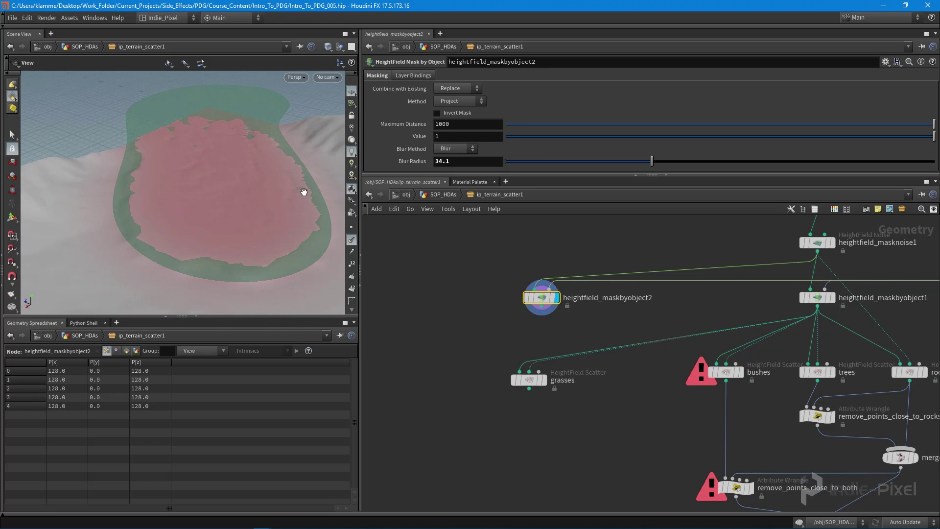
left_click_drag(661, 160, 657, 161)
left_click_drag(816, 156, 751, 154)
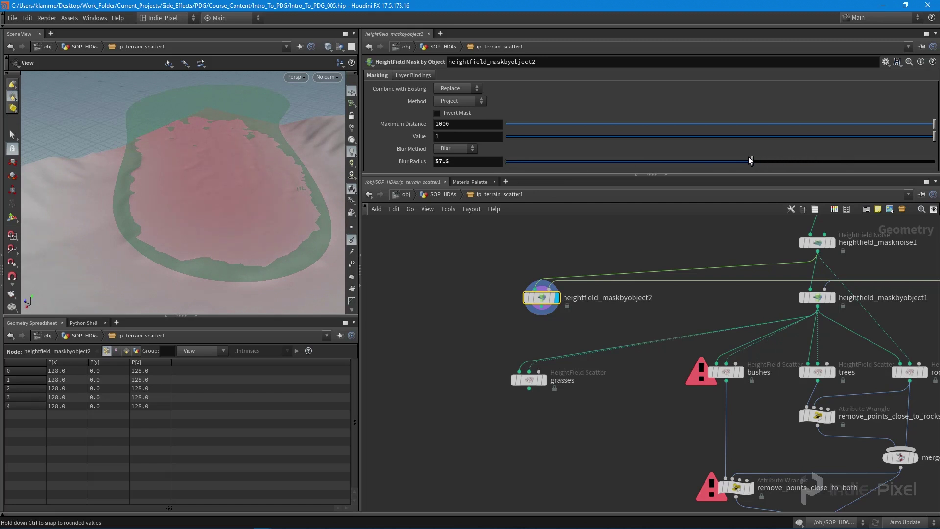
left_click(437, 113)
Duplicate heightfield_maskbyobject2 below itself, feed the copy's first input from the original, and display the copy
middle_click_drag(427, 261, 466, 272)
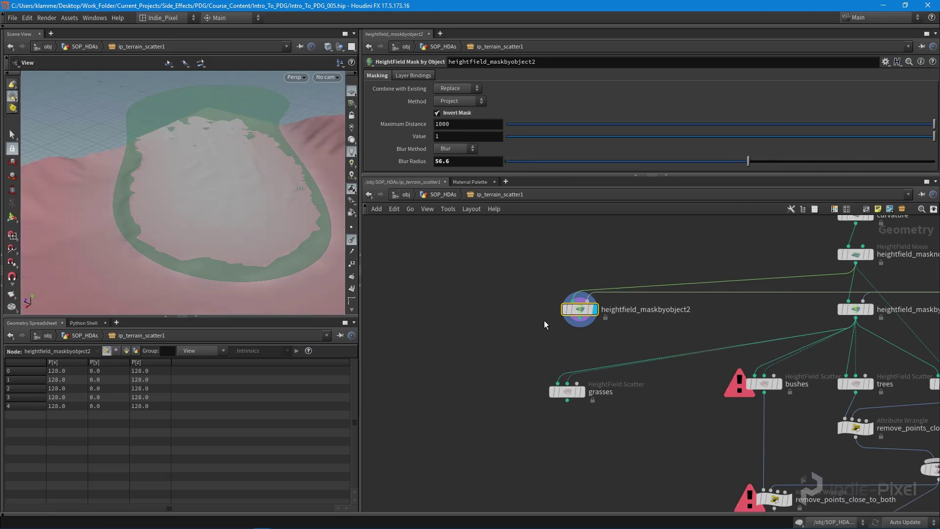
left_click_drag(580, 314, 562, 344)
left_click(553, 318)
left_click(591, 335)
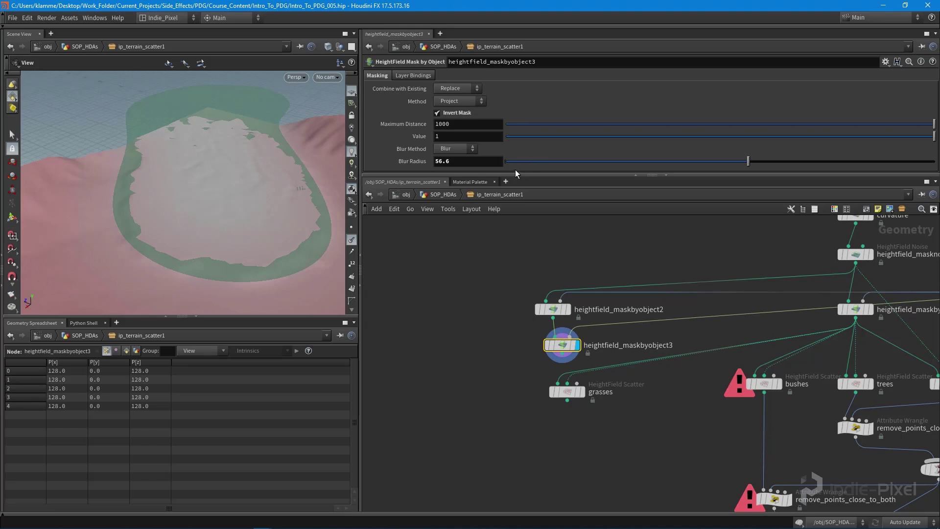
Reset heightfield_maskbyobject3's Blur Radius to 0 and turn on Invert Mask for a sharp-edged mask
left_click_drag(515, 170, 485, 166)
scroll(210, 189, "down", 5)
left_click(453, 114)
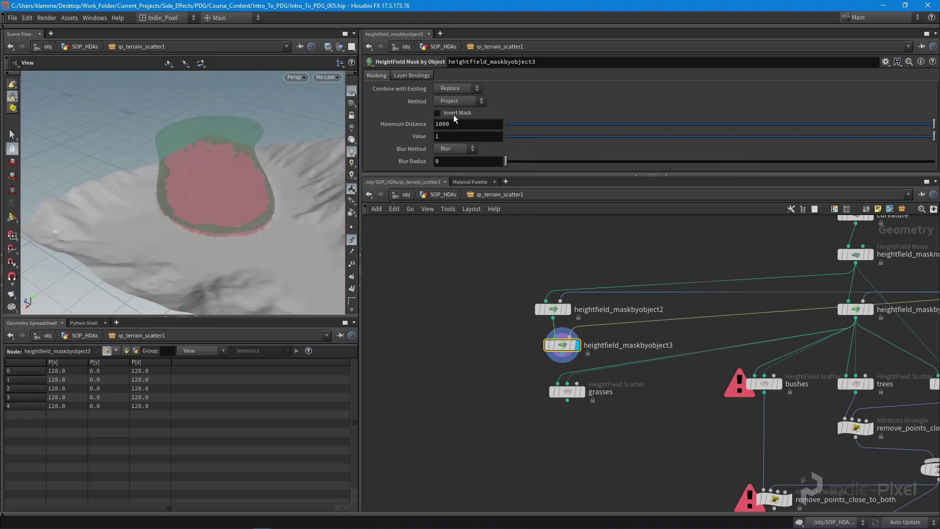
left_click(453, 114)
left_click_drag(266, 176, 221, 186)
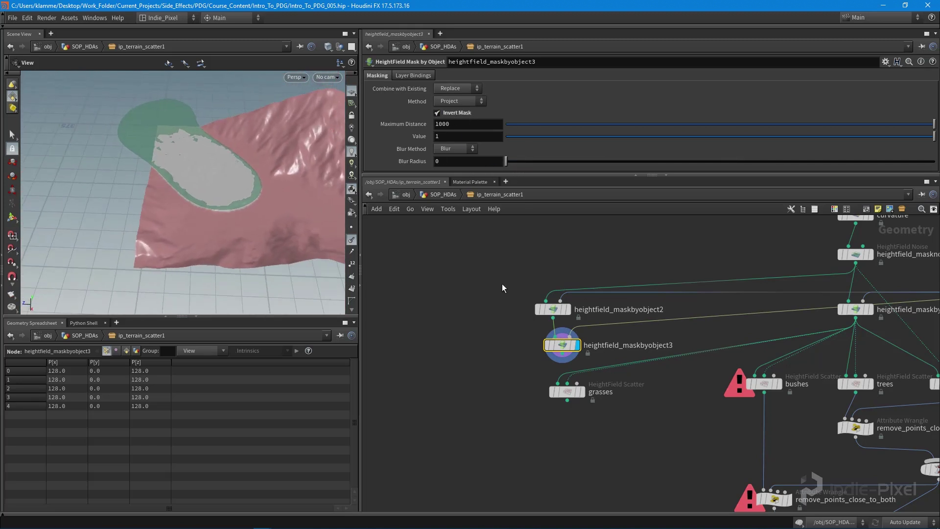
Align heightfield_maskbyobject3 under heightfield_maskbyobject2, set Combine with Existing to Subtract, and inspect the mask along the area's edge
left_click_drag(562, 345, 552, 343)
left_click(456, 89)
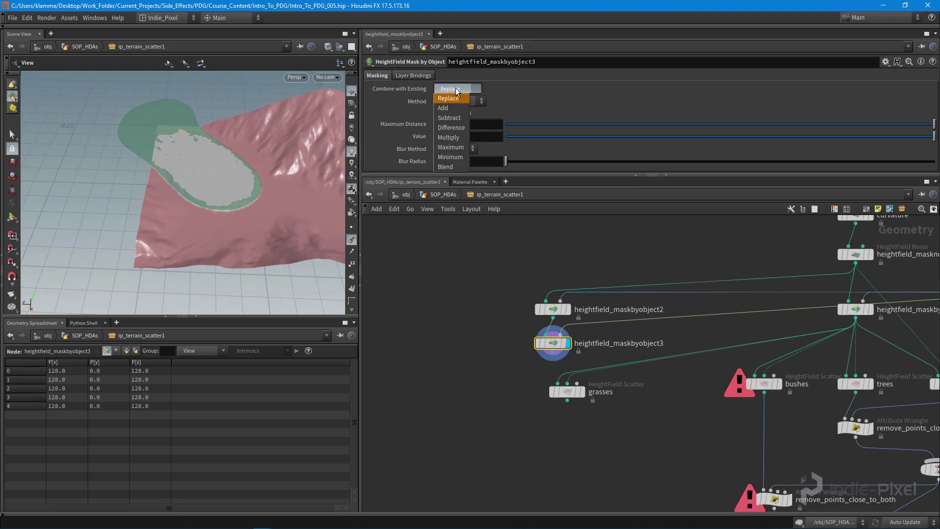
left_click(457, 118)
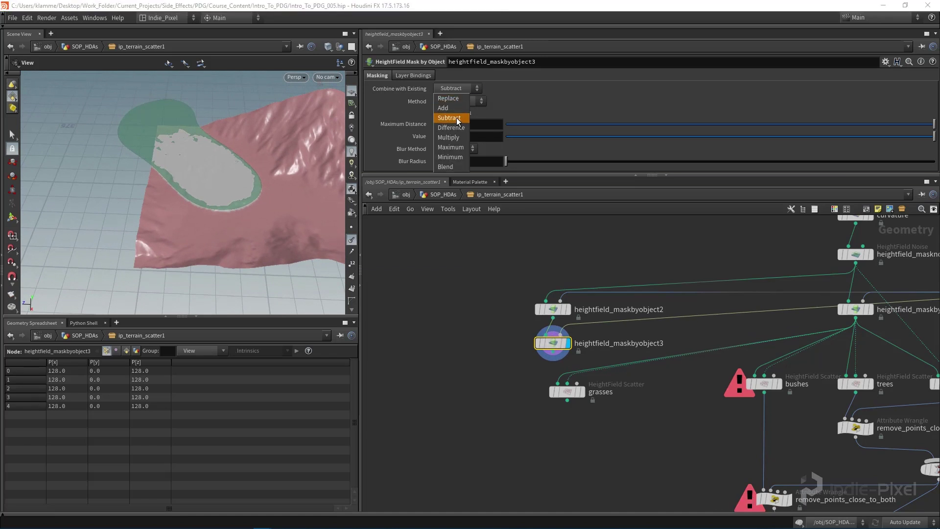
left_click_drag(172, 188, 178, 190)
middle_click_drag(178, 190, 128, 200)
right_click_drag(128, 199, 203, 195)
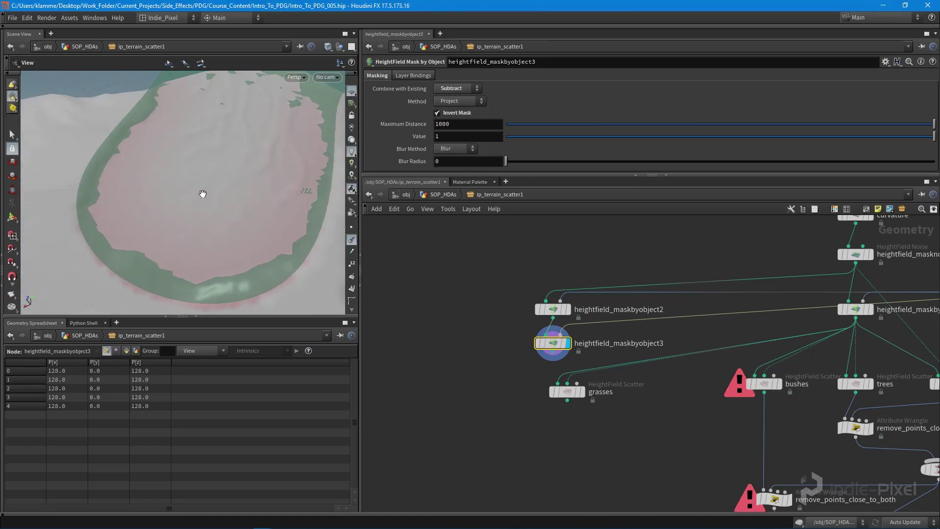
Connect heightfield_maskbyobject3 to the first two inputs of the grasses scatter and display grasses
left_click_drag(203, 196, 293, 213)
right_click_drag(168, 192, 184, 186)
left_click_drag(183, 186, 194, 256)
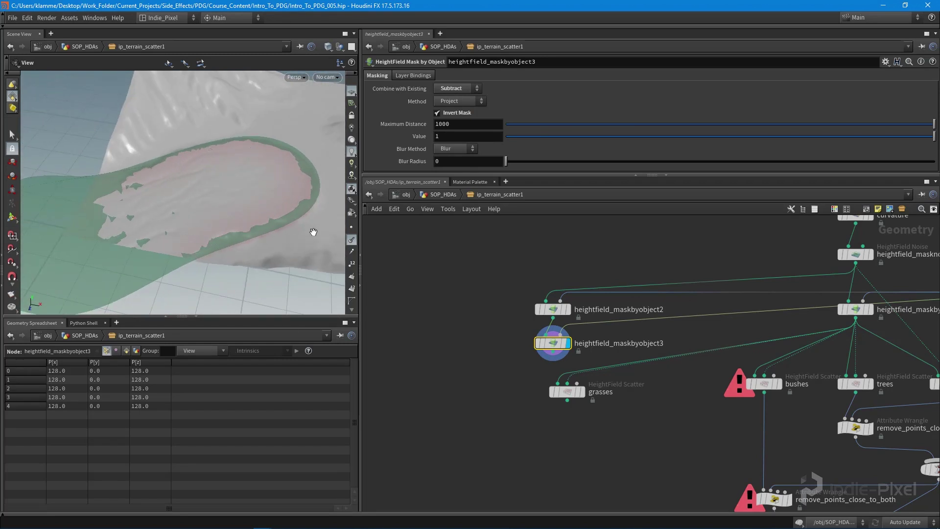
scroll(549, 415, "up", 3)
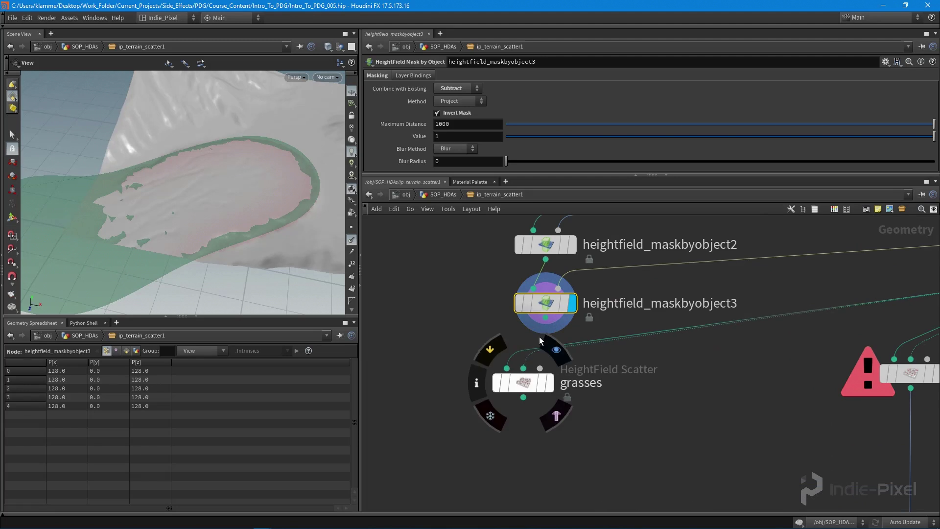
left_click_drag(546, 318, 506, 368)
left_click_drag(545, 317, 523, 368)
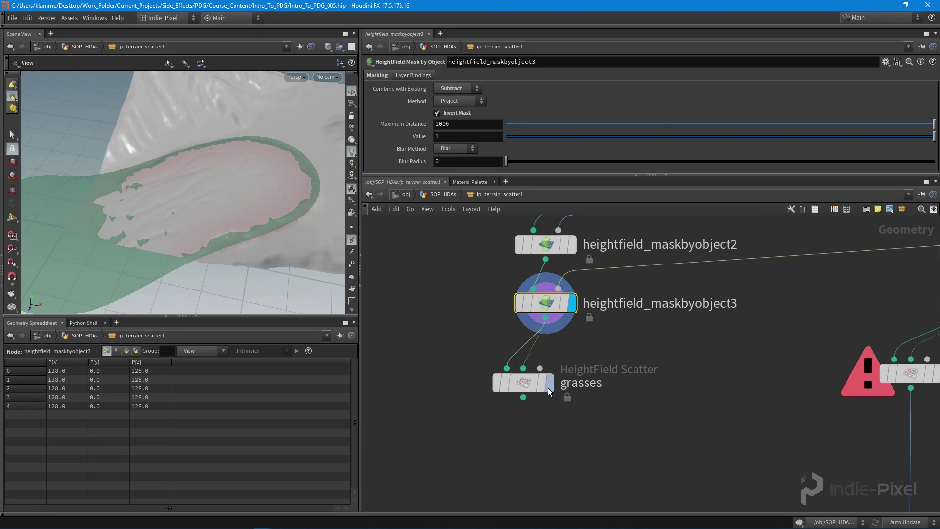
left_click(550, 383)
left_click_drag(254, 211, 148, 192)
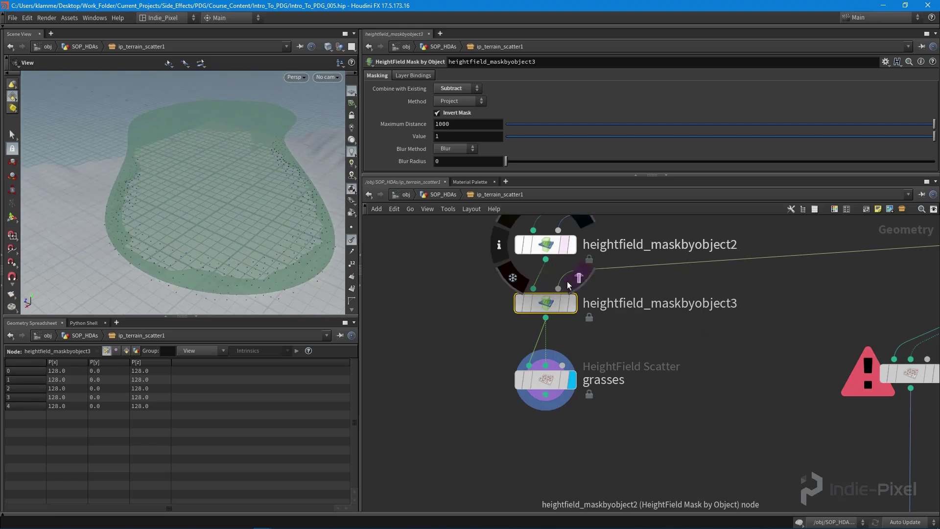
Set heightfield_maskbyobject2's Blur Radius to about 79.5 and the grasses scatter's Coverage to about 0.986
left_click(544, 245)
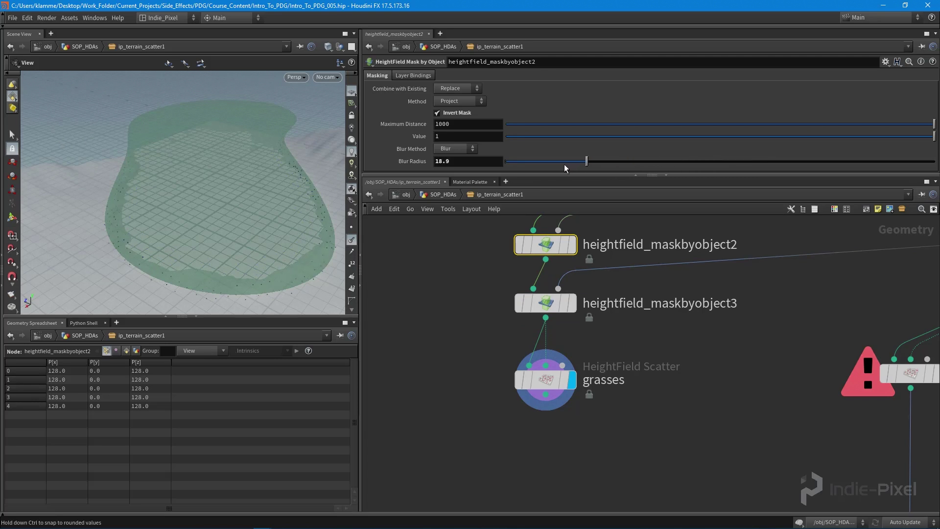
left_click_drag(701, 167, 836, 167)
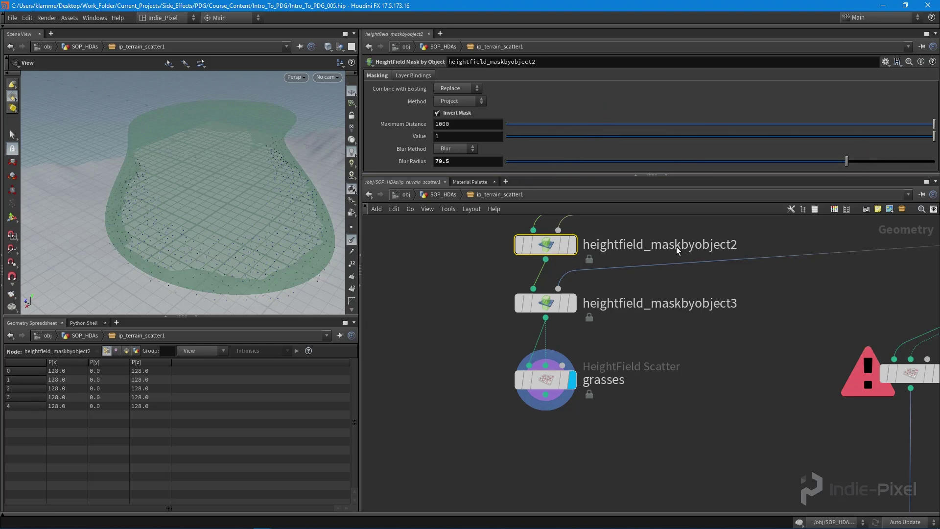
left_click(545, 381)
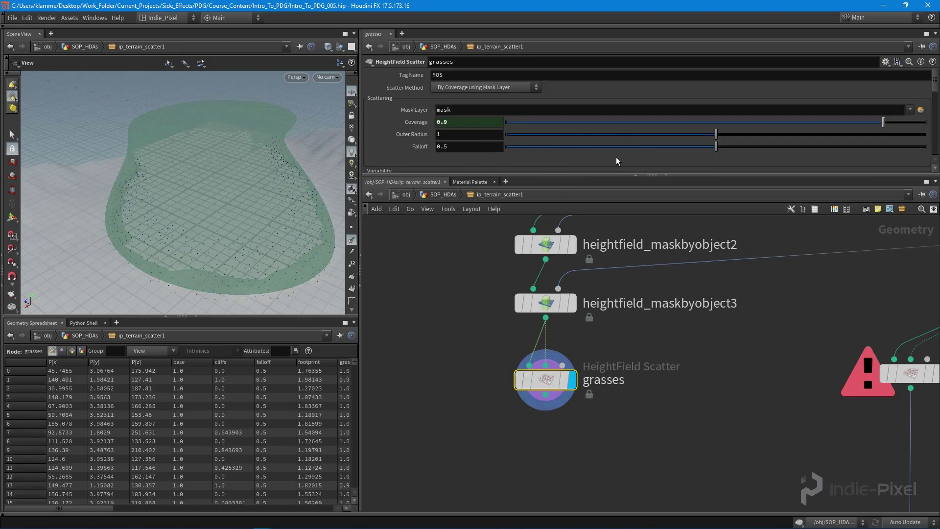
scroll(615, 161, "down", 1)
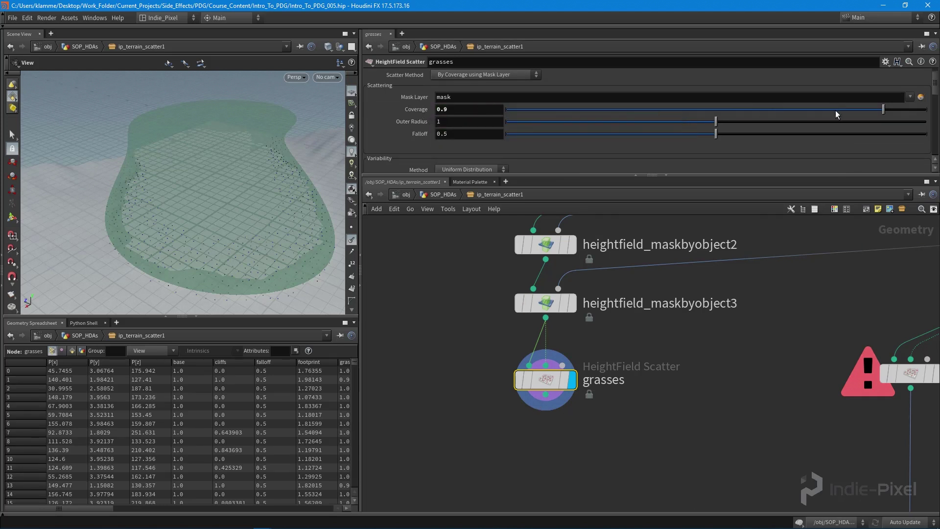
mouse_move(924, 119)
left_mouse_down()
mouse_move(902, 122)
mouse_move(925, 121)
left_mouse_up()
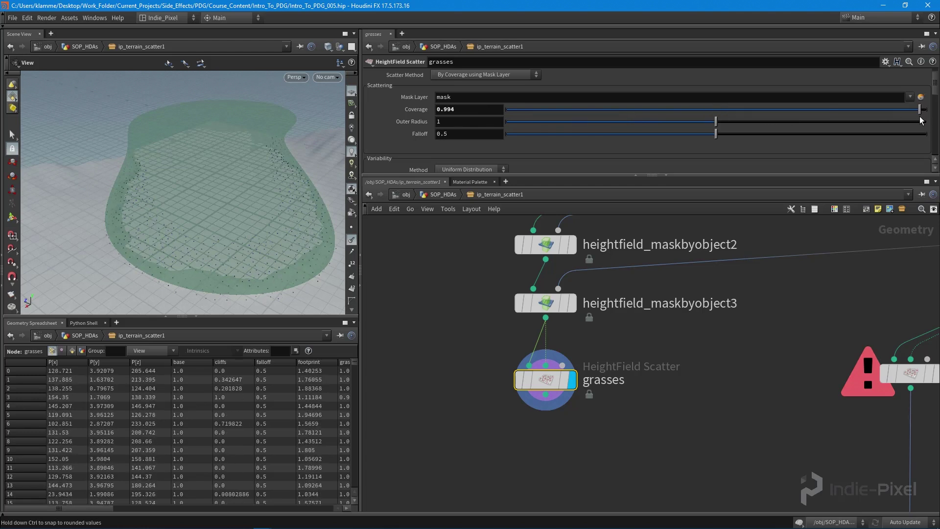
left_click_drag(267, 212, 180, 221)
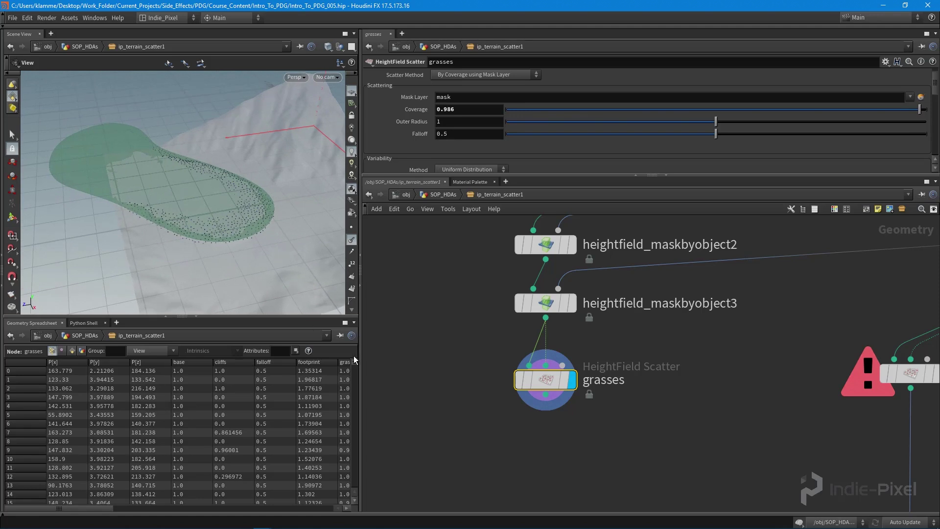
Examine the downstream point-removal nodes, including the code of the remove_points_close_to_both wrangle
left_click_drag(353, 357, 420, 352)
scroll(461, 337, "down", 3)
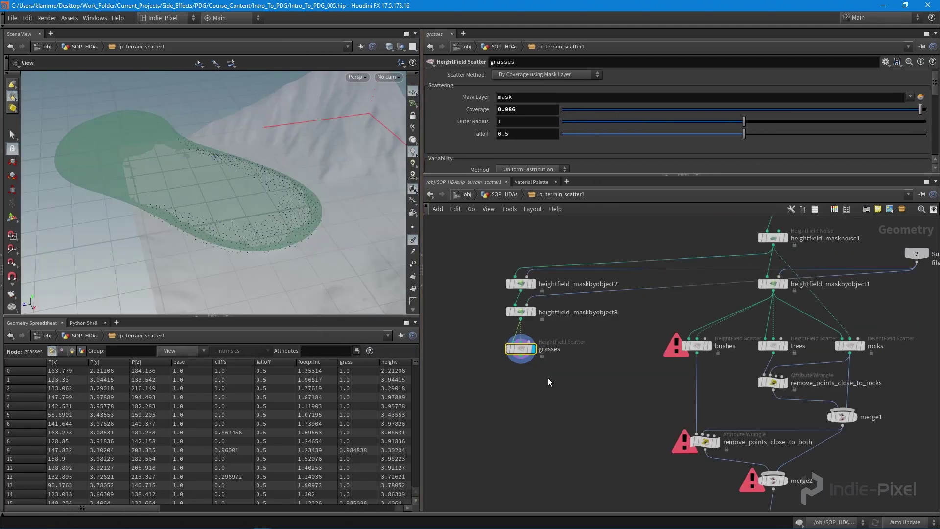
middle_click_drag(580, 383, 570, 328)
scroll(646, 384, "up", 2)
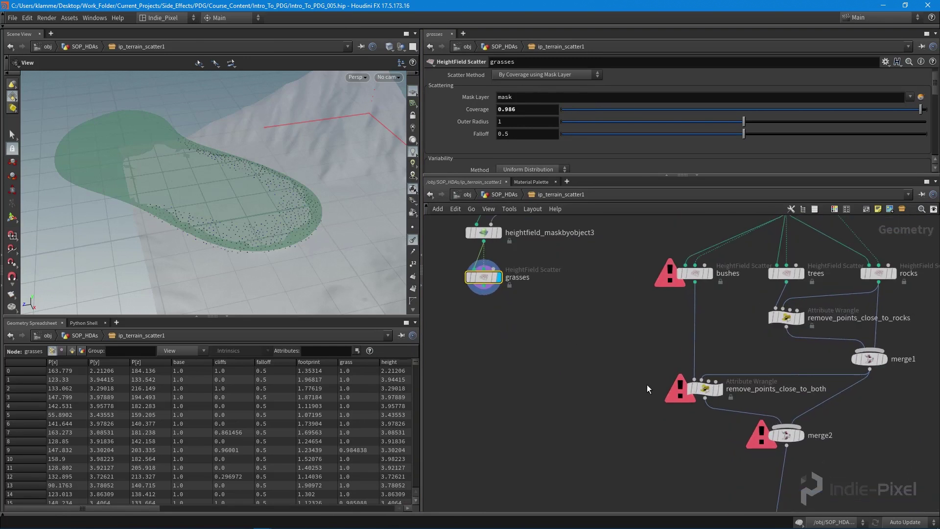
middle_click_drag(664, 426, 660, 411)
left_click(700, 375)
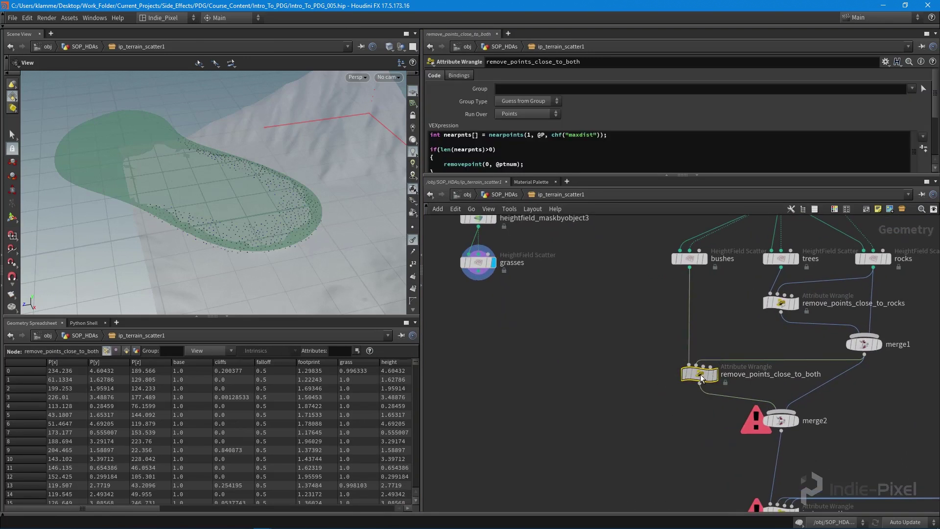
left_click(700, 379, "alt")
left_click(740, 338)
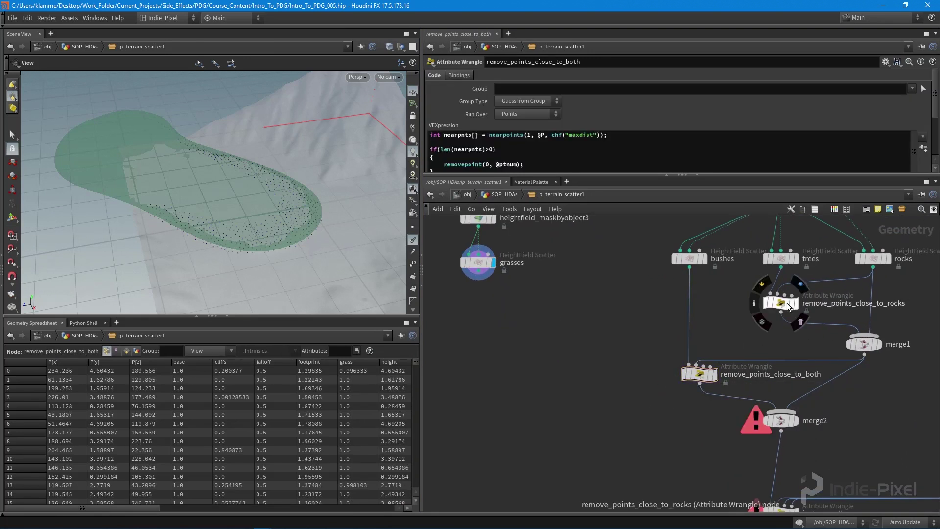
Duplicate the remove_points_close_to_rocks wrangle under grasses, feed its first input from grasses, and display the aligned copy
left_click_drag(780, 301, 498, 327, "alt")
left_click(499, 327)
scroll(473, 282, "up", 2)
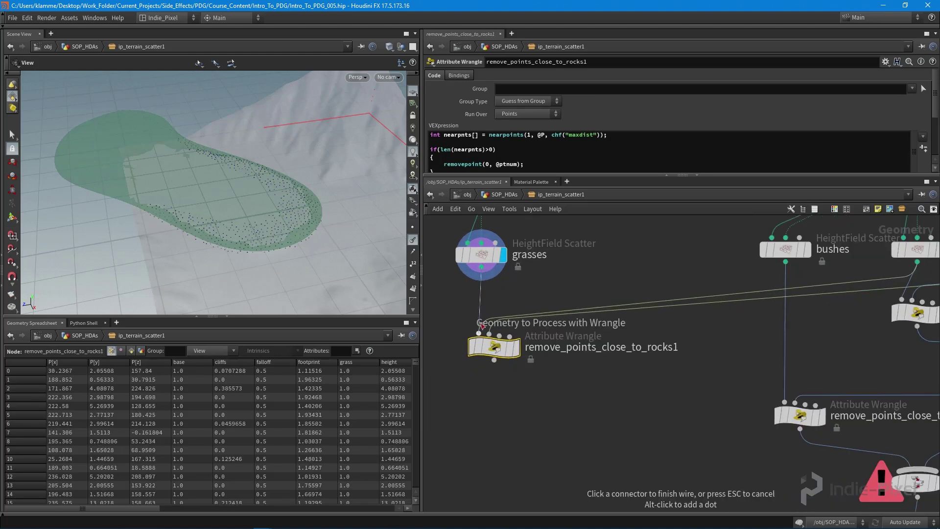
left_click(515, 349)
scroll(257, 224, "up", 5)
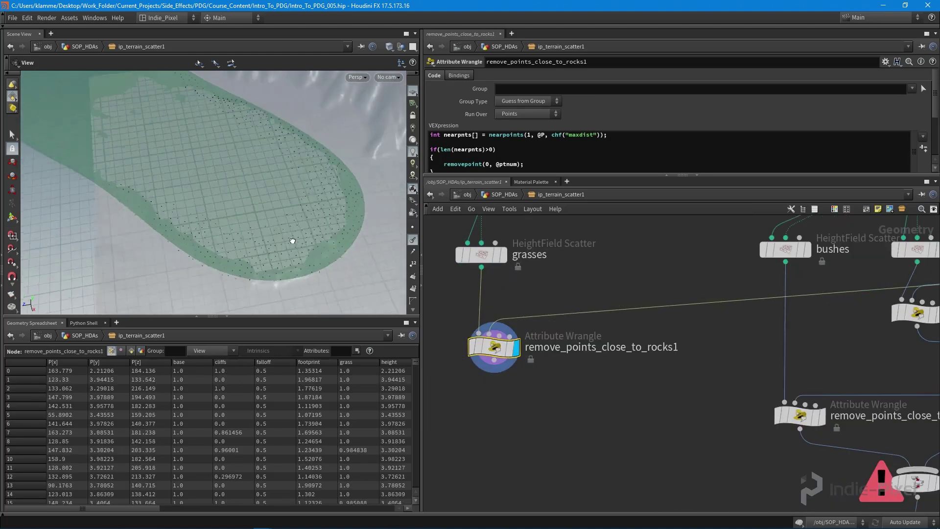
scroll(257, 224, "up", 2)
mouse_move(503, 260)
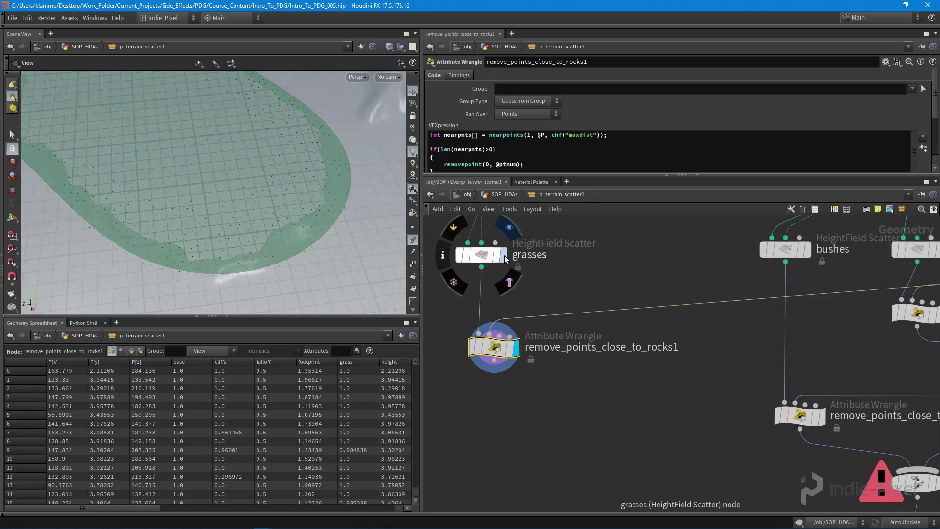
left_click_drag(481, 346, 469, 329)
scroll(548, 340, "down", 3)
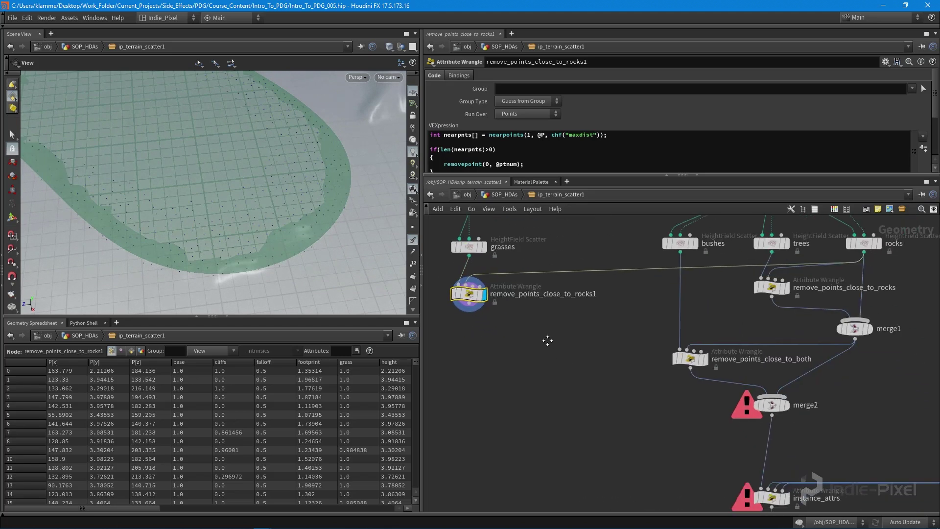
Wire remove_points_close_to_rocks1 into merge2 and check the tag attribute on its points
left_click_drag(712, 176, 710, 230)
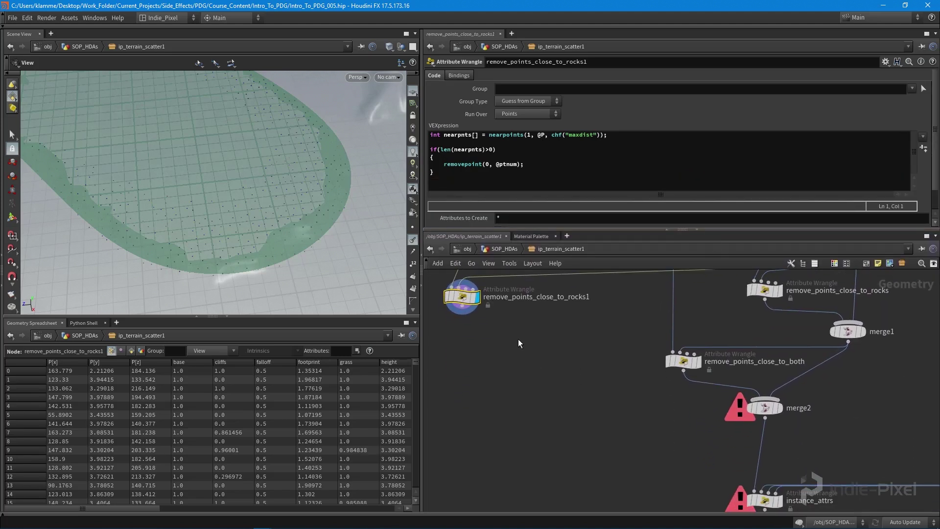
left_click(462, 312)
left_click(774, 399)
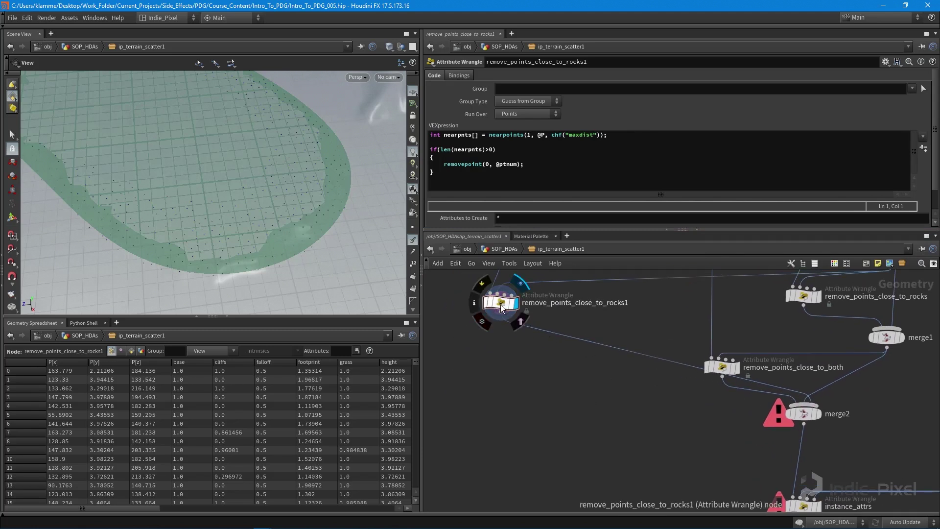
left_click_drag(500, 304, 507, 380)
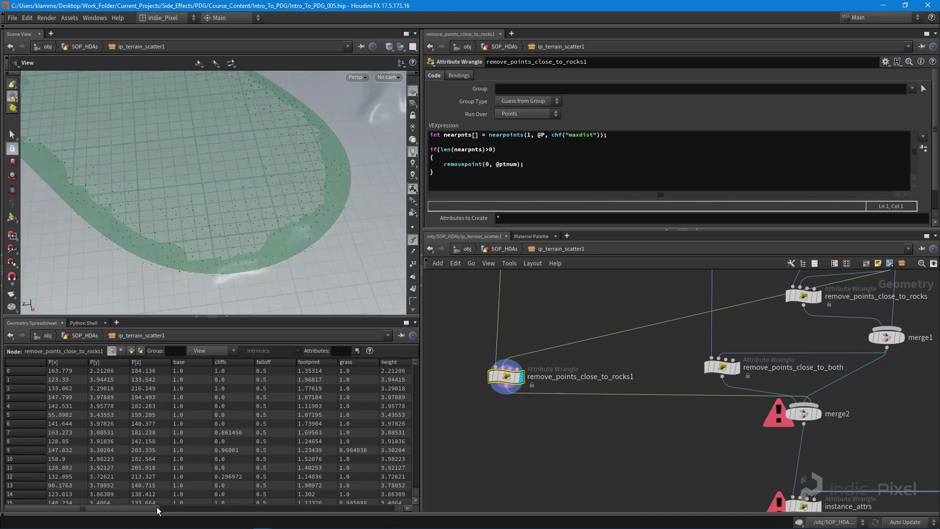
left_click_drag(136, 509, 360, 508)
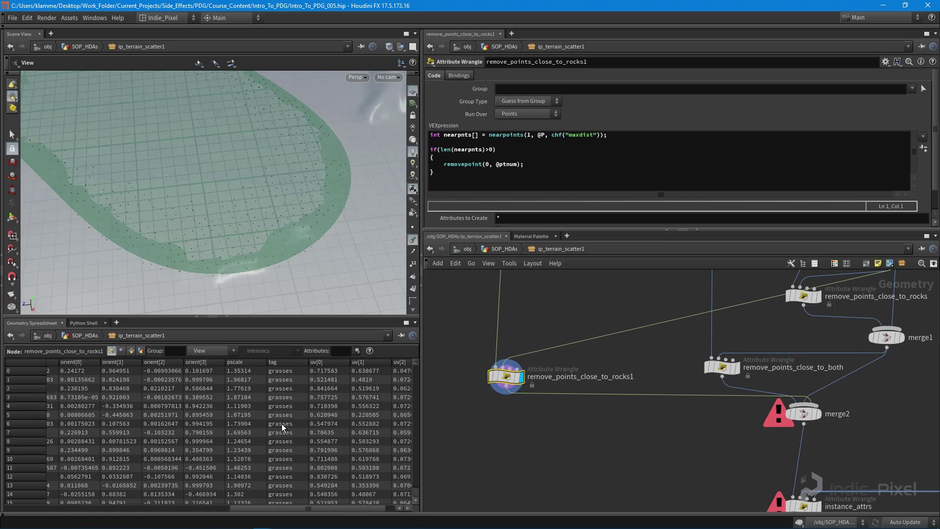
left_click_drag(415, 363, 411, 378)
Duplicate the instance_attrs wrangle, cut the copy's inherited input wires, and feed its first input from instance_attrs
middle_click_drag(652, 461, 527, 328)
left_click(680, 372)
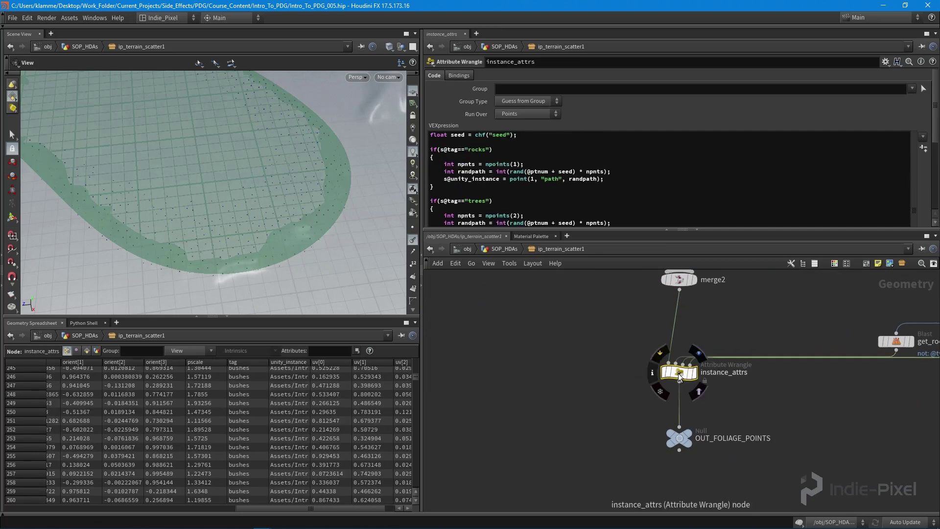
left_click_drag(680, 373, 631, 412, "alt")
scroll(739, 431, "up", 3)
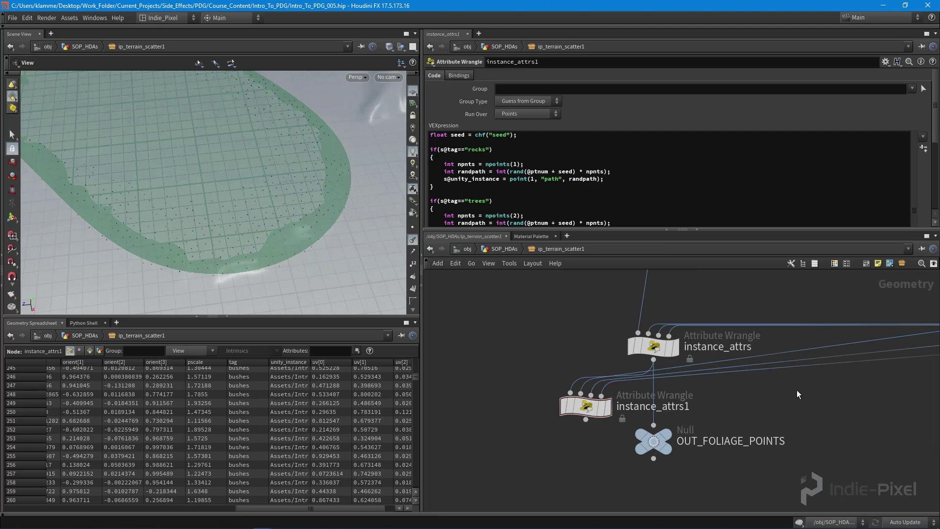
middle_click_drag(796, 390, 755, 395)
key("y")
left_click_drag(772, 394, 744, 349)
scroll(754, 414, "down", 1)
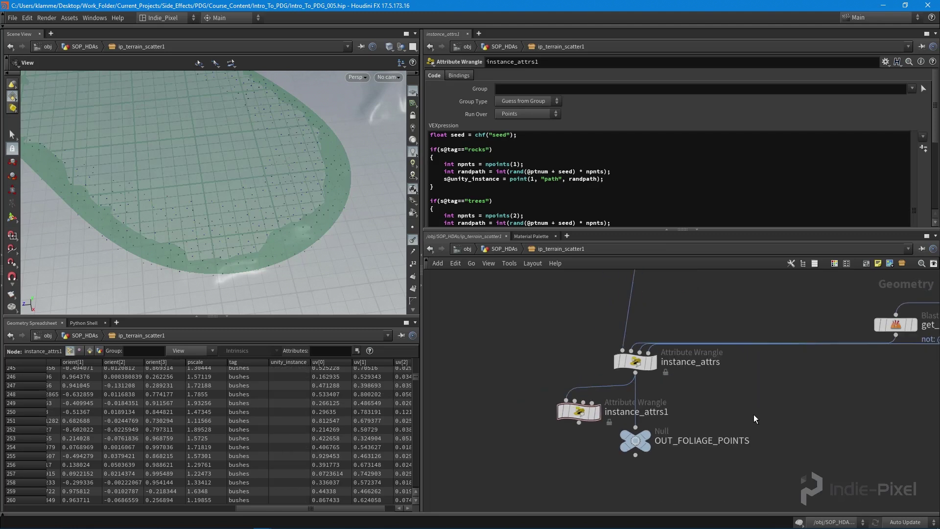
Try to connect the blast node beside get_bushes to an ancillary input of instance_attrs1
middle_click_drag(885, 409, 730, 410)
scroll(826, 396, "down", 2)
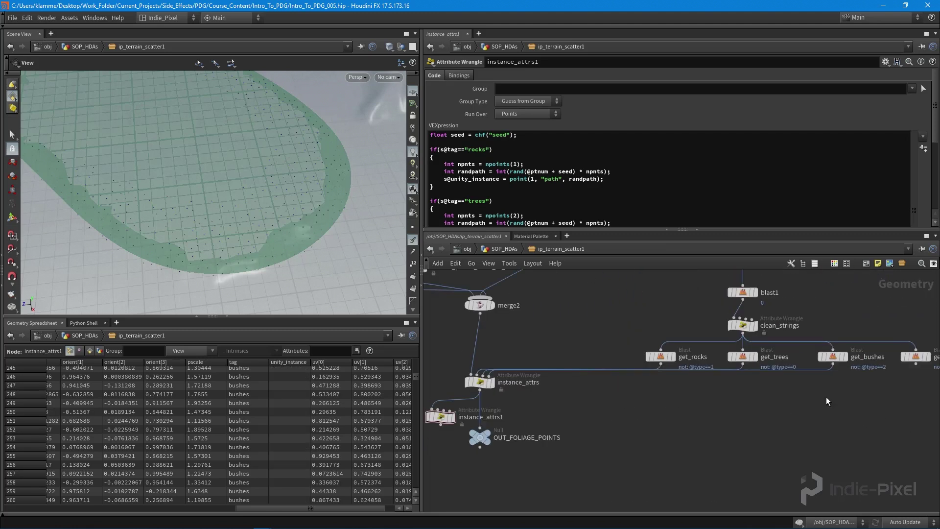
left_click(916, 364)
left_click(446, 408)
middle_click_drag(485, 432, 521, 392)
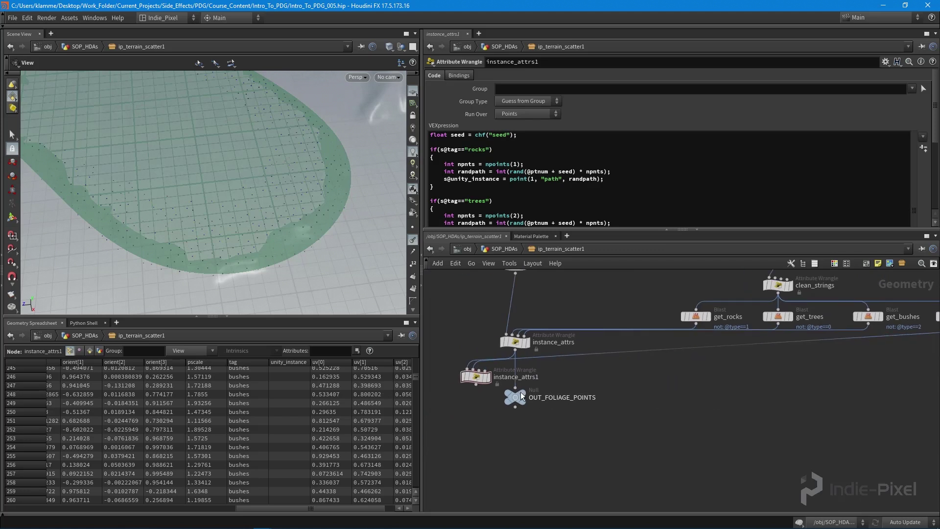
Move OUT_FOLIAGE_POINTS down and insert instance_attrs1 between instance_attrs and that null
scroll(521, 392, "up", 2)
left_click_drag(531, 395, 531, 447)
mouse_move(479, 371)
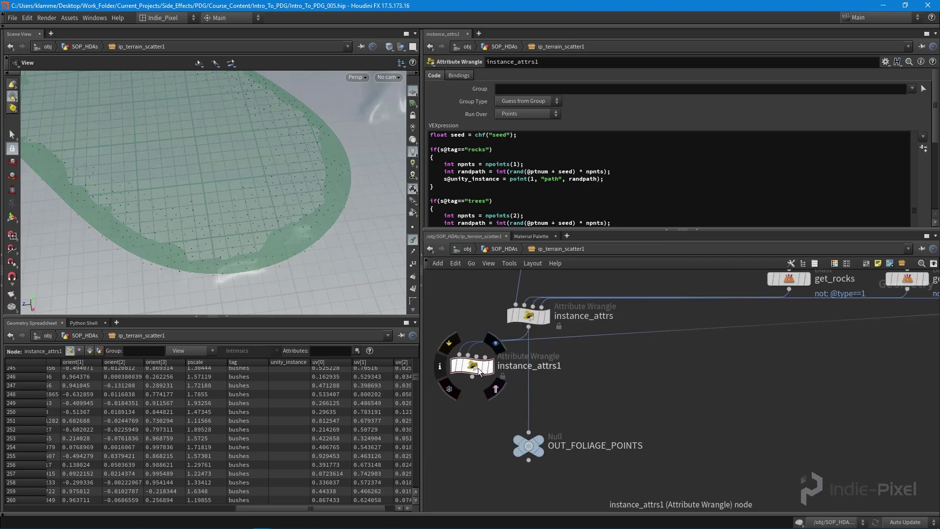
left_click_drag(478, 368, 535, 378)
Connect the output of the blast node beside get_bushes to the second input of instance_attrs1
middle_click_drag(822, 363, 743, 385)
scroll(743, 386, "down", 2)
middle_click_drag(927, 347, 891, 352)
left_click(914, 338)
middle_click_drag(609, 420, 807, 389)
scroll(611, 384, "up", 4)
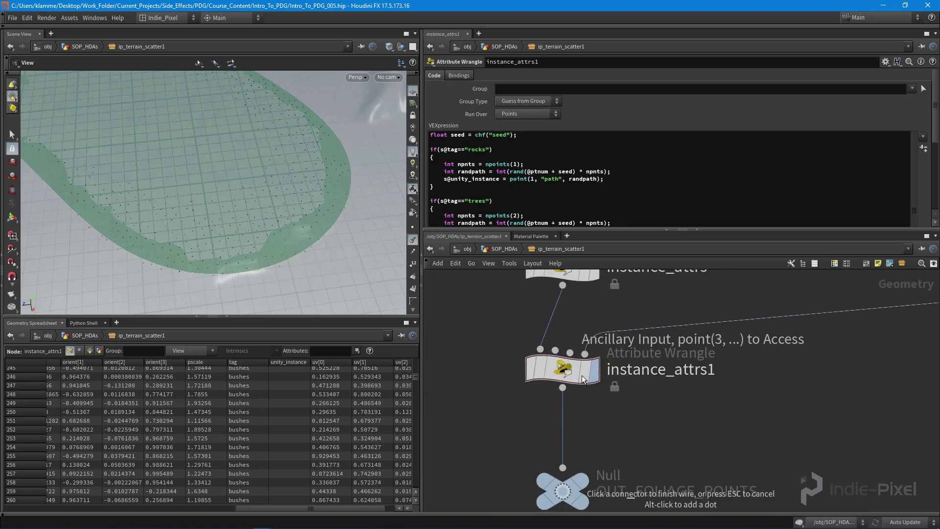
left_click(555, 351)
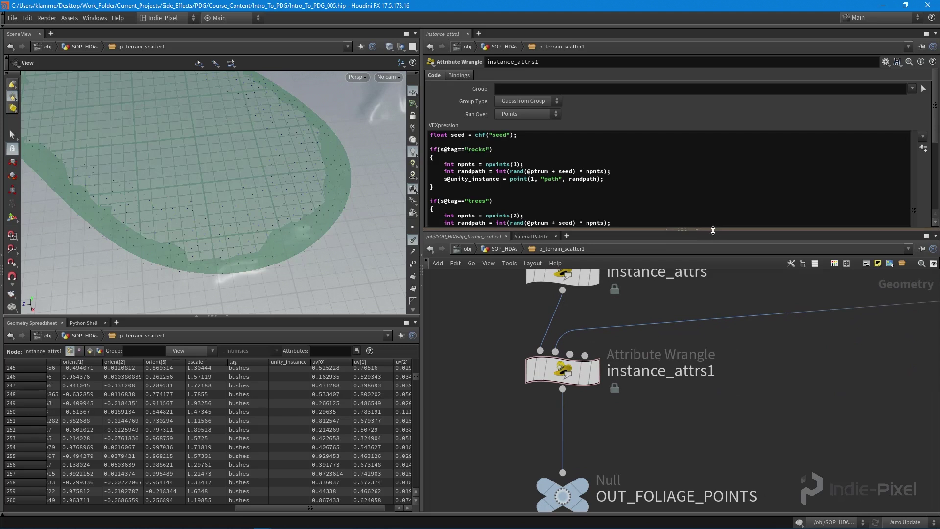
In instance_attrs1's VEXpression, delete the blocks below the rocks block and change the remaining tag test to "grasses"
left_click_drag(715, 229, 715, 366)
left_click_drag(442, 301, 397, 196)
key("BackSpace")
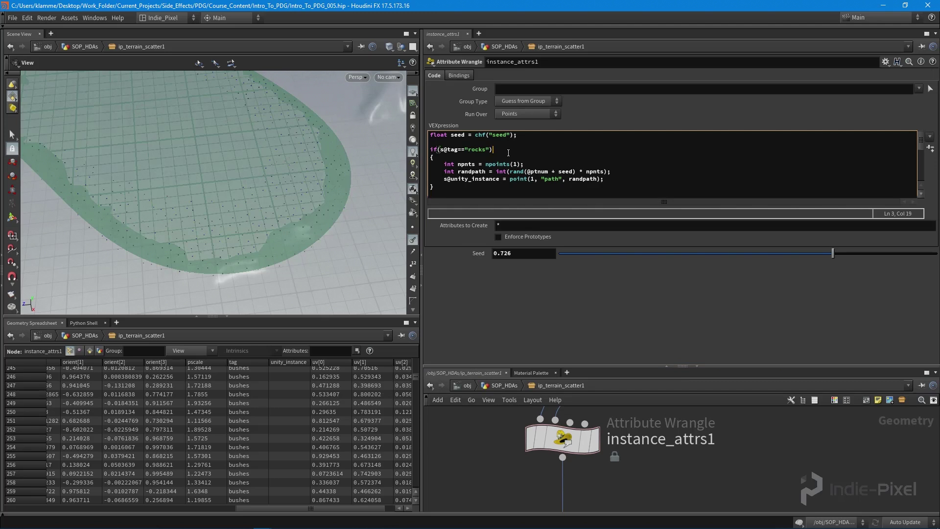
key("BackSpace")
key("BackSpace")
key("BackSpace")
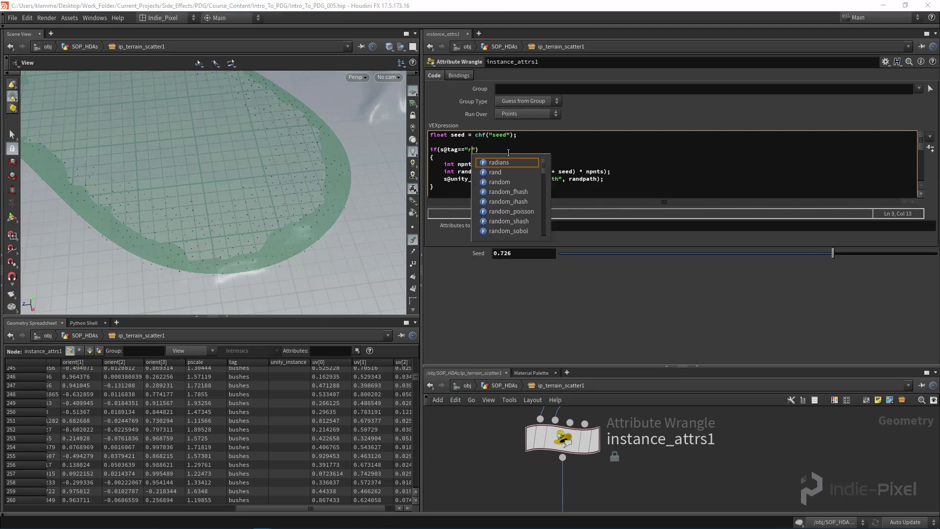
type("grasses")
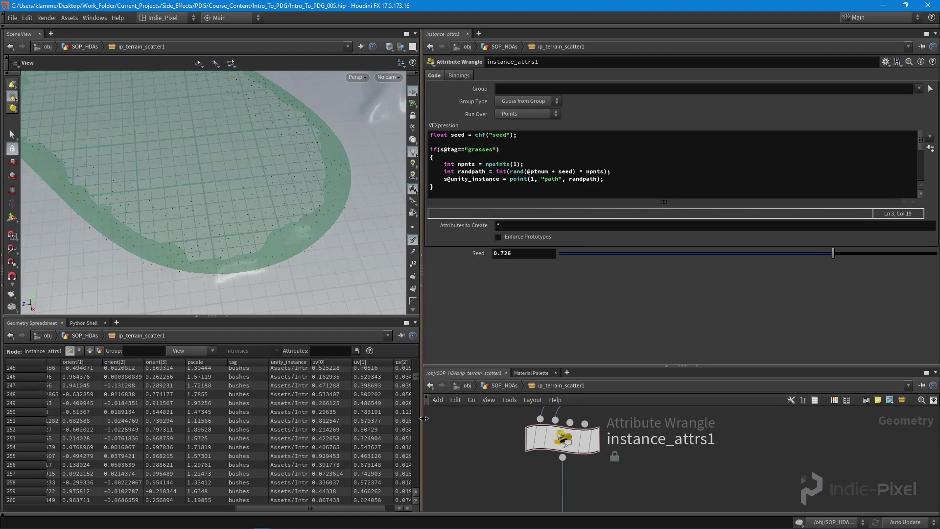
Widen the geometry spreadsheet and its unity_instance column to show the full prefab paths
left_click_drag(421, 412, 520, 412)
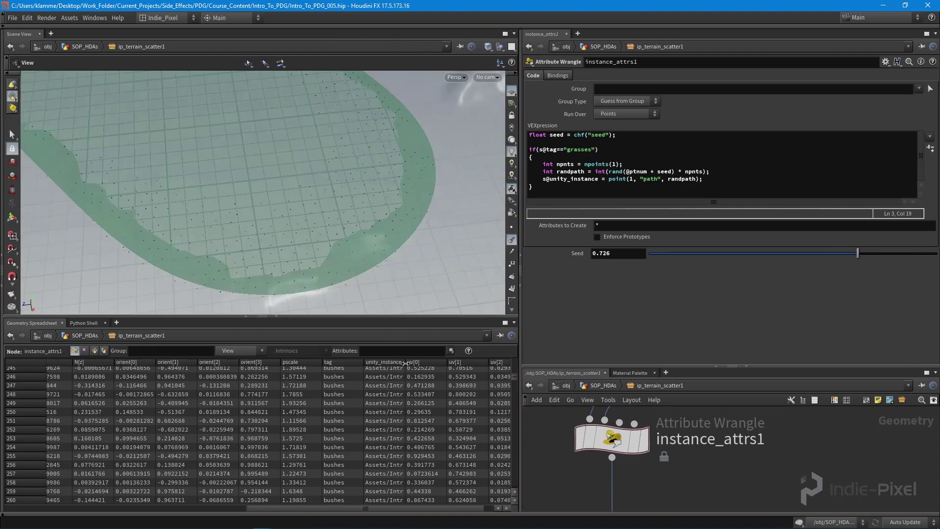
left_click_drag(405, 363, 637, 361)
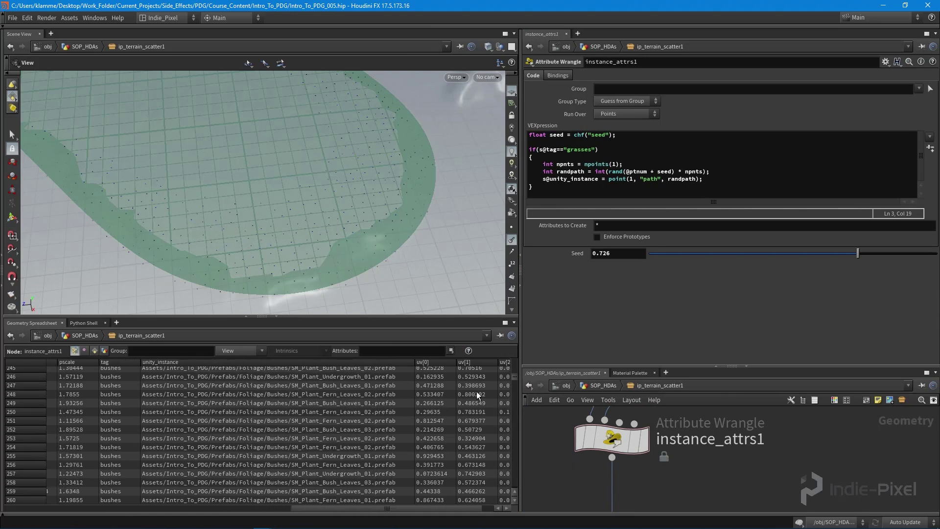
Display instance_attrs1 and check the grasses points' unity_instance paths in the geometry spreadsheet and their spread over the terrain
left_click(631, 178)
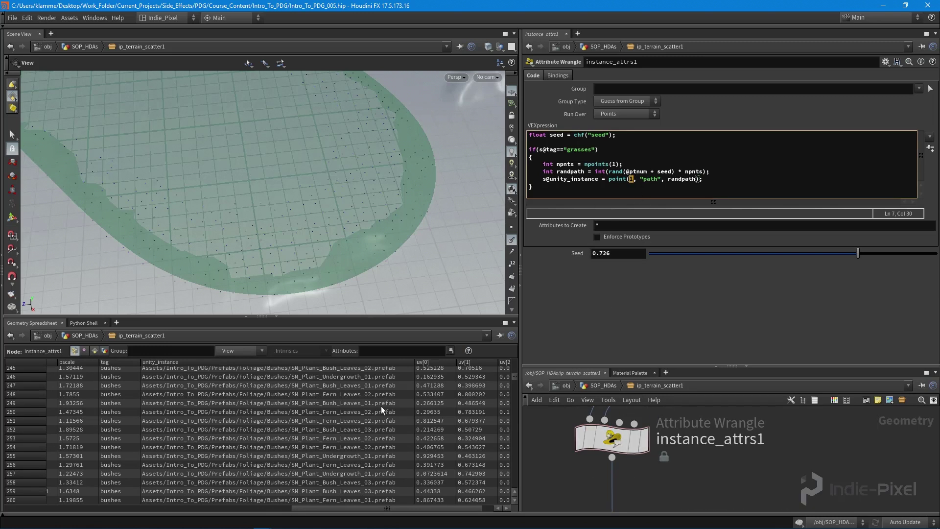
mouse_move(515, 377)
left_mouse_down()
mouse_move(513, 348)
mouse_move(525, 483)
mouse_move(512, 363)
left_mouse_up()
left_click(646, 447)
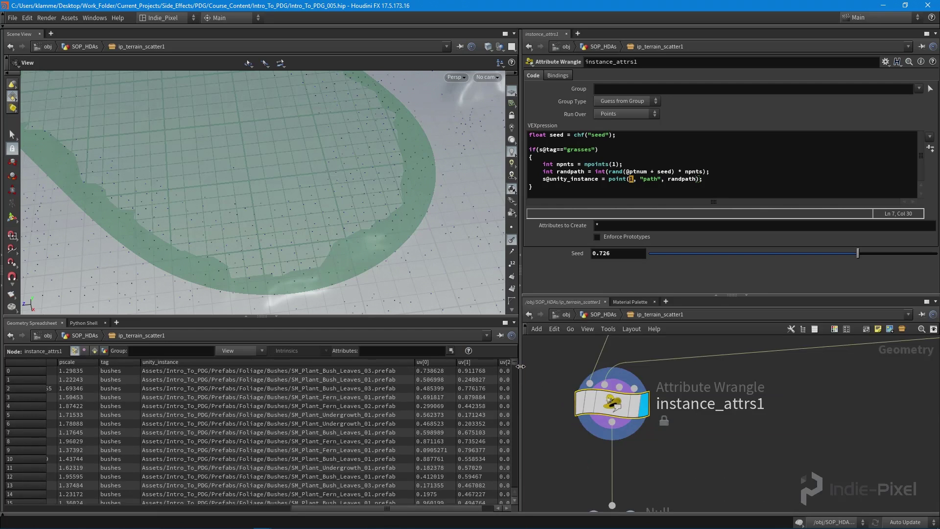
left_click_drag(512, 360, 522, 497)
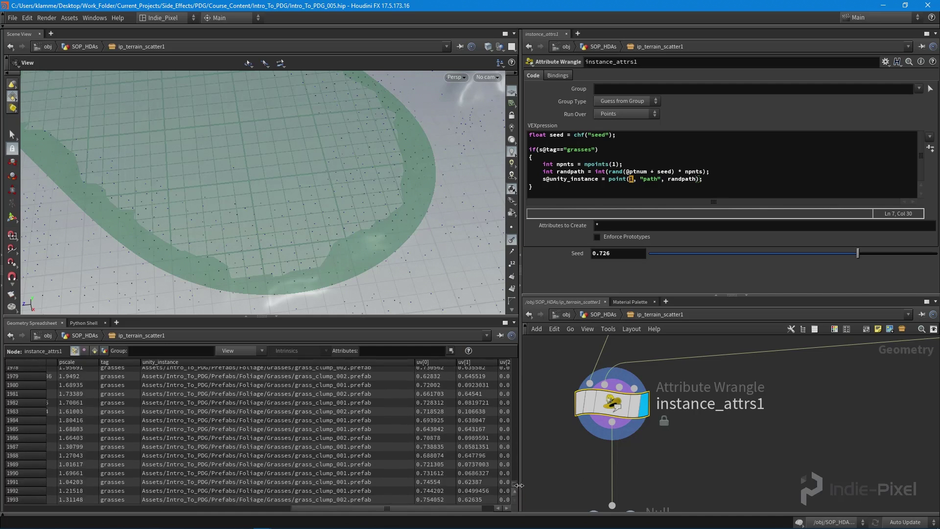
left_click_drag(515, 485, 523, 507)
left_click_drag(521, 421, 502, 422)
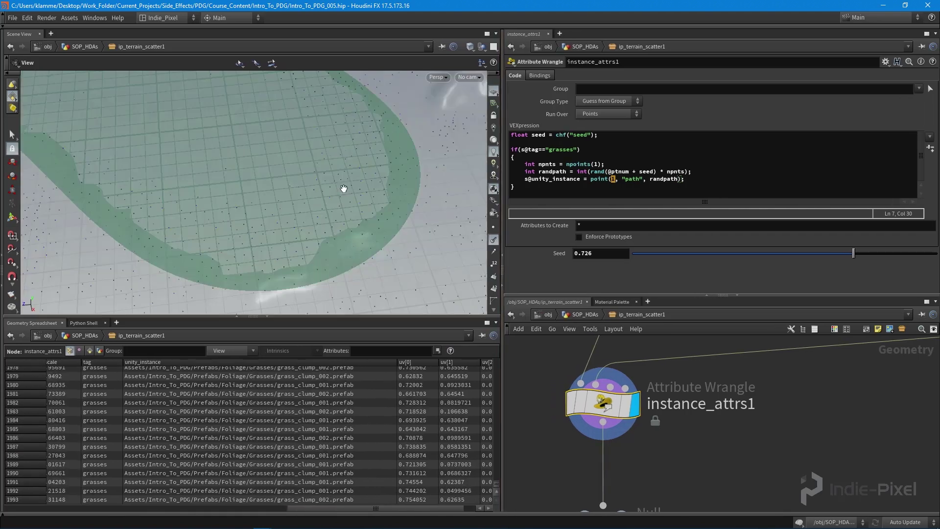
right_click_drag(174, 238, 294, 207)
left_click_drag(294, 208, 348, 248)
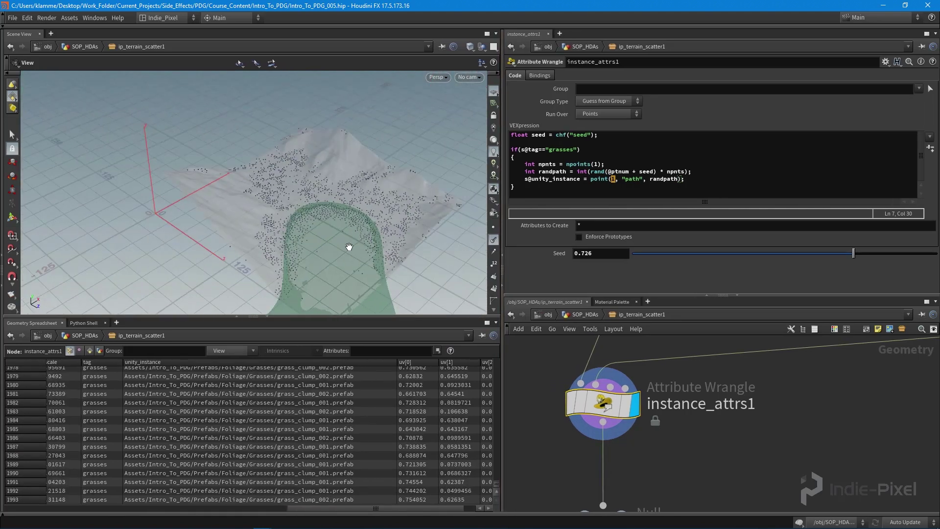
middle_click_drag(348, 247, 318, 211)
left_click_drag(318, 211, 261, 137)
right_click_drag(292, 236, 258, 258)
left_click_drag(258, 258, 259, 233)
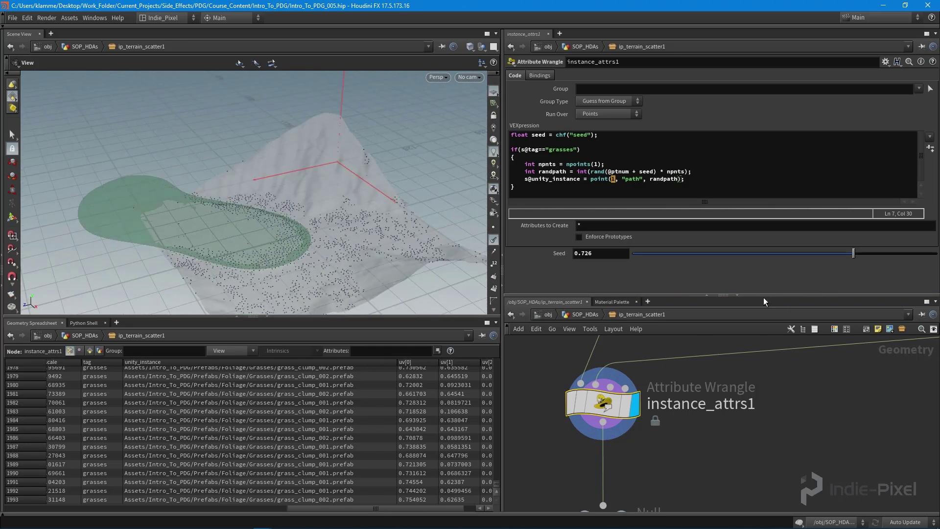
Enlarge the network view and make the OUT_FOLIAGE_POINTS null the displayed output of ip_terrain_scatter1
left_click_drag(753, 296, 749, 202)
middle_click_drag(720, 413, 718, 356)
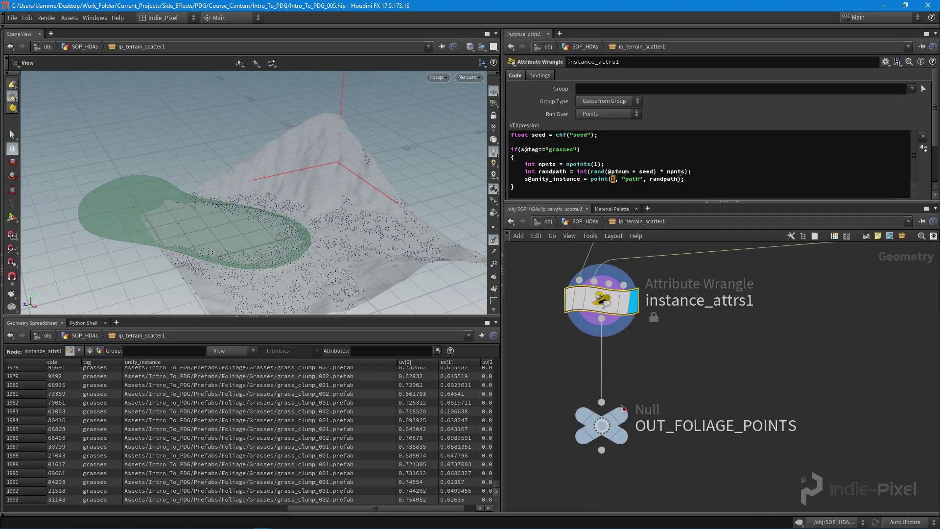
left_click(620, 415)
left_click(595, 436)
scroll(705, 423, "down", 2)
scroll(707, 424, "down", 8)
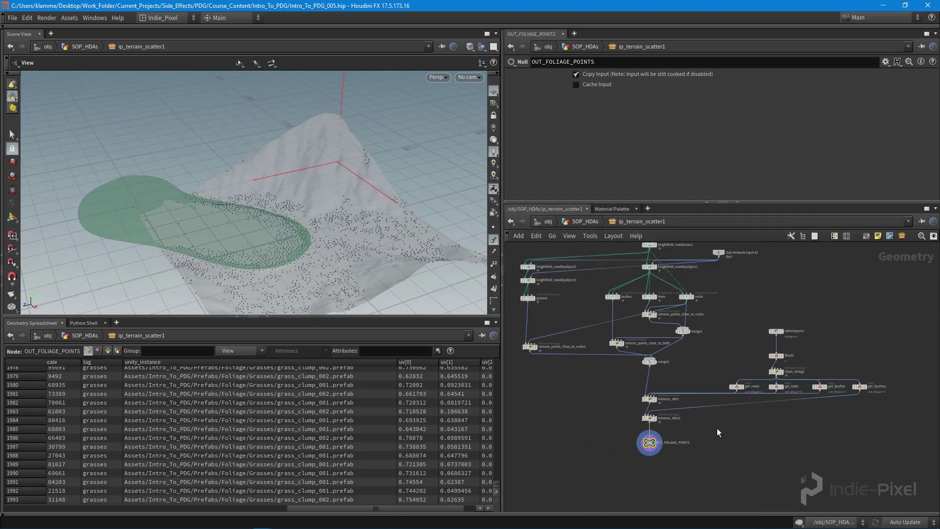
middle_click_drag(720, 456, 727, 454)
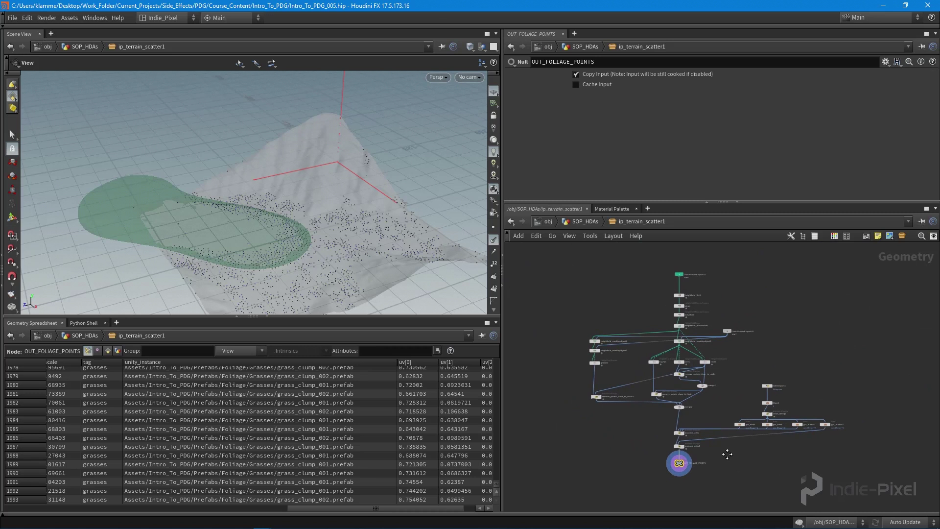
Return to the SOP_HDAs network and save the node type of ip_terrain_scatter1
key("u")
right_click(682, 372)
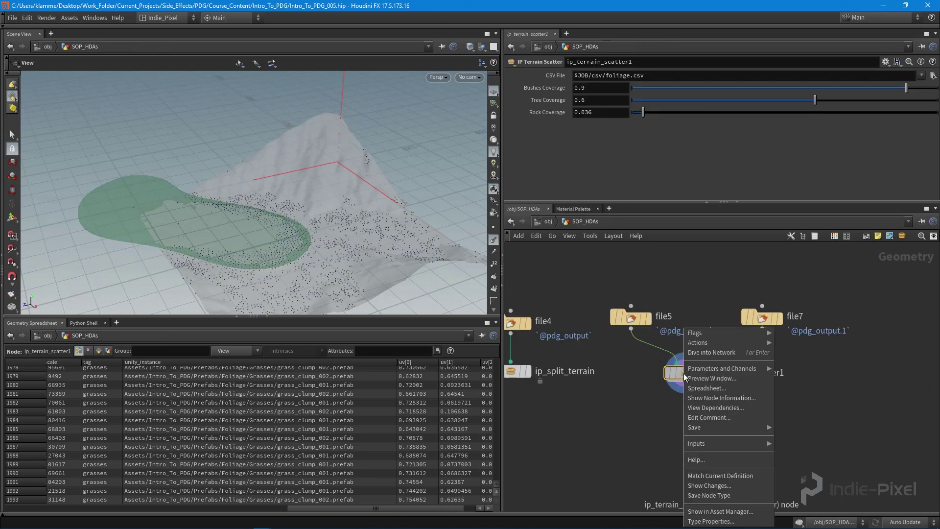
left_click(714, 495)
middle_click_drag(647, 430, 660, 417)
mouse_move(327, 514)
left_click(223, 523)
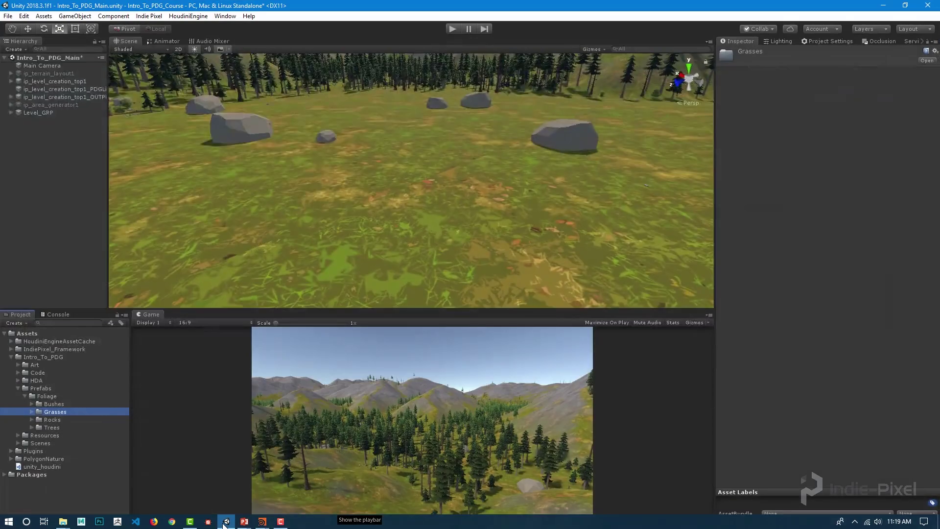
mouse_move(261, 523)
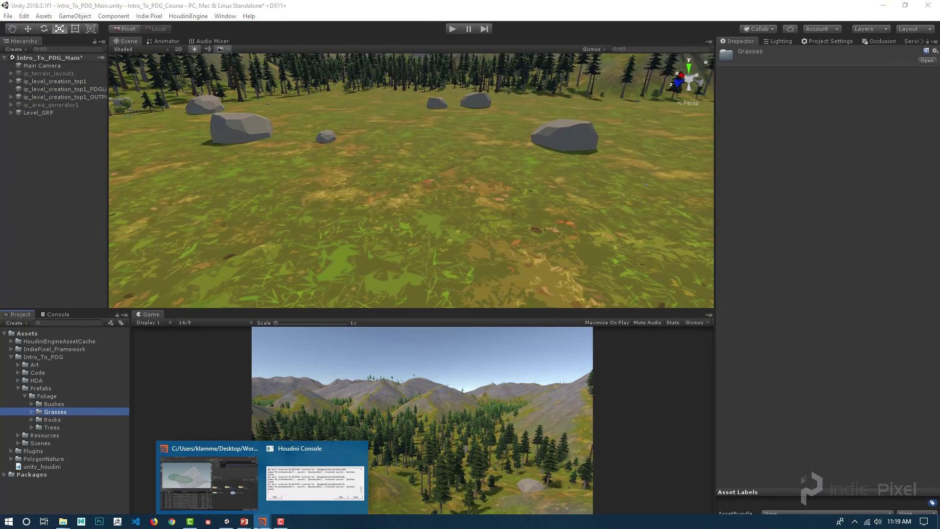
left_click(236, 502)
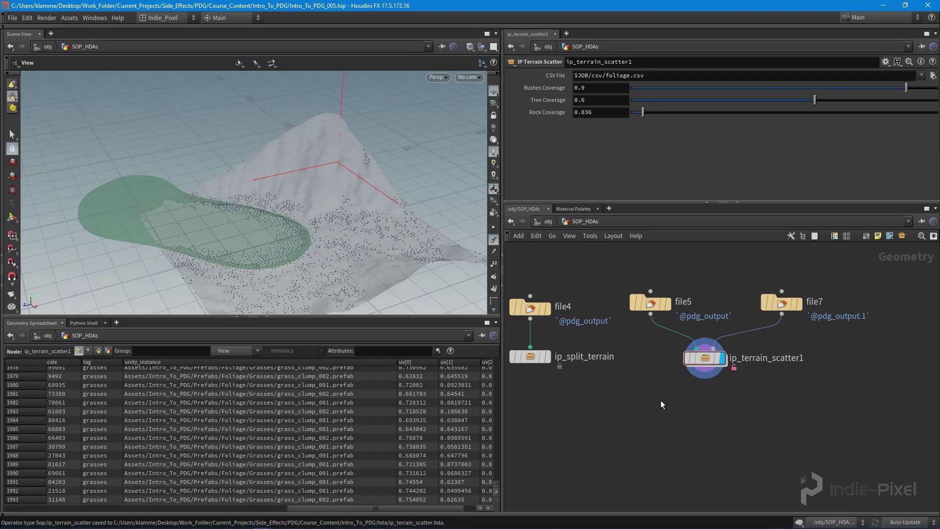
Inspect the terrain_scatter and get_grasses nodes in topnet1 inside ip_level_creation_top1
key("u")
scroll(739, 409, "up", 5)
double_click(754, 345)
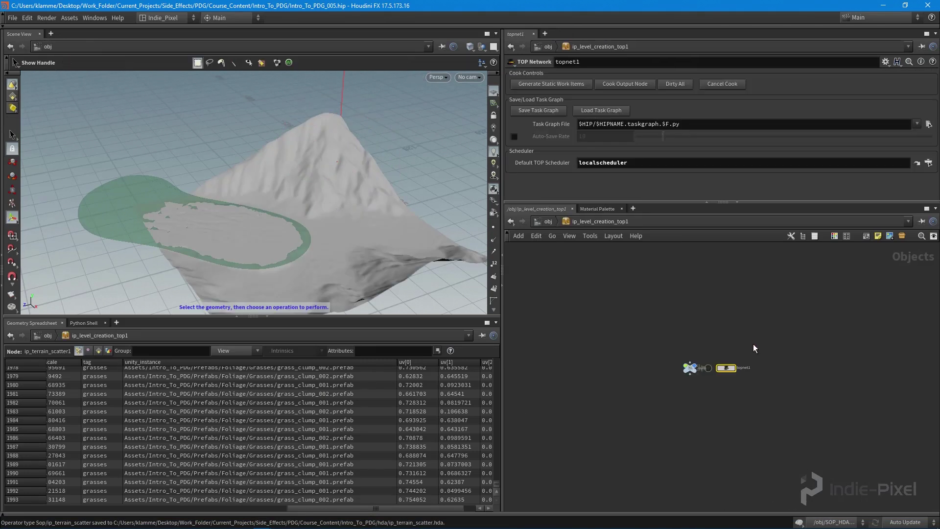
scroll(726, 366, "up", 3)
double_click(726, 366)
scroll(756, 403, "down", 6)
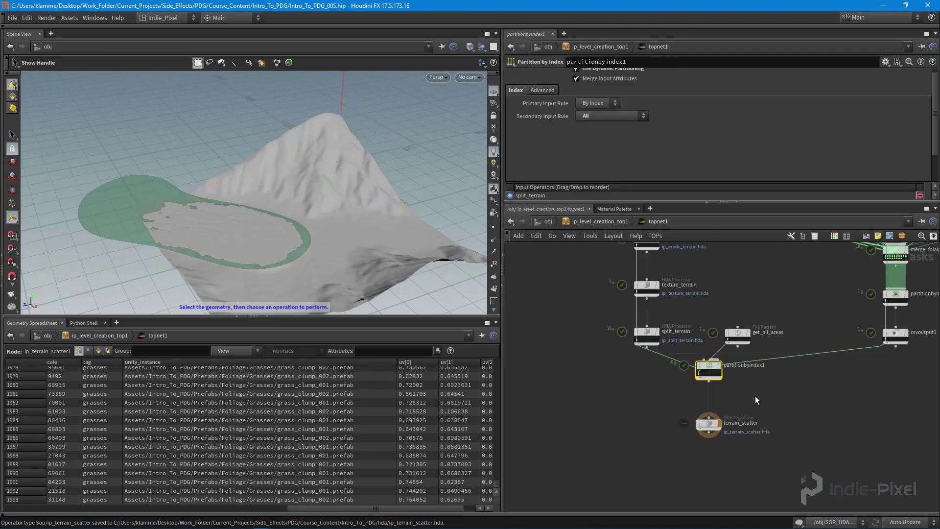
scroll(709, 428, "up", 5)
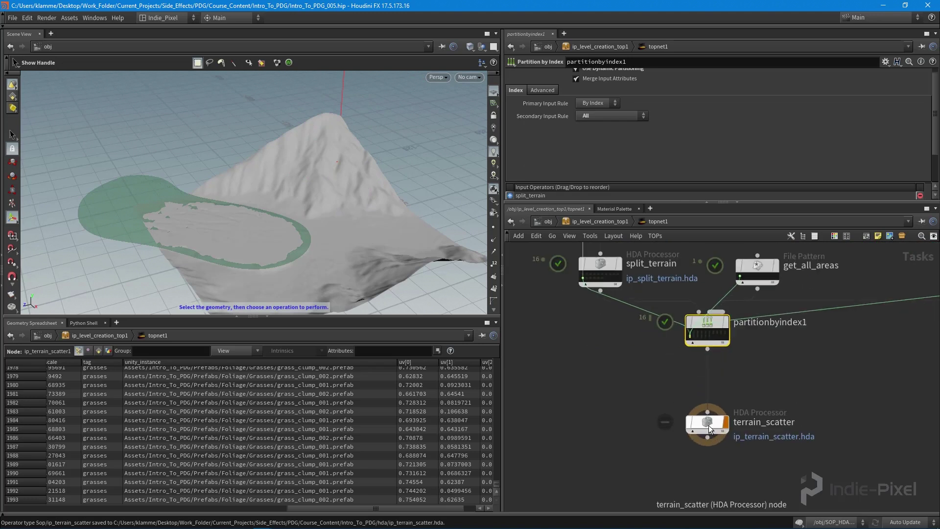
left_click(709, 425)
scroll(847, 393, "down", 5)
middle_click_drag(851, 391, 757, 437)
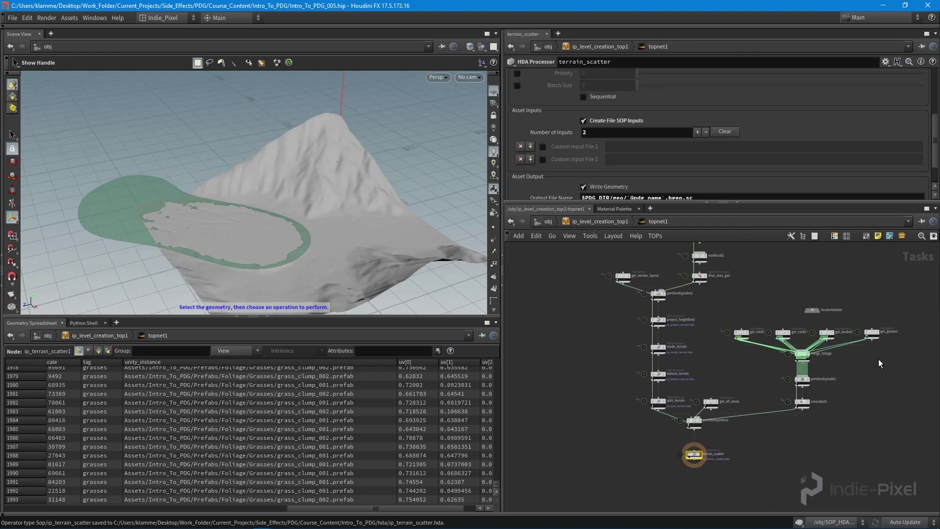
scroll(887, 355, "up", 3)
left_click(847, 319)
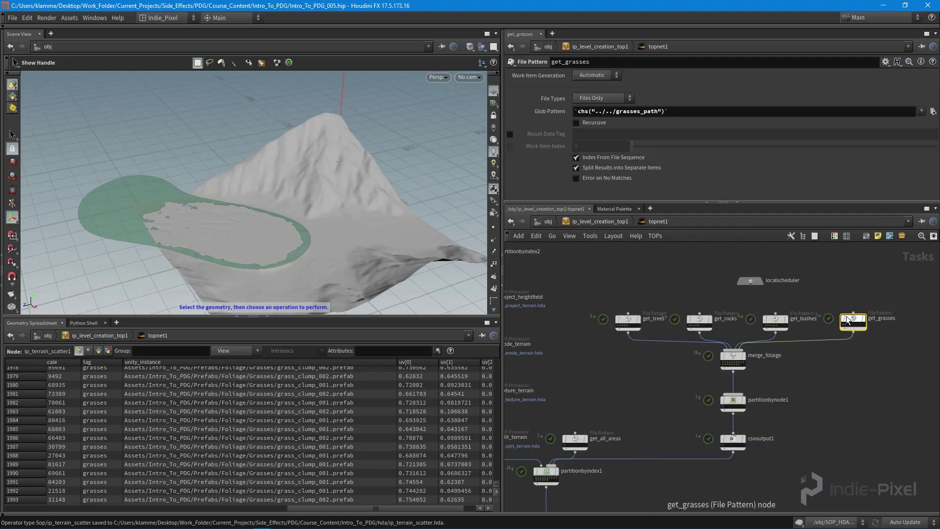
Return to the object level and save the node type of ip_level_creation_top1
key("u")
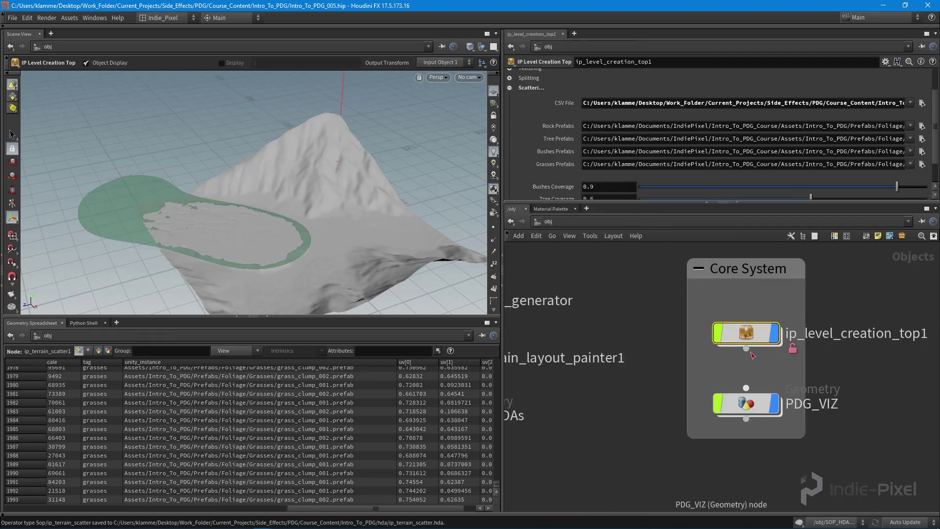
right_click(756, 334)
left_click(762, 481)
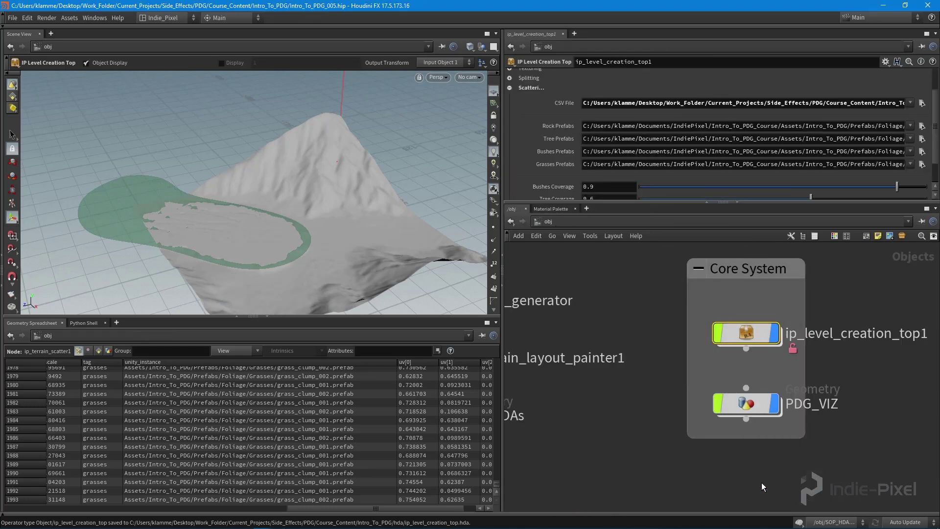
scroll(644, 443, "down", 3)
Copy ip_level_creation_top.hda from the project's hda folder into the Unity project's HDA/TOPs folder in File Explorer, replacing the existing file
mouse_move(335, 519)
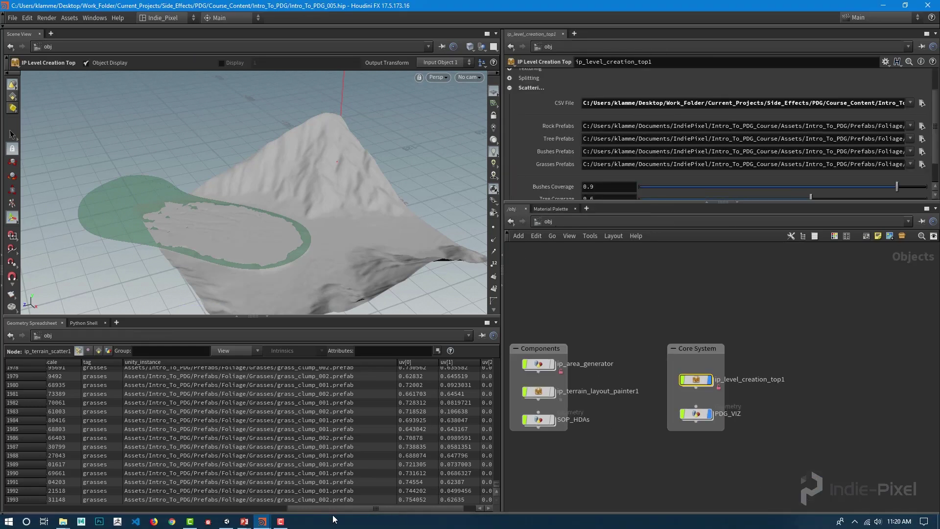
mouse_move(62, 520)
left_click(58, 483)
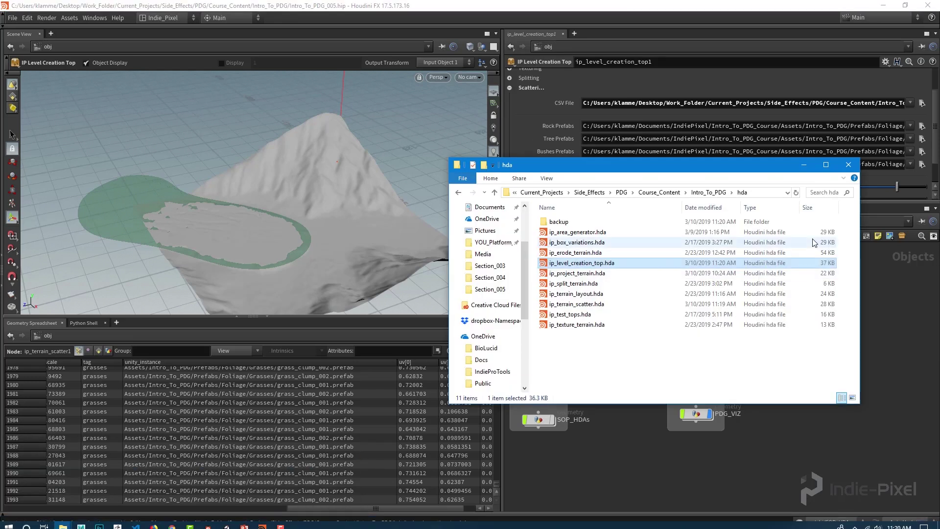
left_click(63, 521)
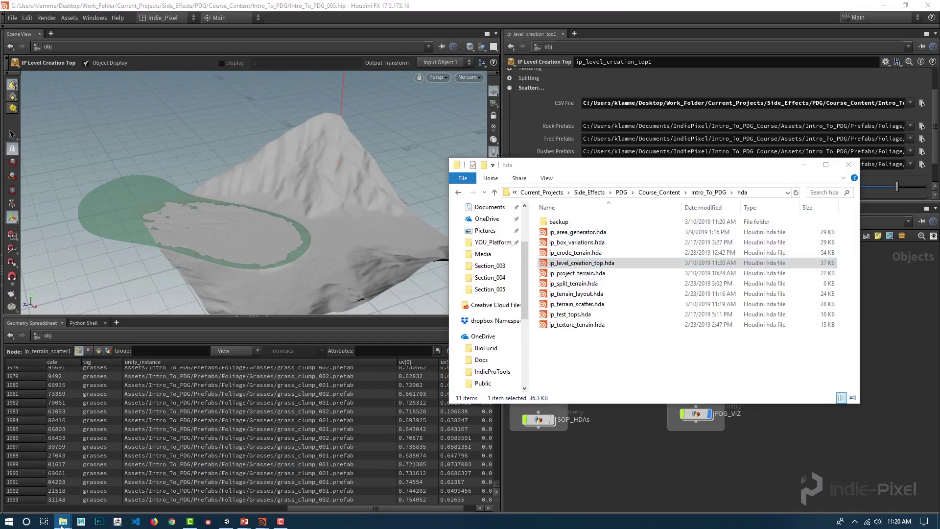
mouse_move(122, 493)
left_click(604, 335)
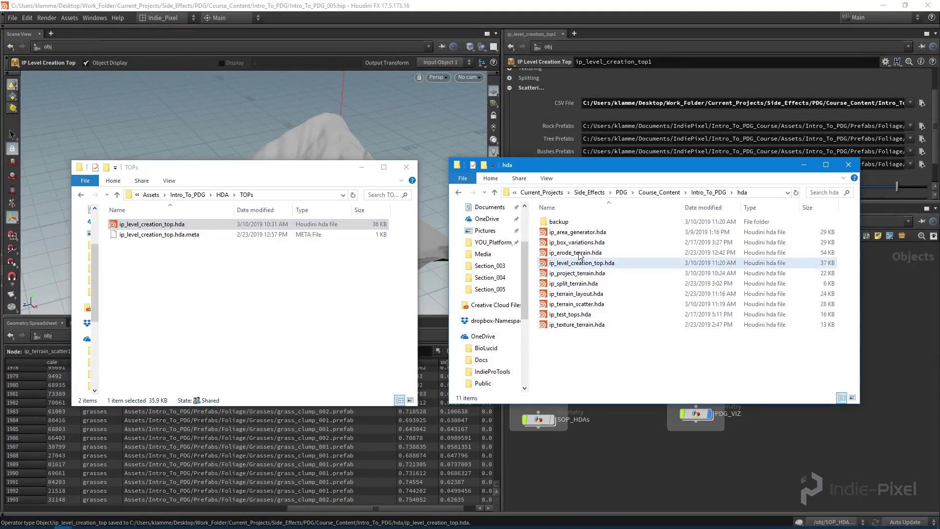
left_click(584, 261)
left_click(275, 328)
left_click(275, 332)
key("ctrl+v")
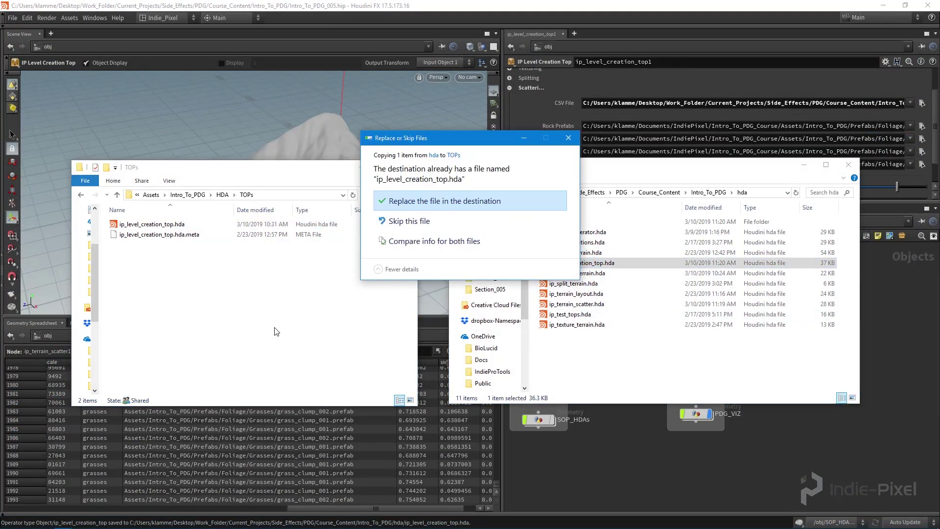
left_click(443, 200)
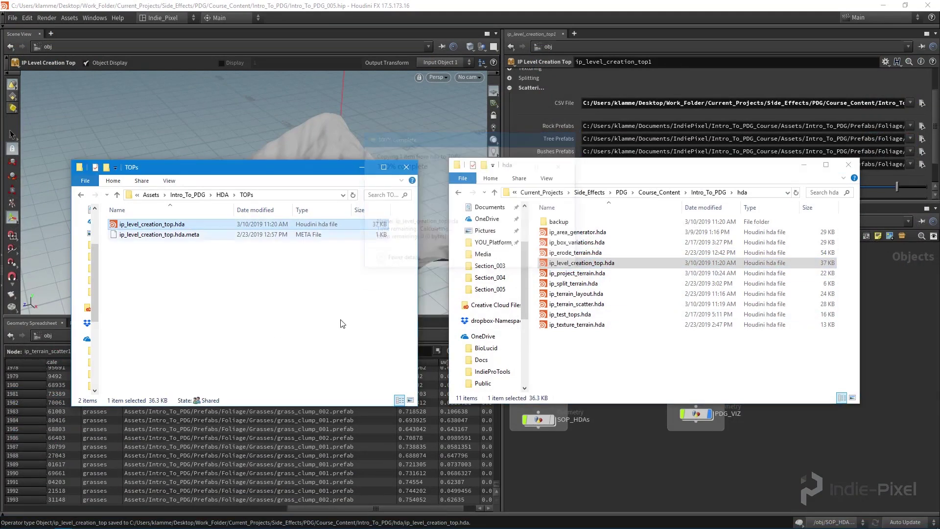
Switch to Unity and rebuild the ip_level_creation_top1 Houdini asset
left_click(226, 521)
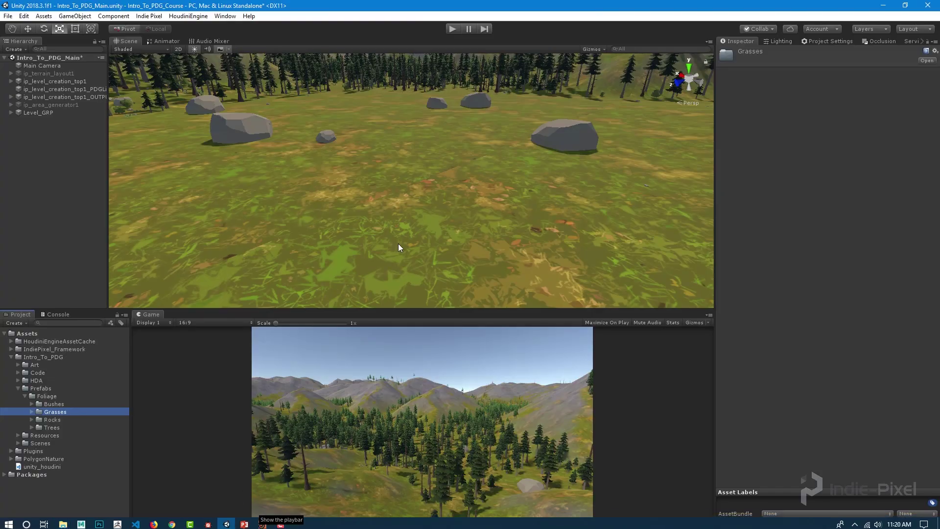
right_click_drag(516, 201, 376, 210, "alt")
left_click_drag(376, 209, 455, 185, "alt")
middle_click_drag(455, 185, 428, 189, "alt")
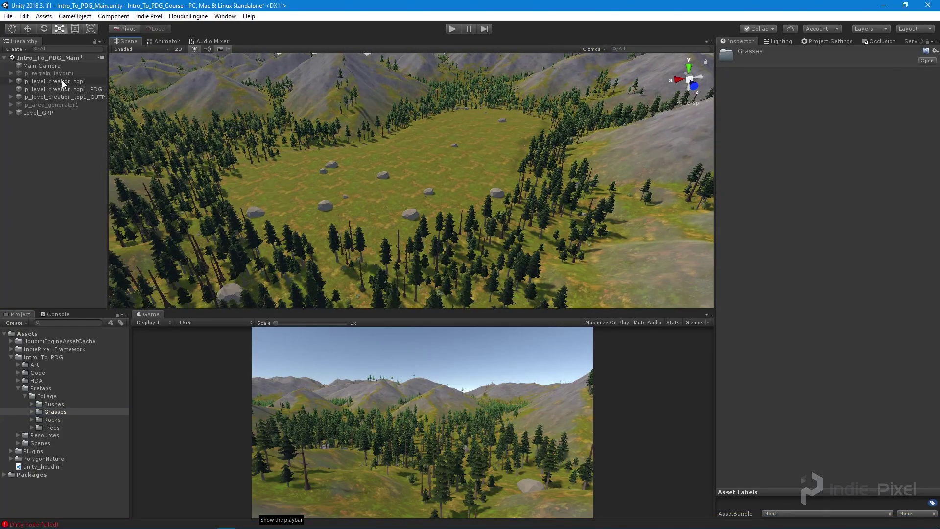
left_click(62, 81)
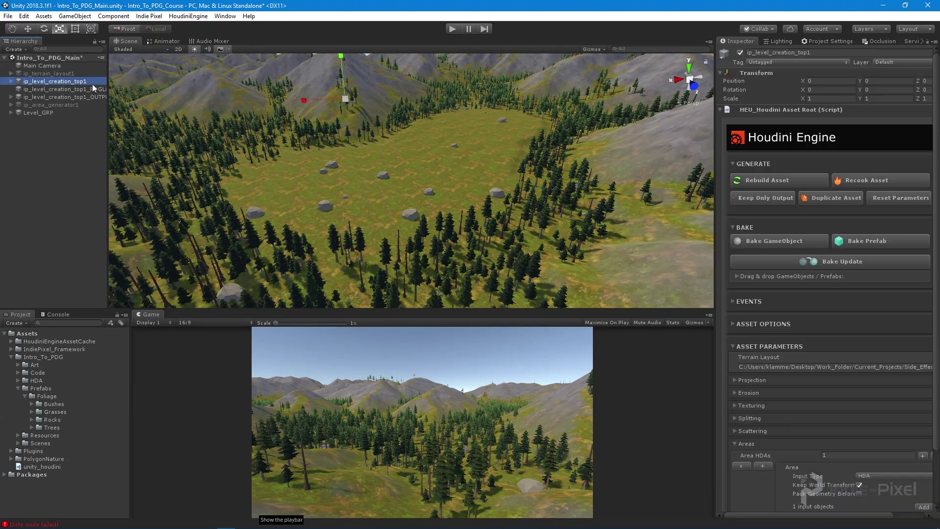
left_click(774, 180)
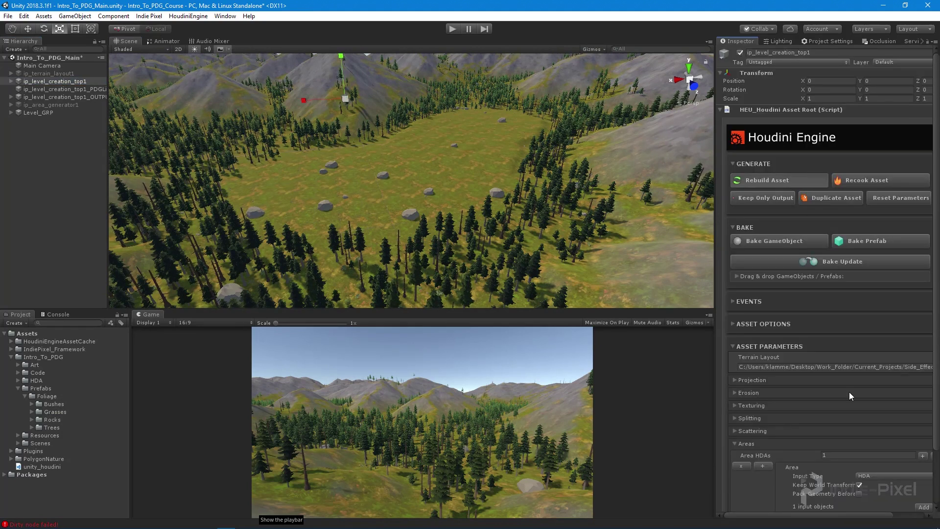
Set the Area input type to HDA in the Areas parameters and assign ip_area_generator1 as Input 1
left_click(737, 442)
scroll(898, 445, "down", 2)
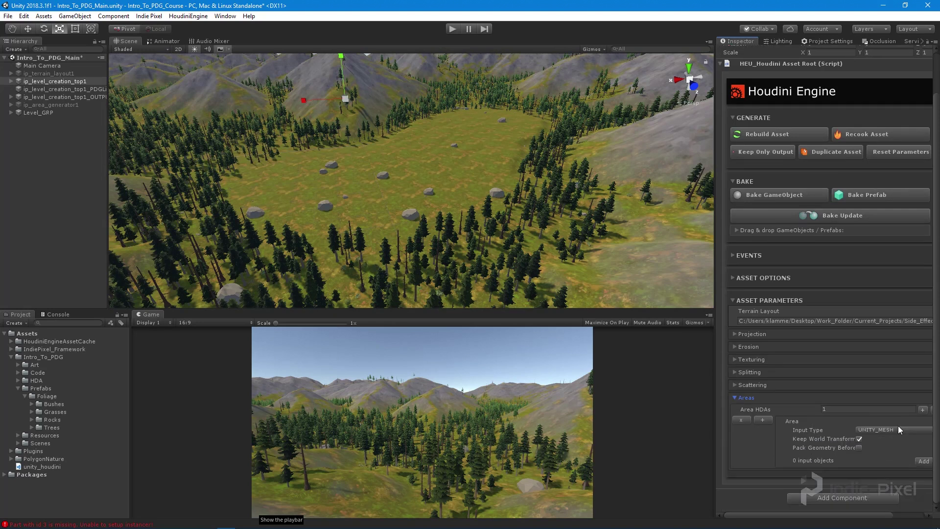
left_click(898, 428)
left_click(881, 440)
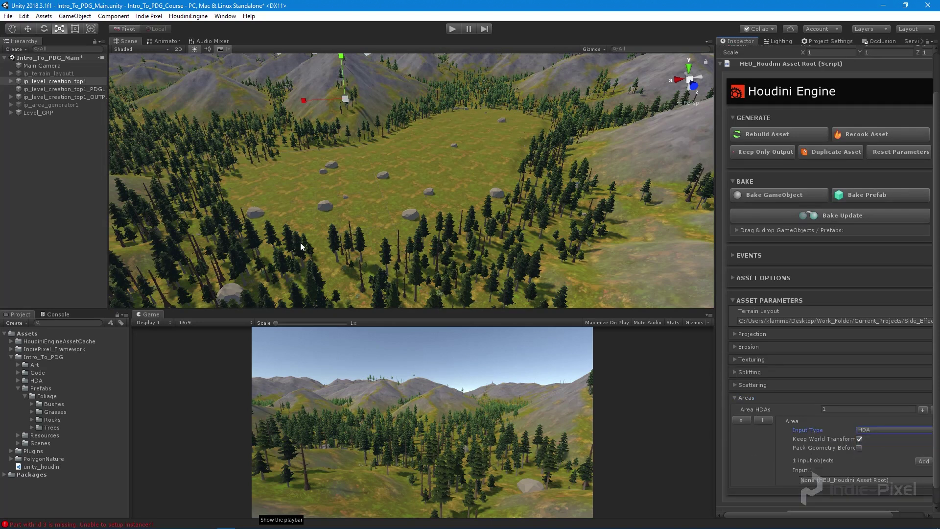
left_click_drag(51, 104, 849, 480)
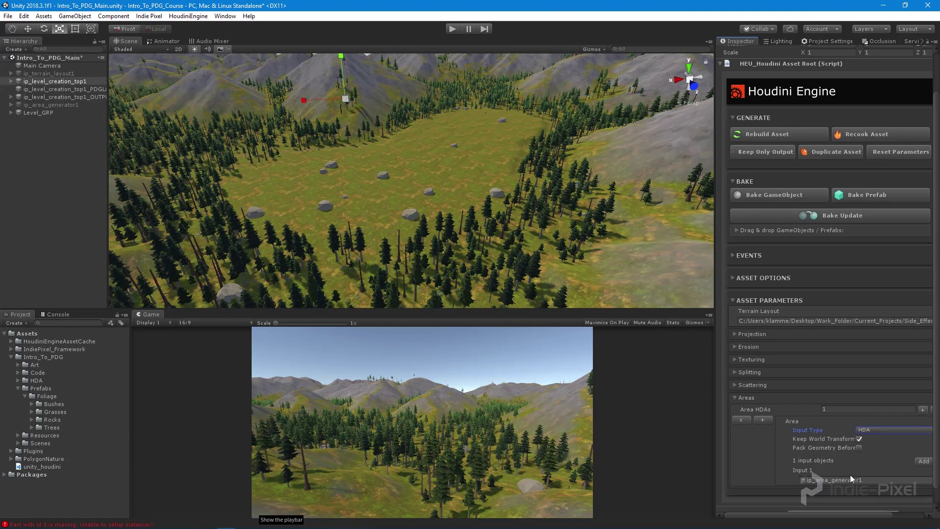
left_click_drag(492, 186, 475, 194, "alt")
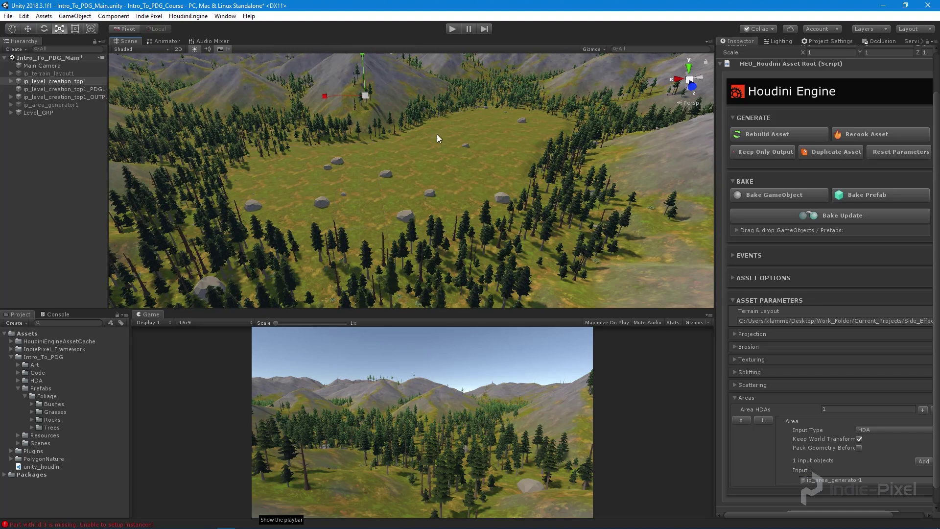
left_click_drag(464, 228, 210, 233, "alt")
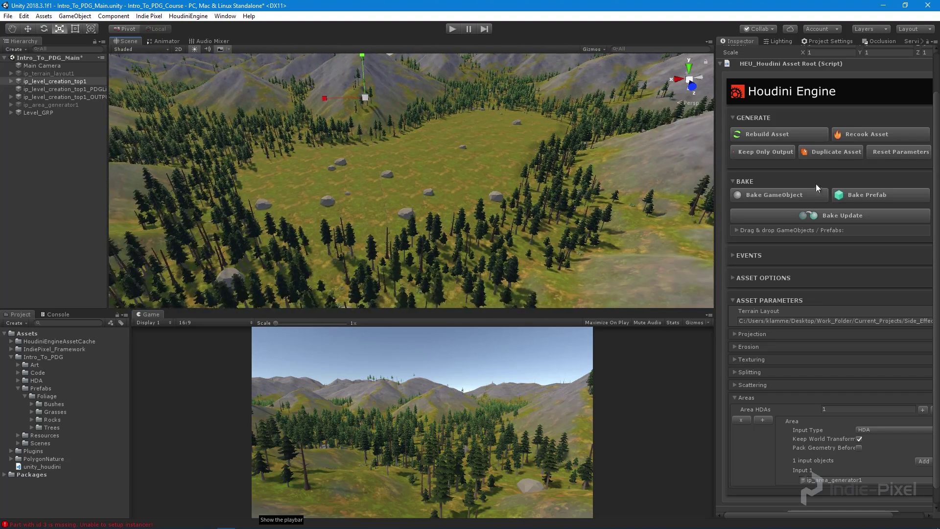
Dirty all work items in ip_level_creation_top1_PDGLink, and reset and refresh its asset link
left_click(80, 89)
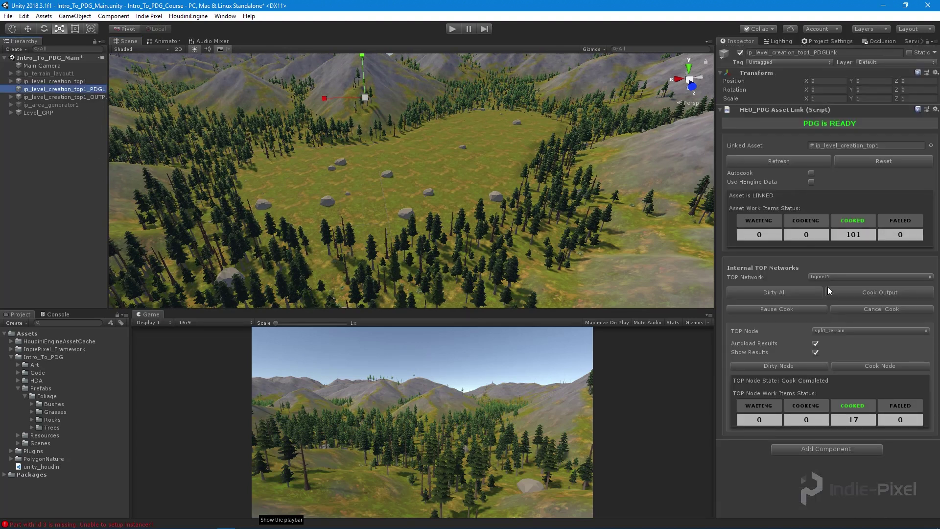
left_click(789, 290)
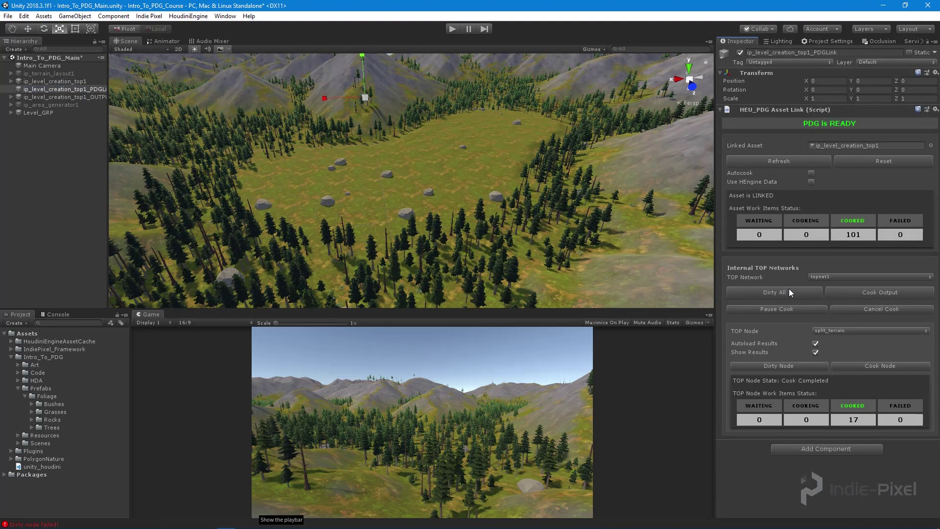
left_click(782, 294)
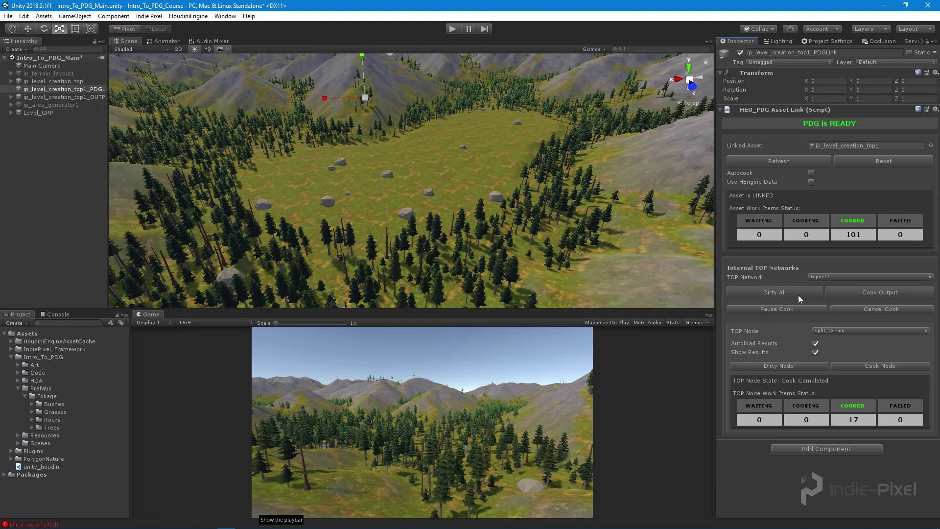
left_click(788, 162)
left_click(865, 161)
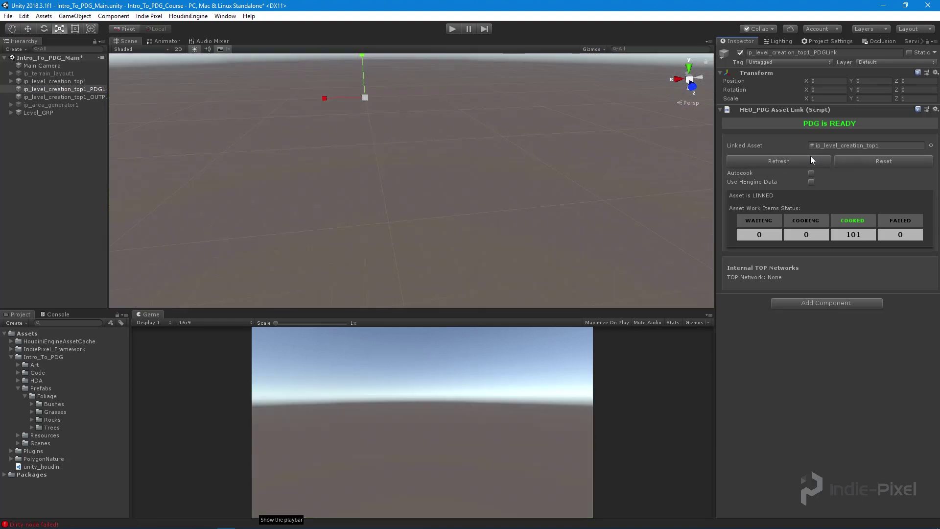
left_click(784, 163)
Enable Autoload Results for the terrain_scatter and split_terrain TOP nodes
left_click(837, 331)
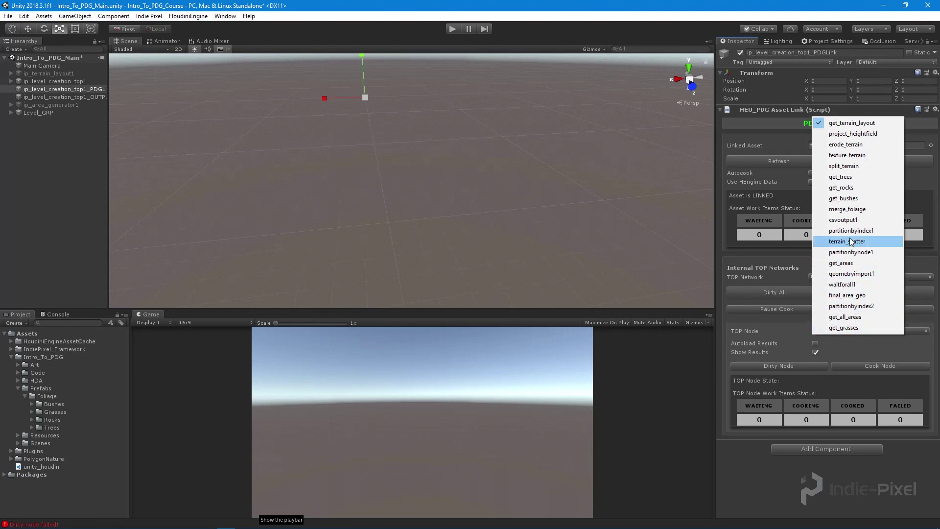
left_click(850, 241)
left_click(836, 330)
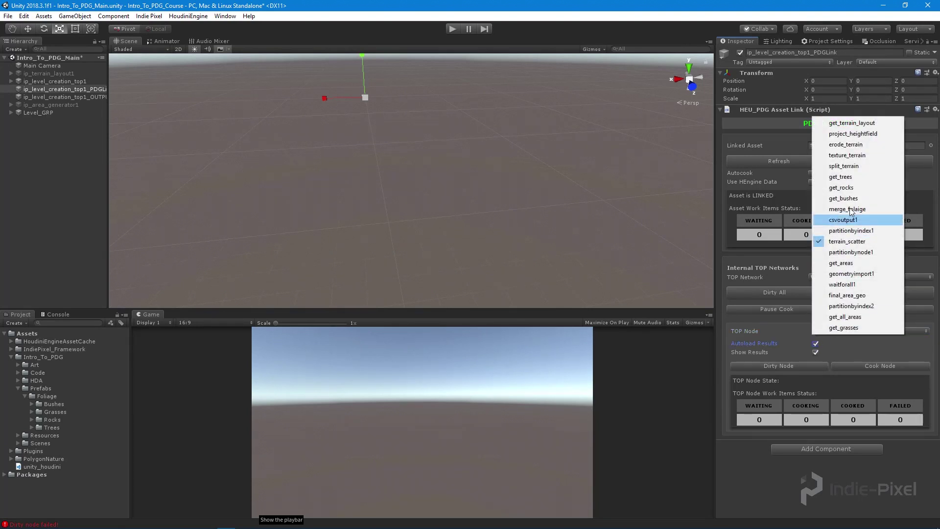
left_click(843, 166)
left_click(814, 343)
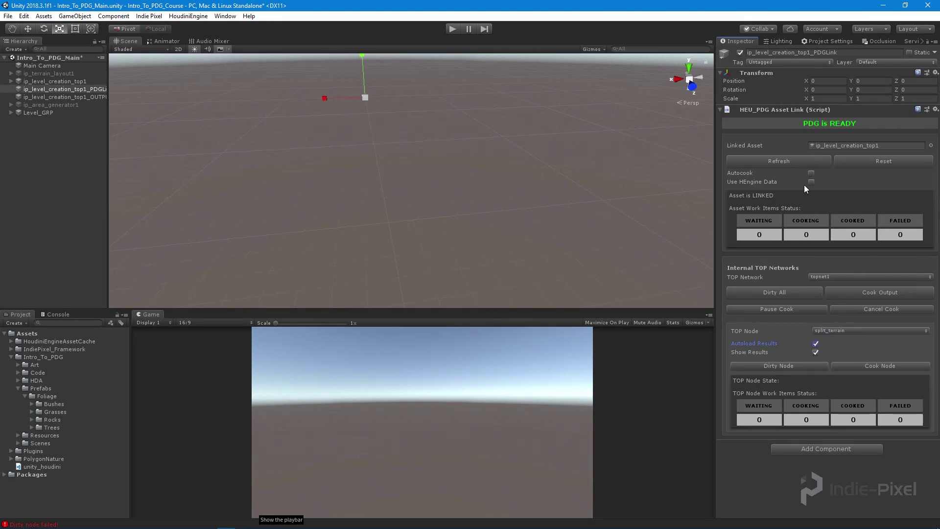
left_click(838, 334)
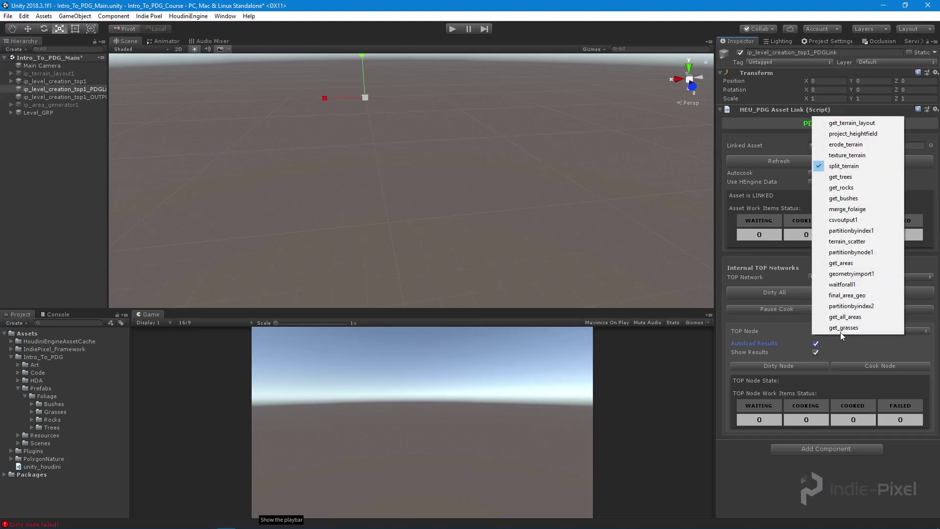
left_click(841, 264)
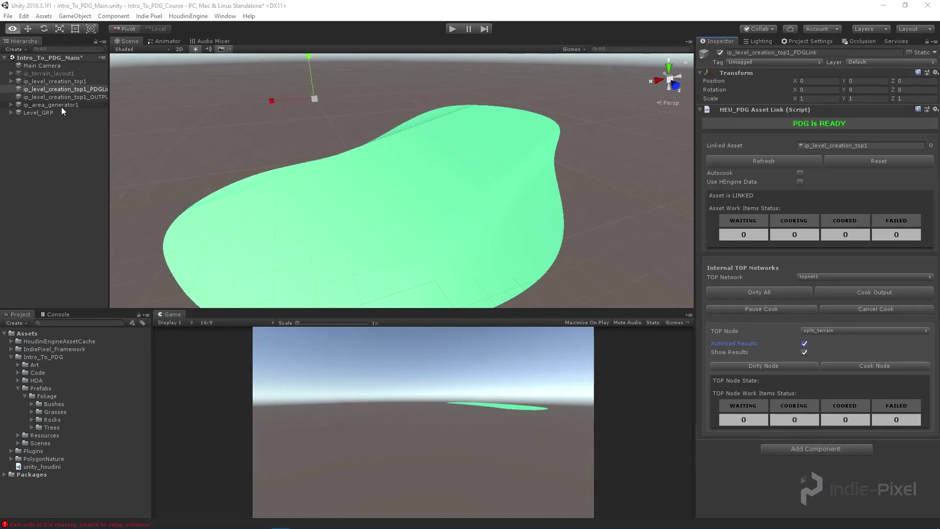
Reassign ip_area_generator1 as Input 1 of the Area in the ip_level_creation_top1 asset parameters
left_click(64, 81)
scroll(845, 385, "down", 5)
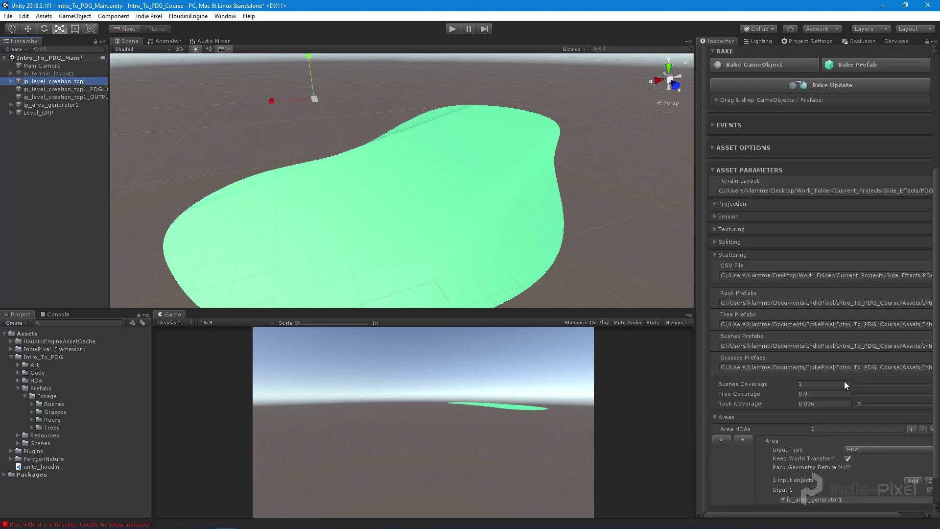
scroll(926, 411, "down", 2)
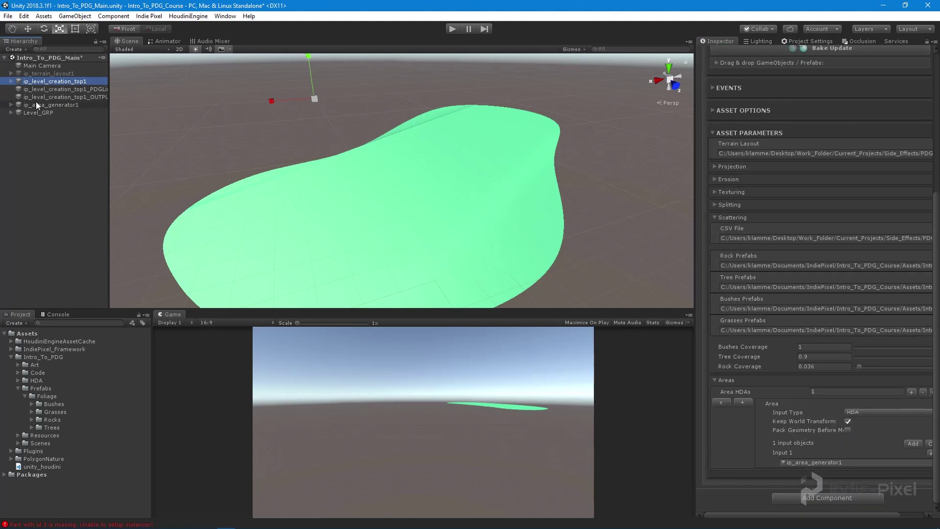
left_click_drag(36, 102, 835, 463)
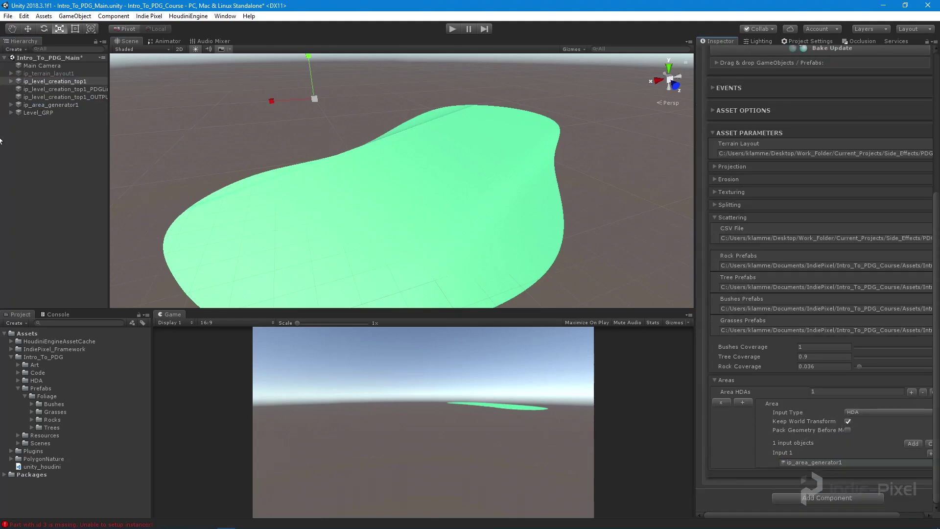
Cook the output of topnet1 from ip_level_creation_top1_PDGLink
left_click(67, 89)
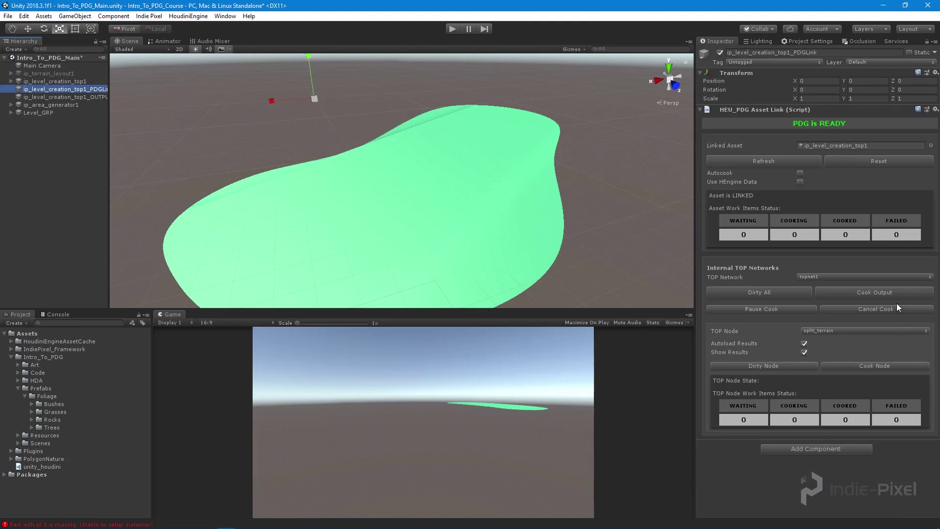
left_click(858, 293)
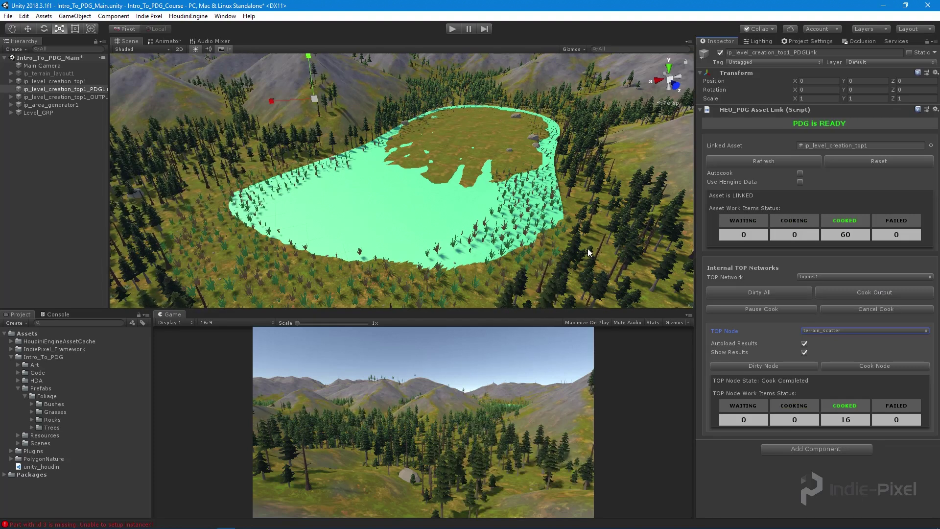
Deactivate ip_area_generator1 in the scene and inspect the scattered grasses around the clearing
left_click_drag(462, 196, 313, 216, "alt")
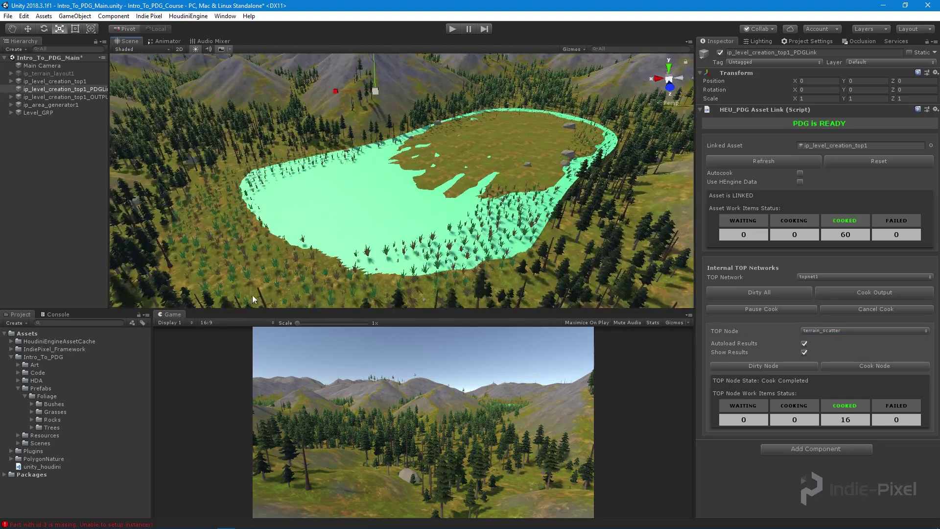
left_click(55, 141)
left_click(49, 104)
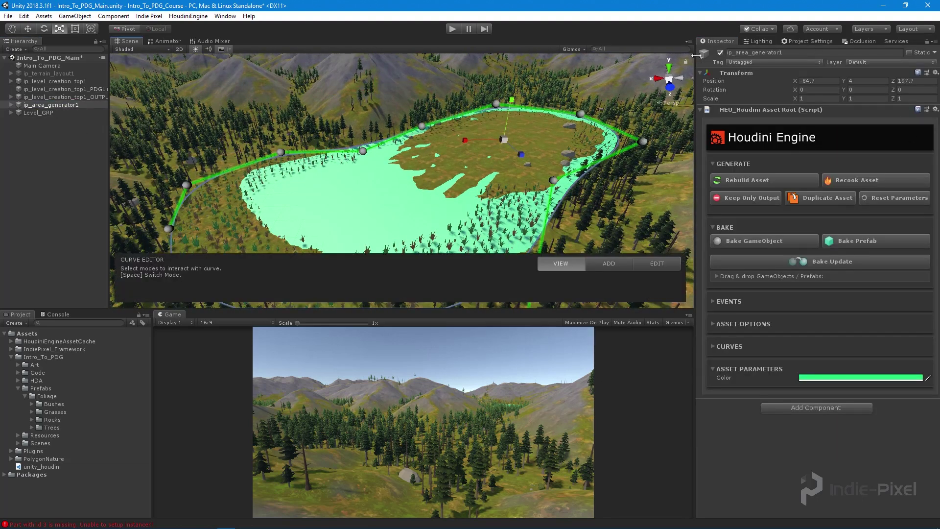
left_click(720, 53)
left_click(74, 226)
right_click_drag(323, 201, 554, 191, "alt")
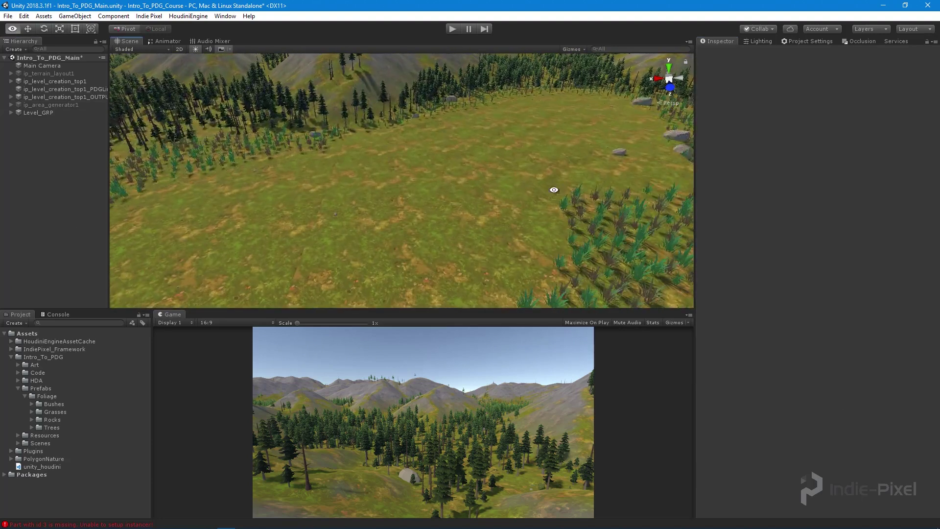
left_click_drag(554, 191, 312, 183, "alt")
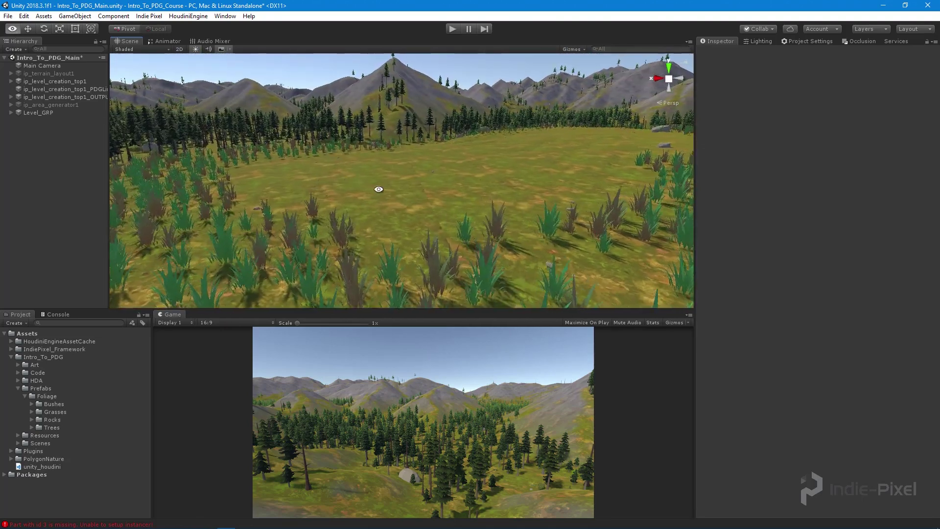